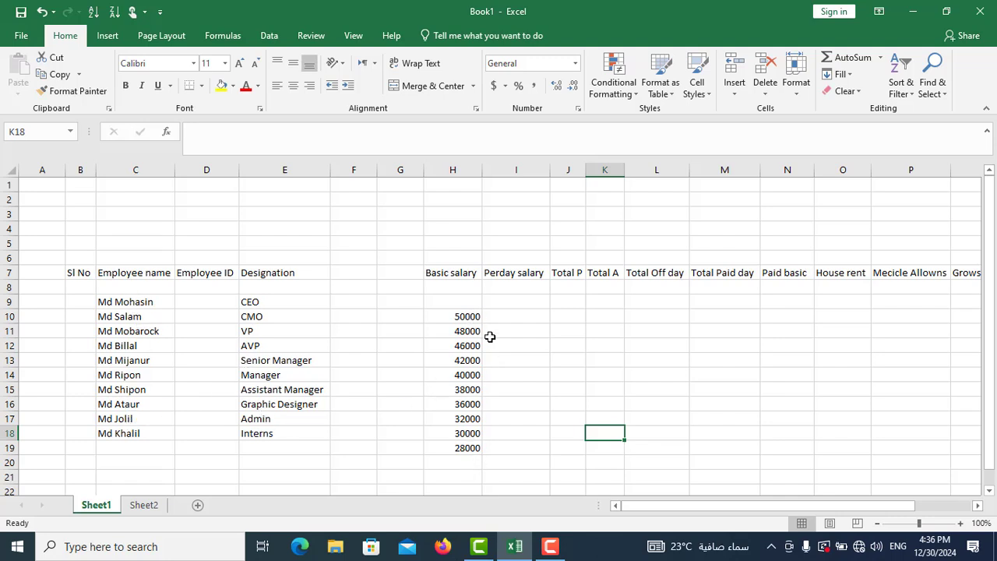
- Examine the row 7 headings on Sheet1 across the whole salary table, from Sl No to In Hand sarary
click(978, 505)
click(978, 505)
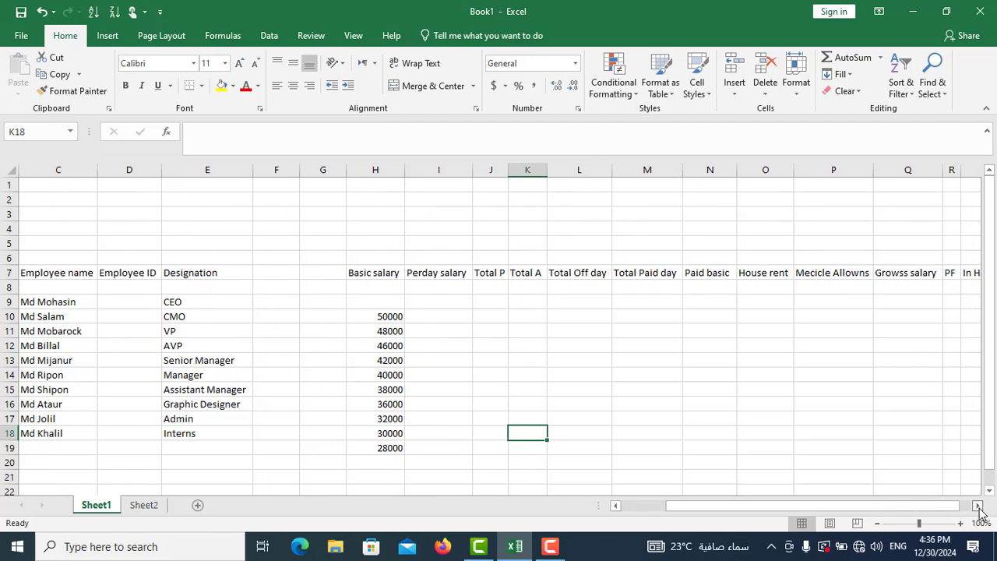
click(978, 505)
click(977, 506)
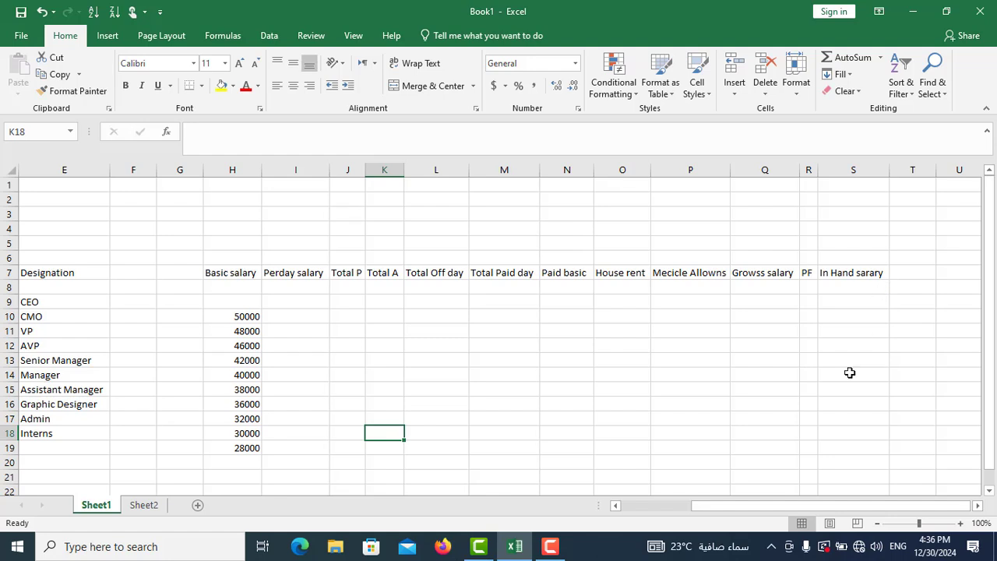
click(615, 505)
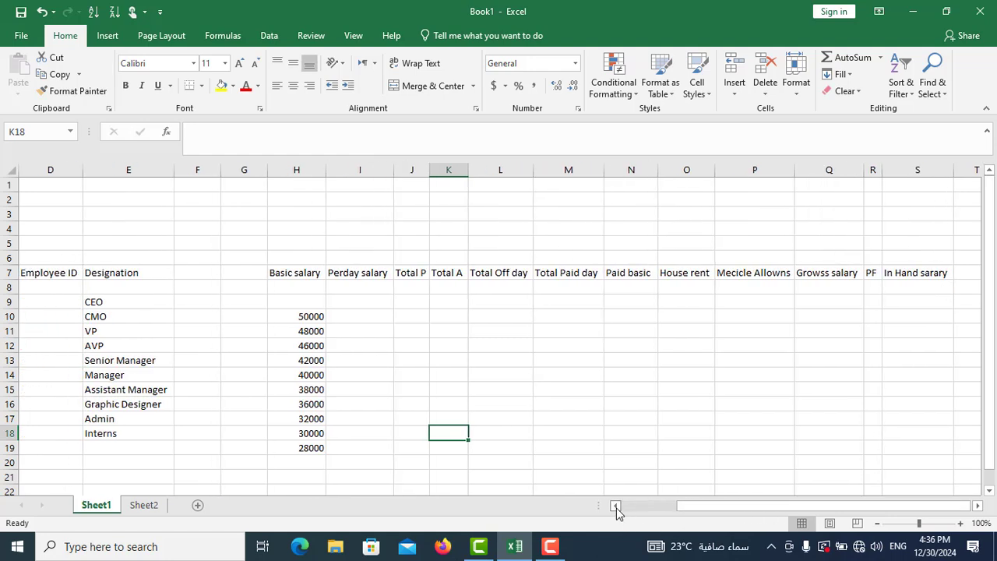
click(615, 506)
click(615, 506)
click(616, 506)
click(616, 505)
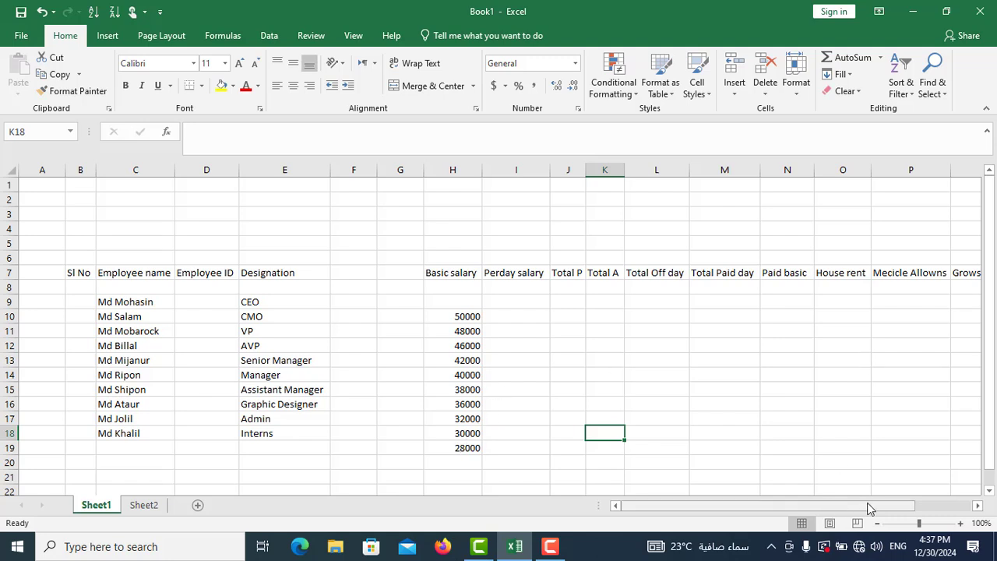
drag(873, 511, 938, 509)
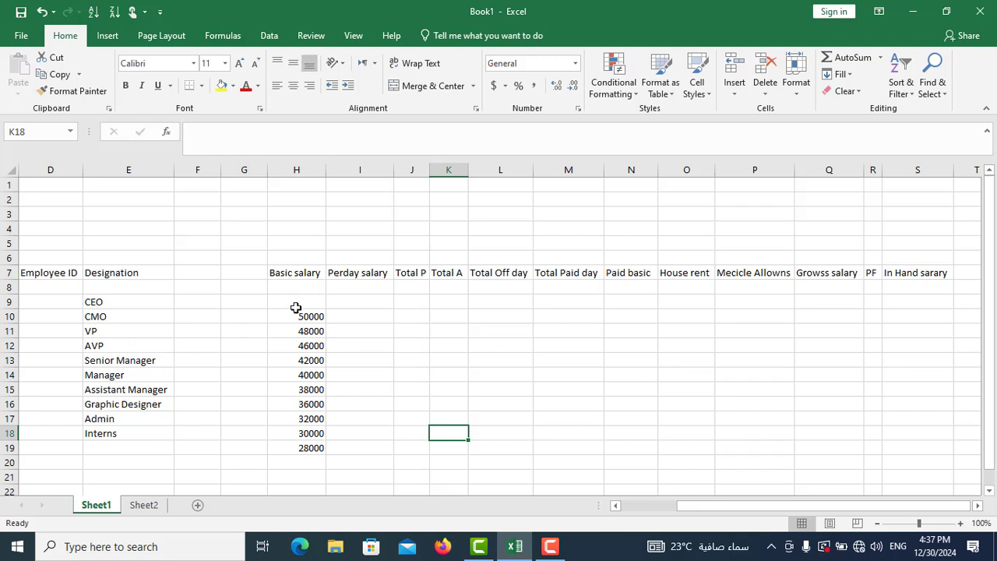
- Switch to the empty Sheet2 and select cell A3 as the starting cell for the table headings
click(143, 506)
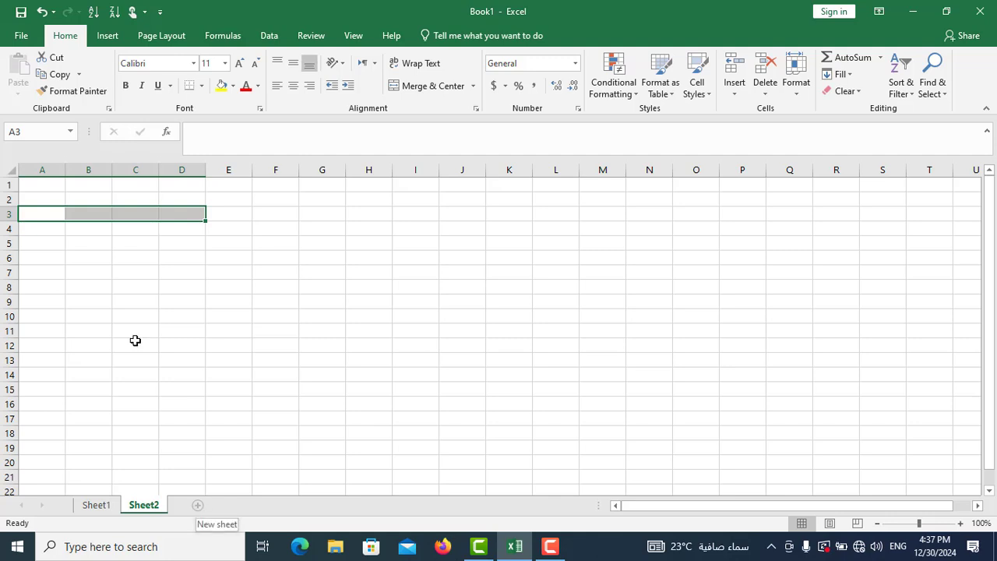
click(44, 185)
click(42, 198)
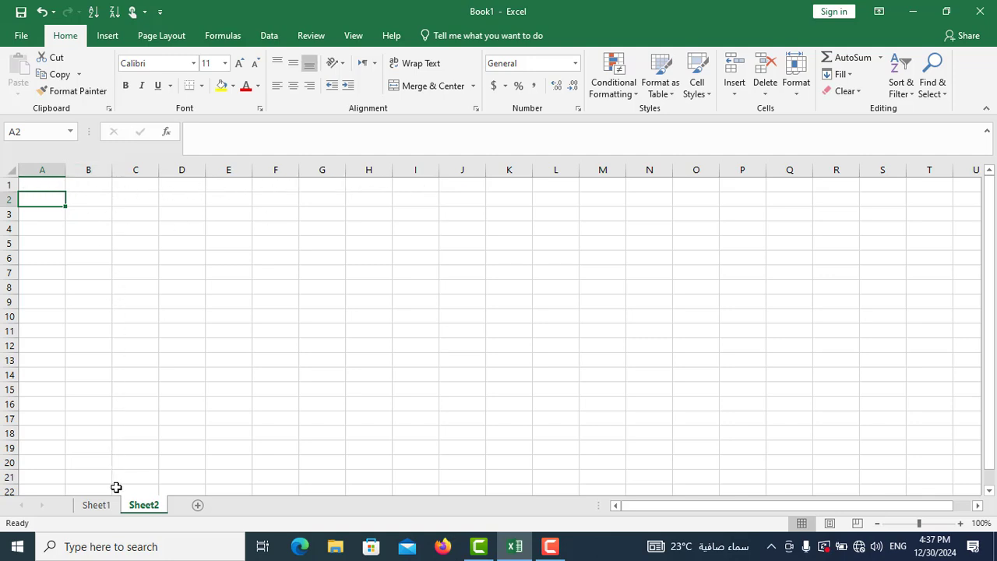
click(39, 215)
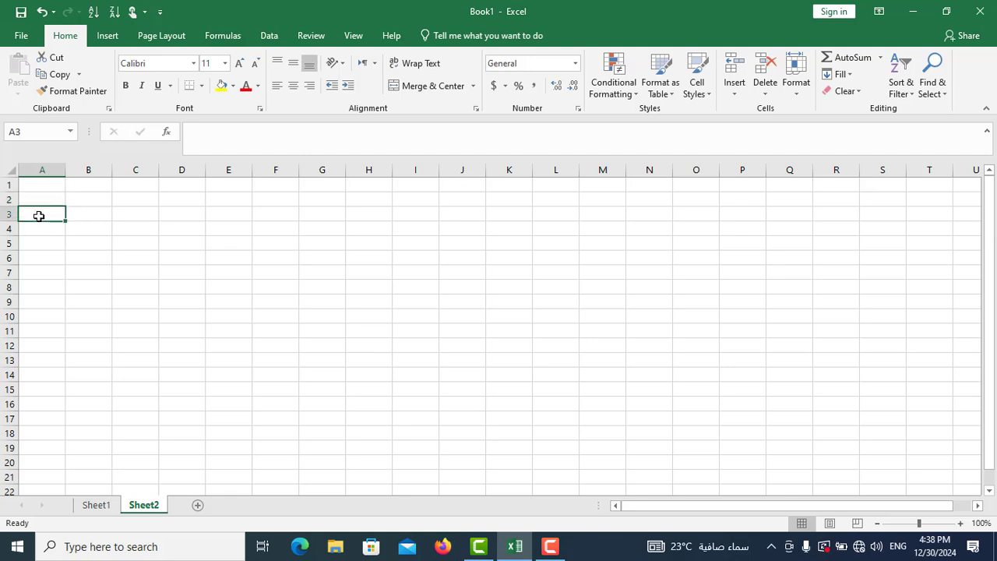
- Copy the headings Sl No, Employee name, Employee ID and Designation from Sheet1 B7:E7 and paste them into Sheet2 starting at A3
click(99, 507)
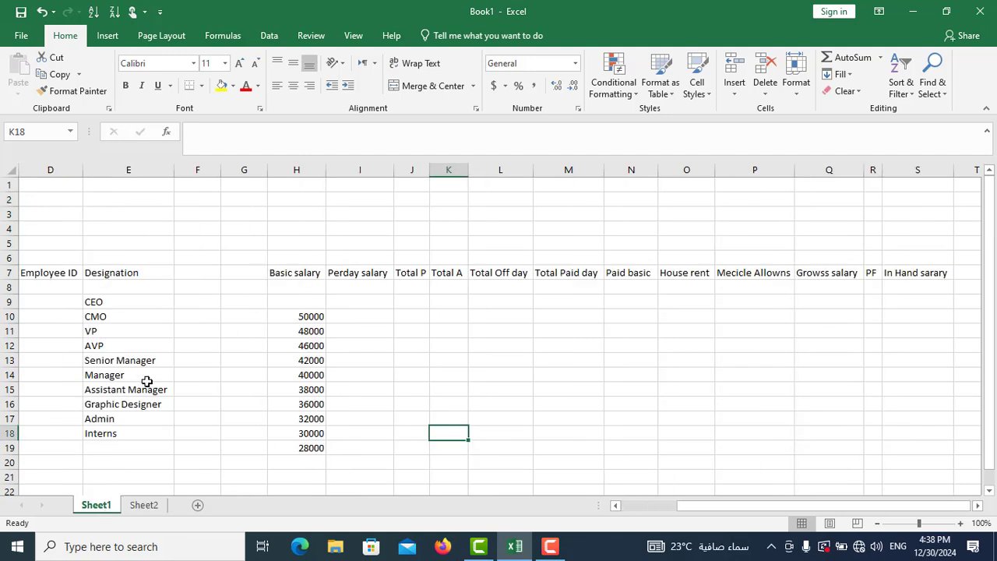
click(615, 506)
click(616, 505)
click(616, 506)
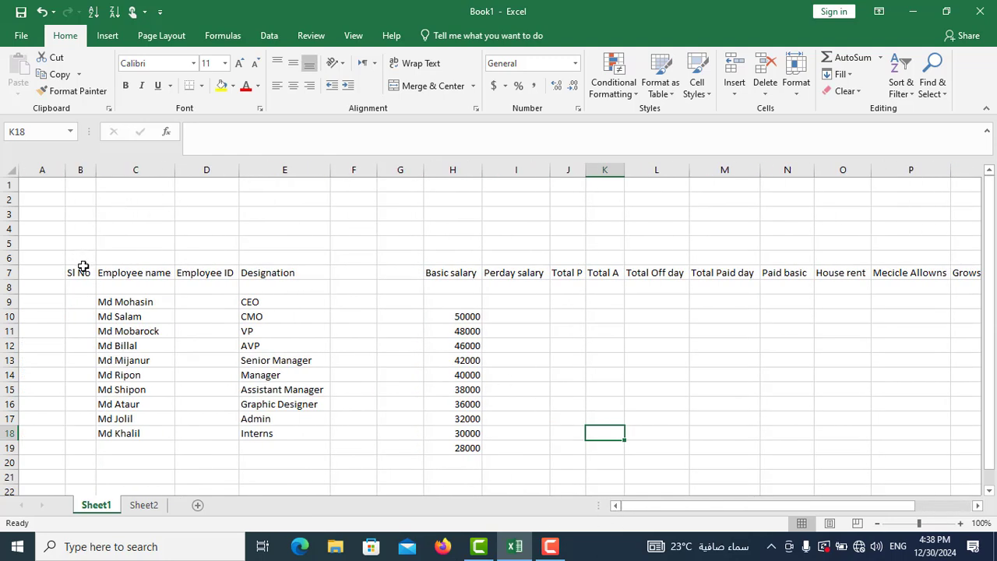
drag(78, 273, 278, 272)
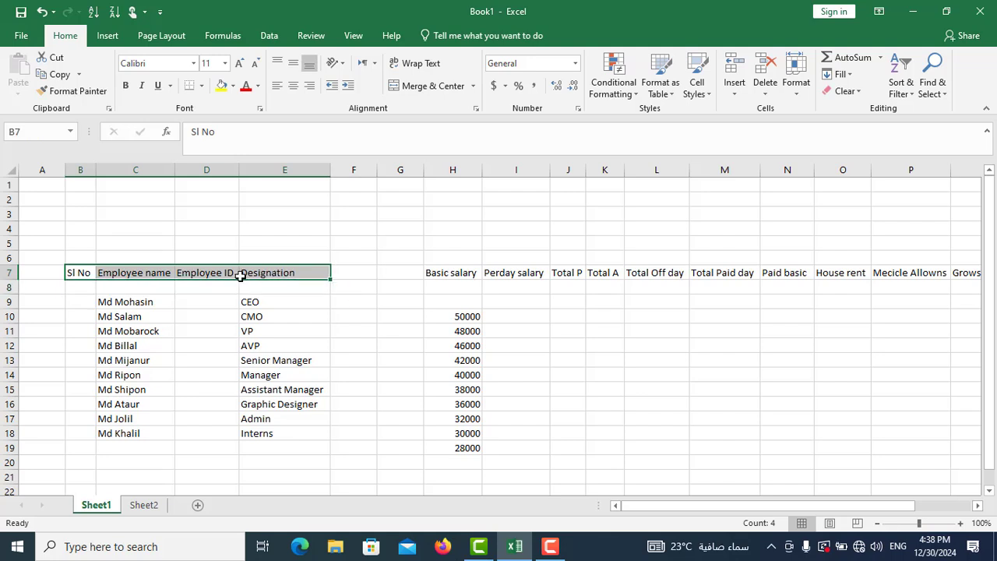
right_click(243, 273)
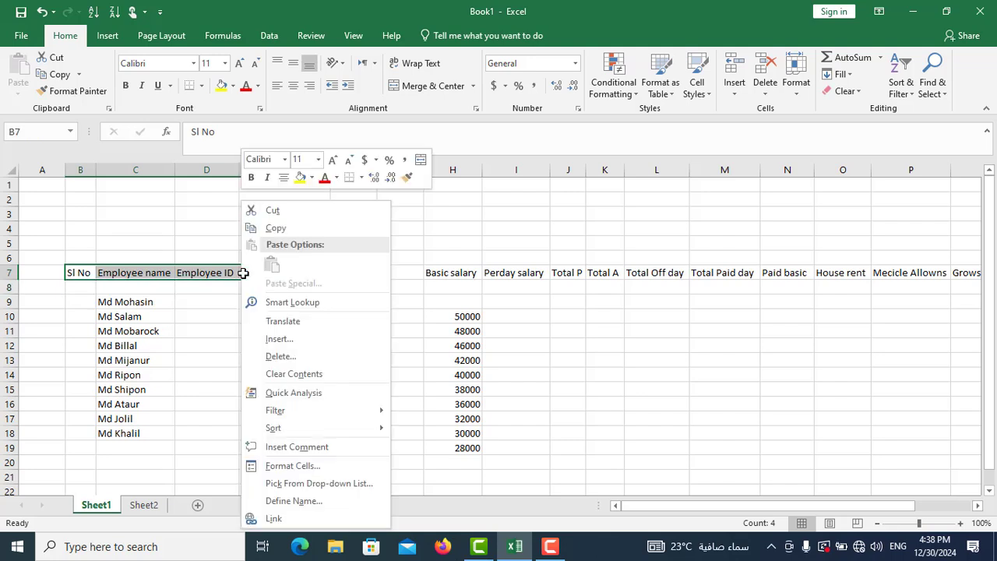
click(277, 228)
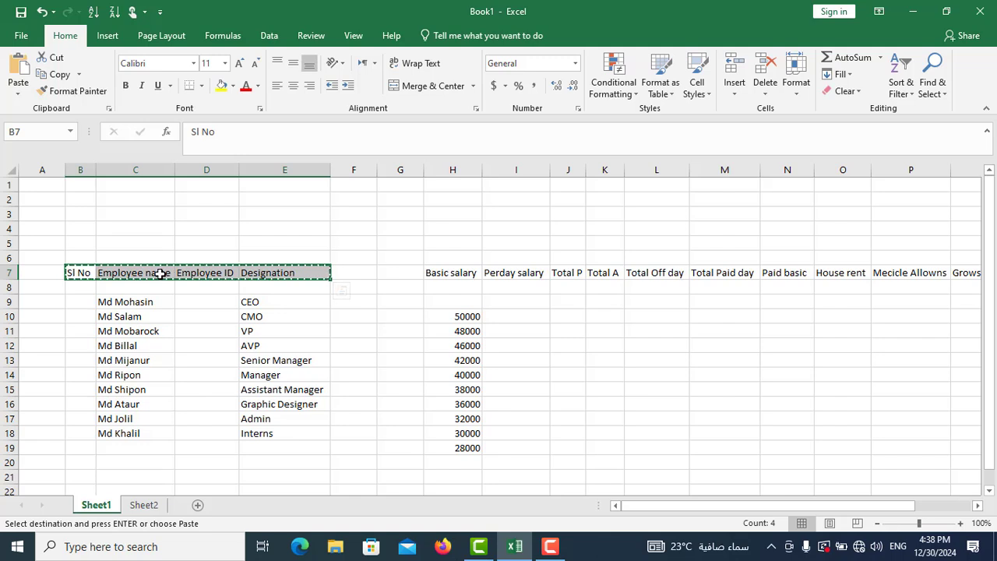
drag(161, 279, 158, 283)
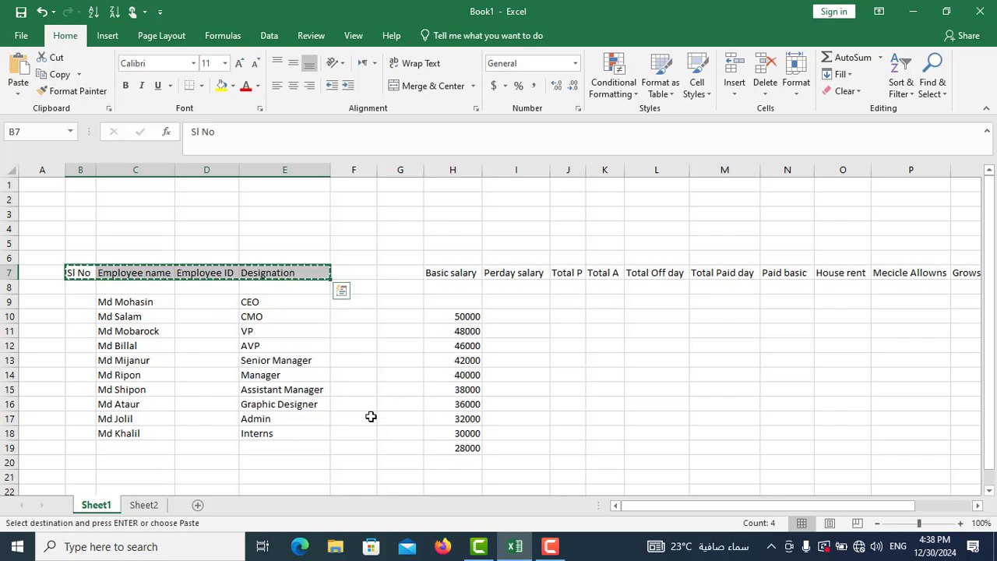
click(144, 507)
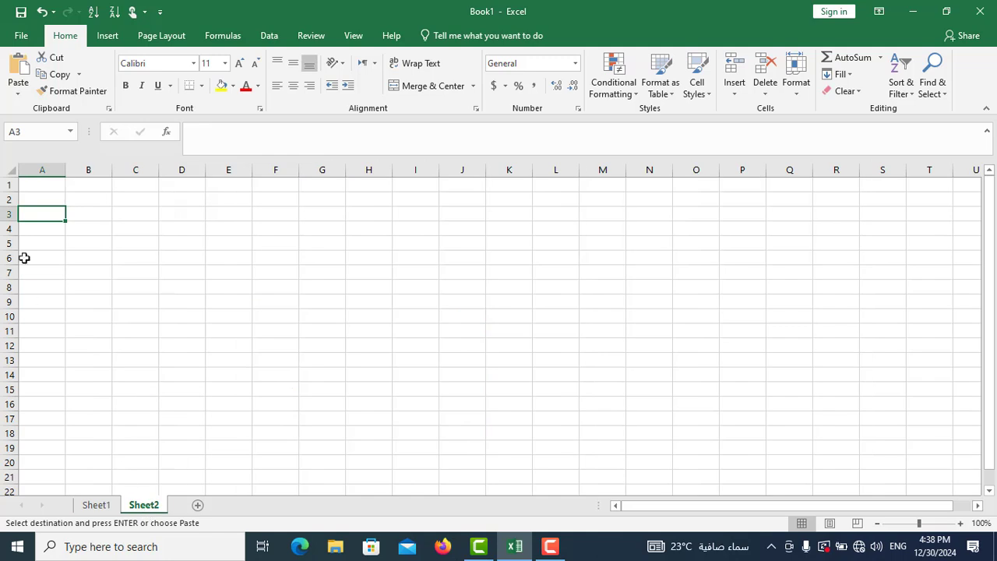
right_click(42, 218)
click(77, 284)
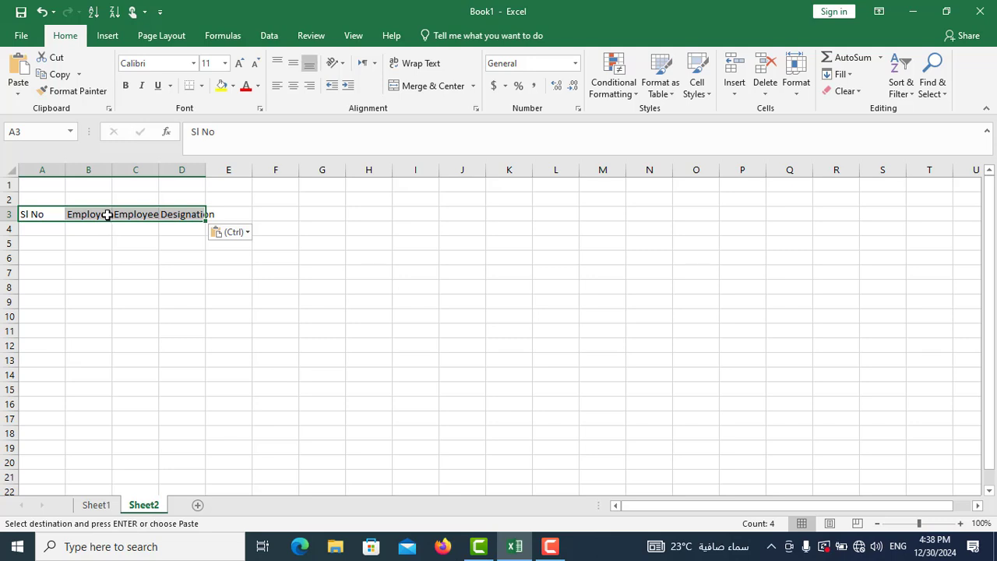
- Number the Sl No column on Sheet2 from 1 to 10 in cells A5:A14 by extending a series
click(44, 231)
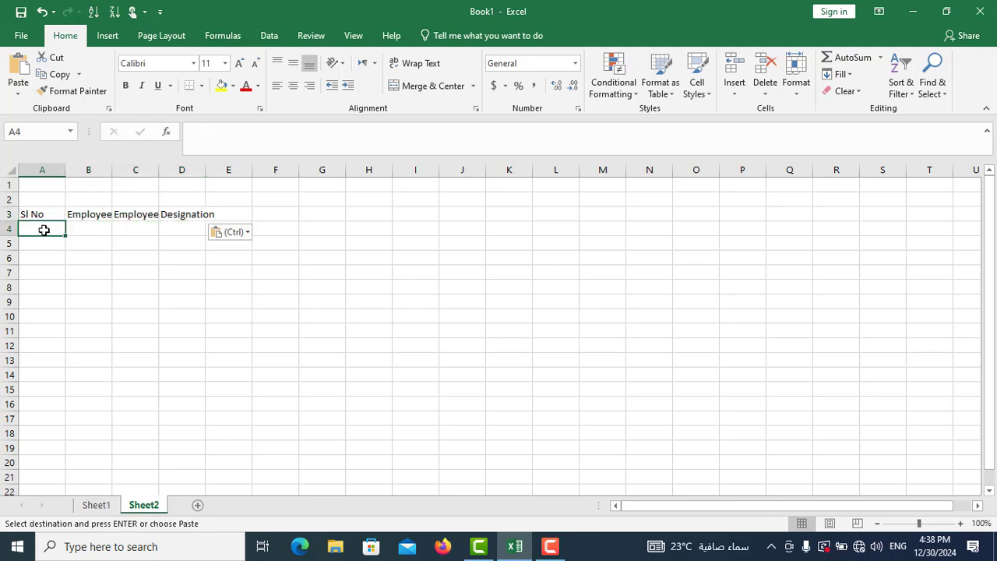
click(43, 245)
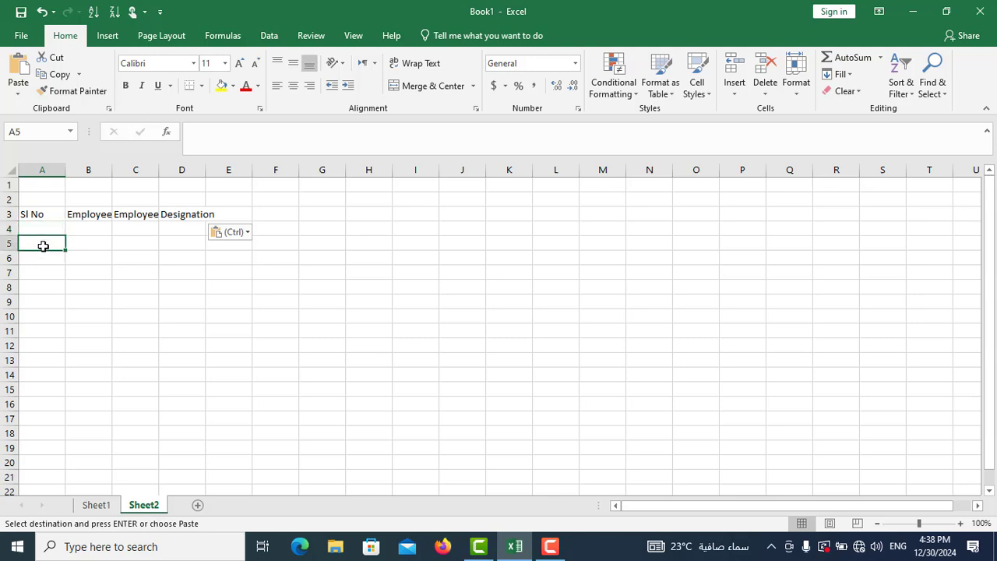
text(1)
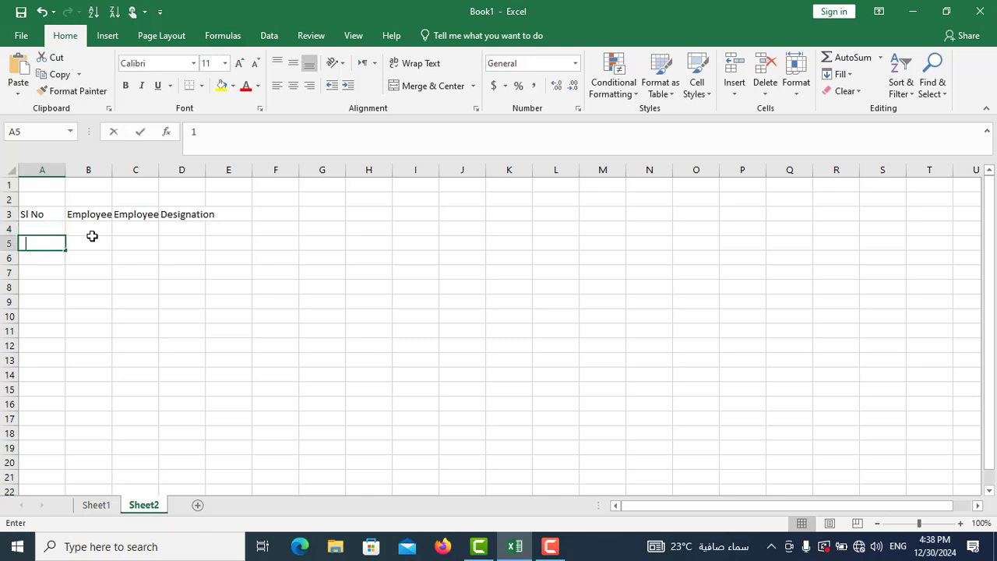
key(Return)
text(2)
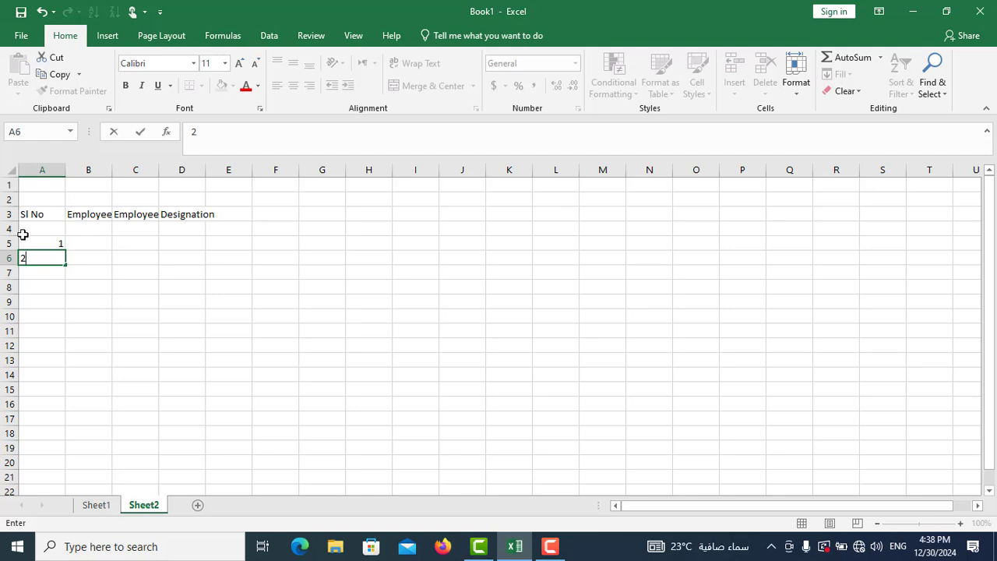
drag(40, 242, 37, 262)
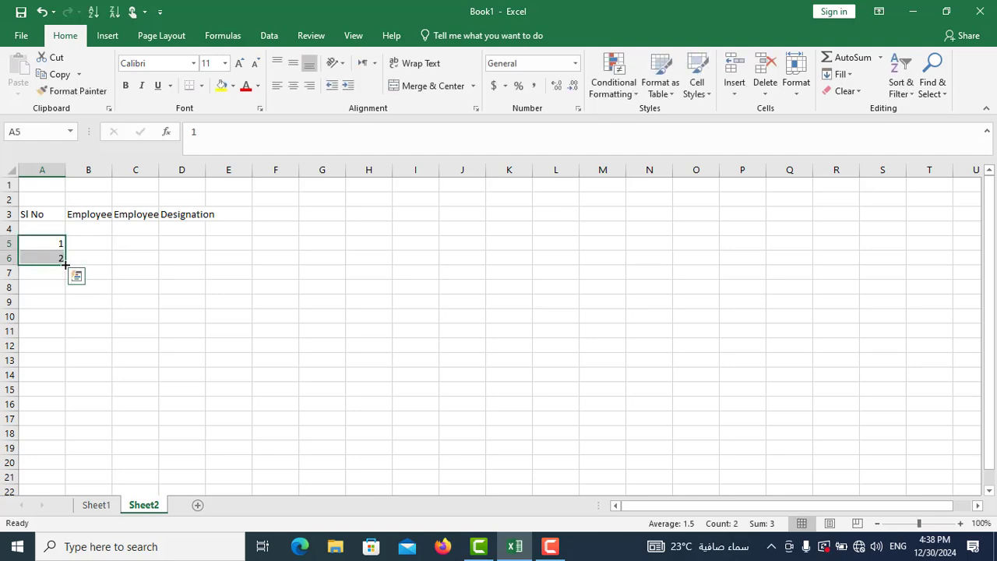
drag(65, 265, 64, 376)
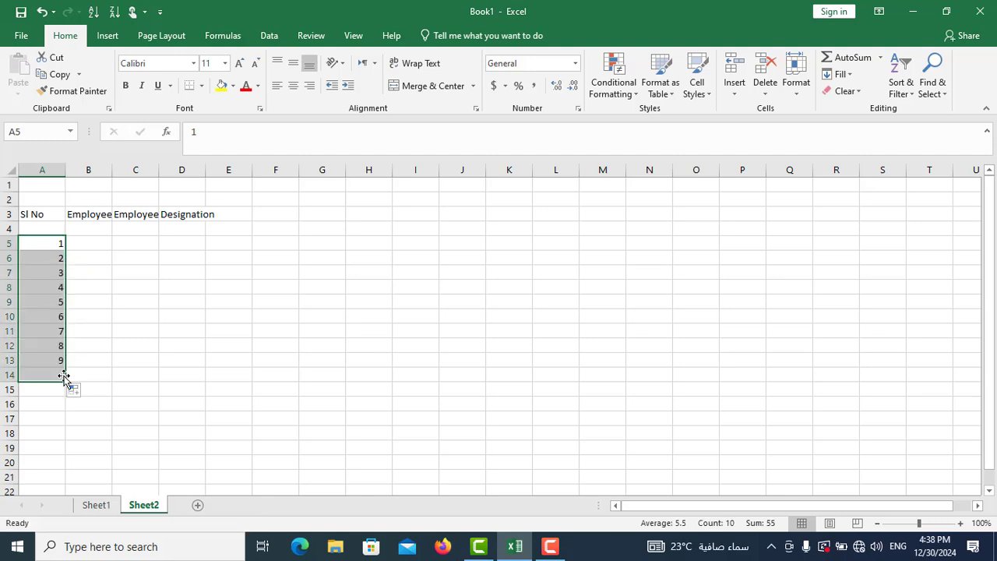
- Copy the ten employee names from Sheet1 C9:C18 and paste them into Sheet2 starting at B5
click(95, 244)
click(95, 244)
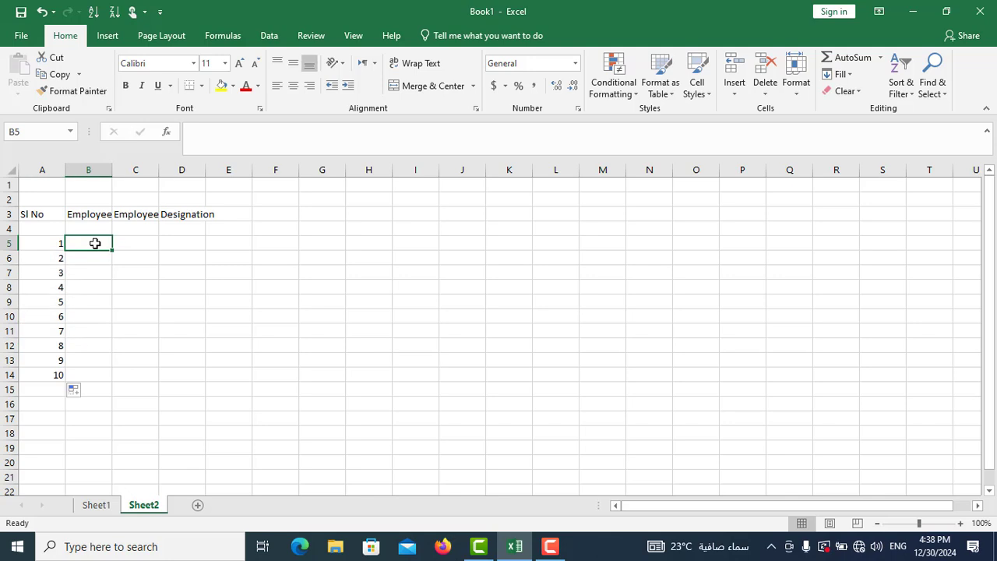
click(97, 505)
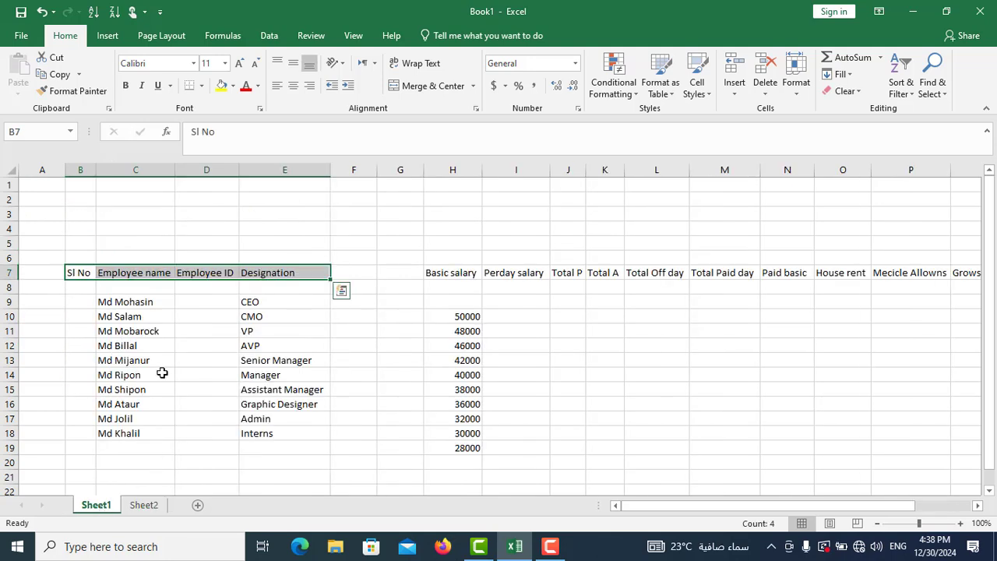
drag(124, 301, 117, 434)
right_click(123, 316)
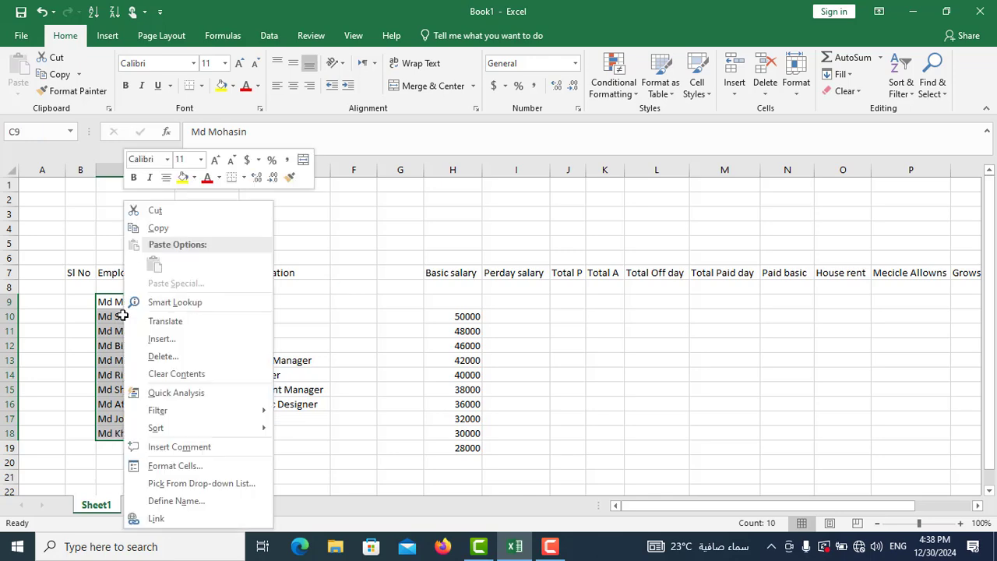
click(158, 229)
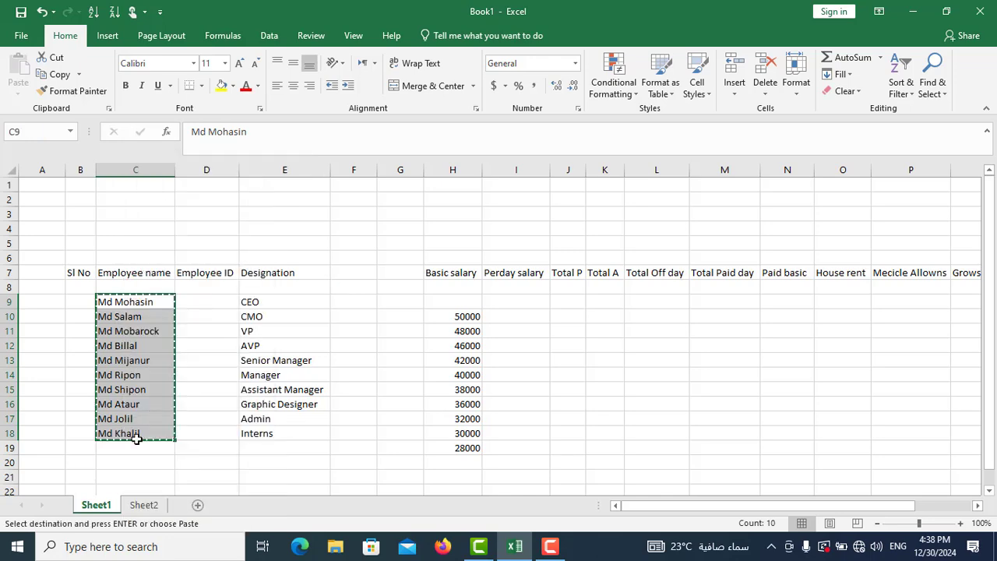
click(143, 505)
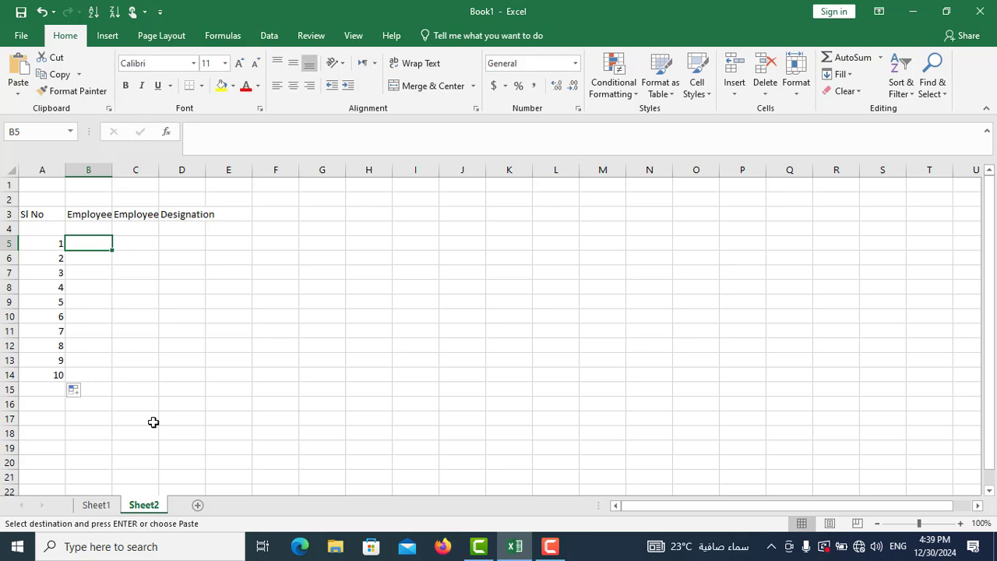
right_click(90, 244)
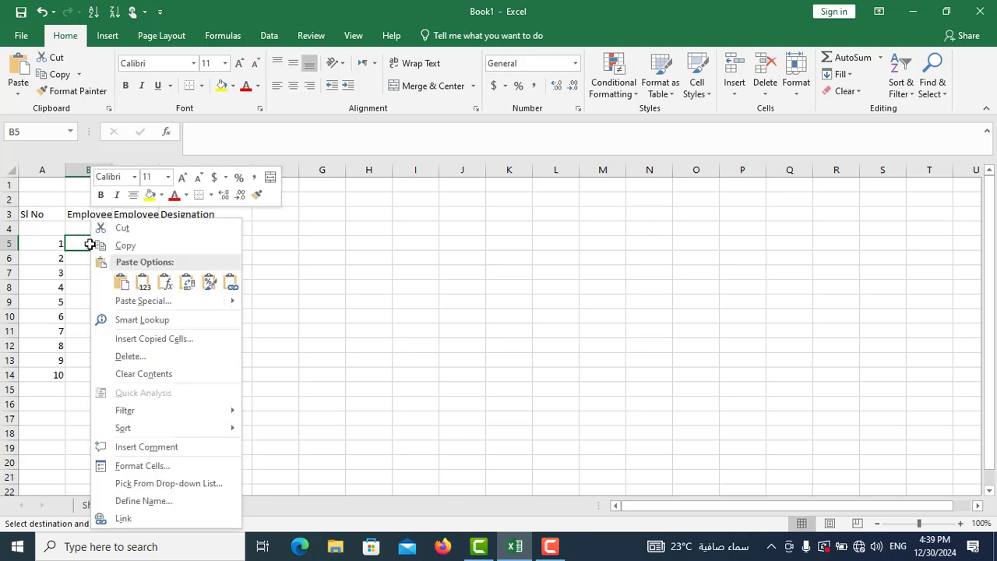
click(122, 283)
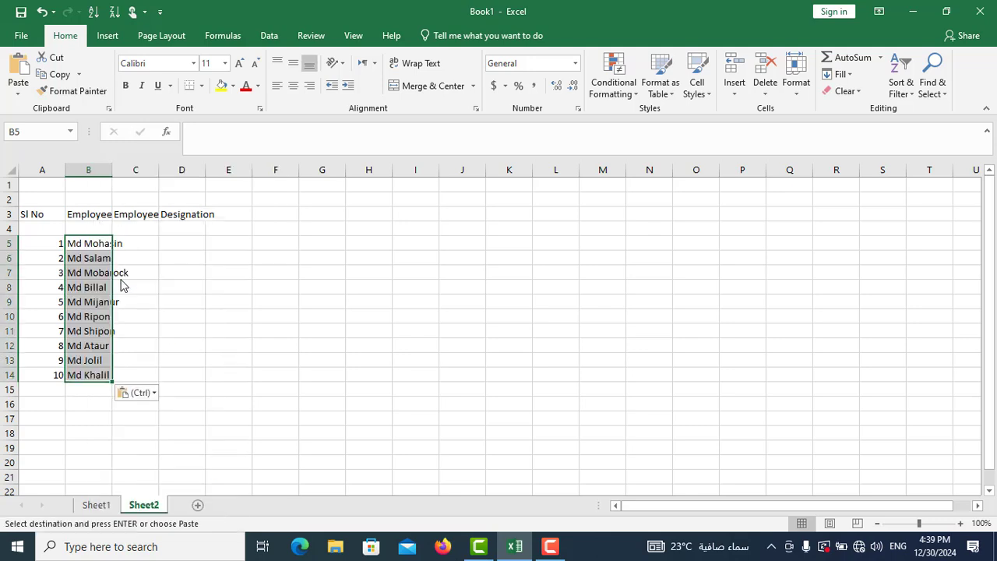
- Enter the first two consecutive employee IDs in C5 and C6, extend the series to C14, and select D5
click(139, 243)
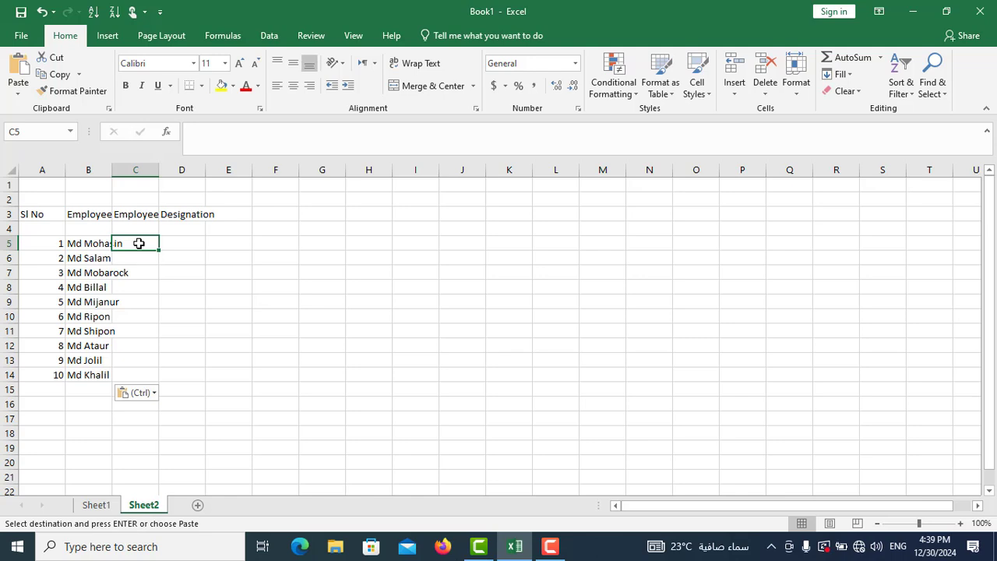
key(Escape)
text(11)
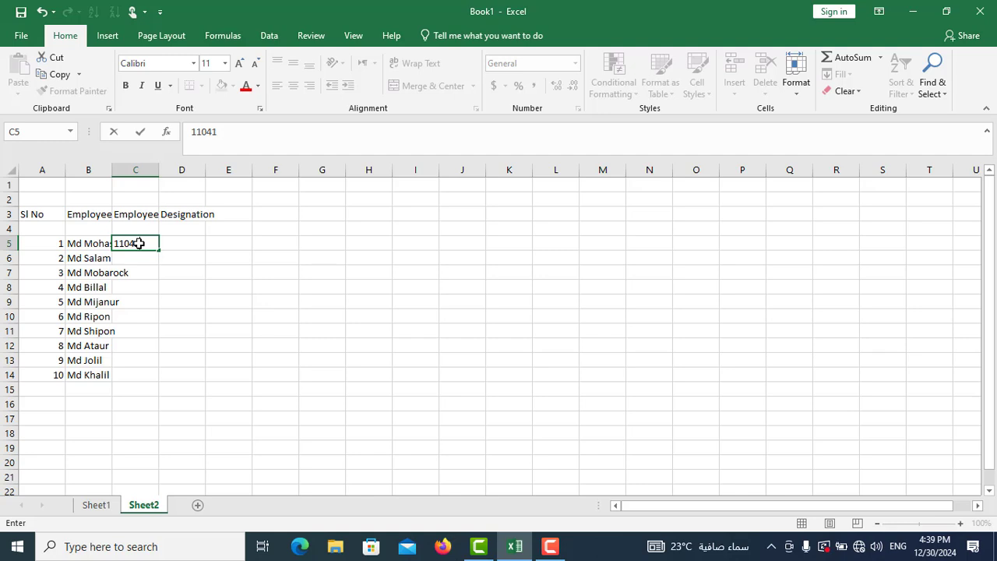
text(041)
click(143, 258)
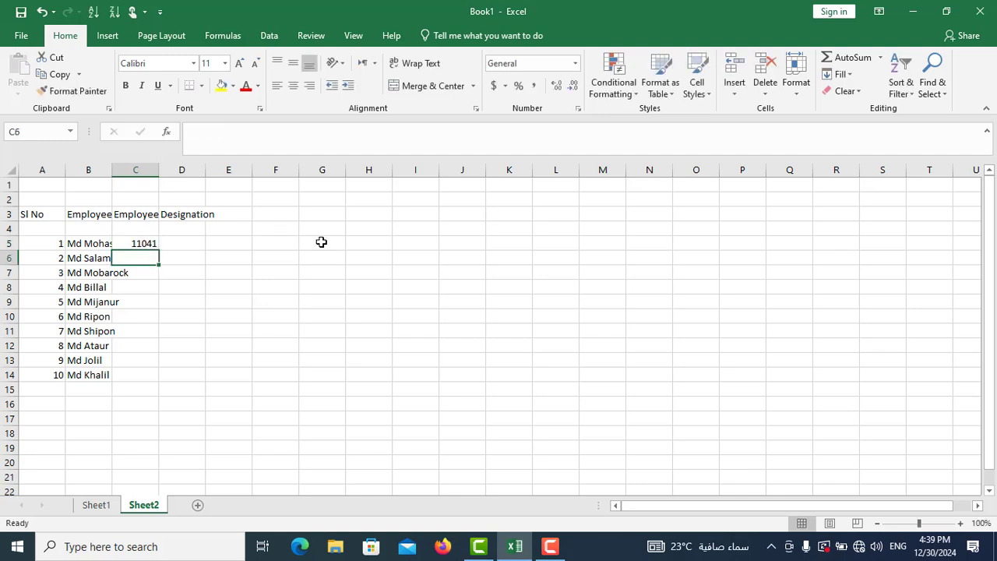
text(110)
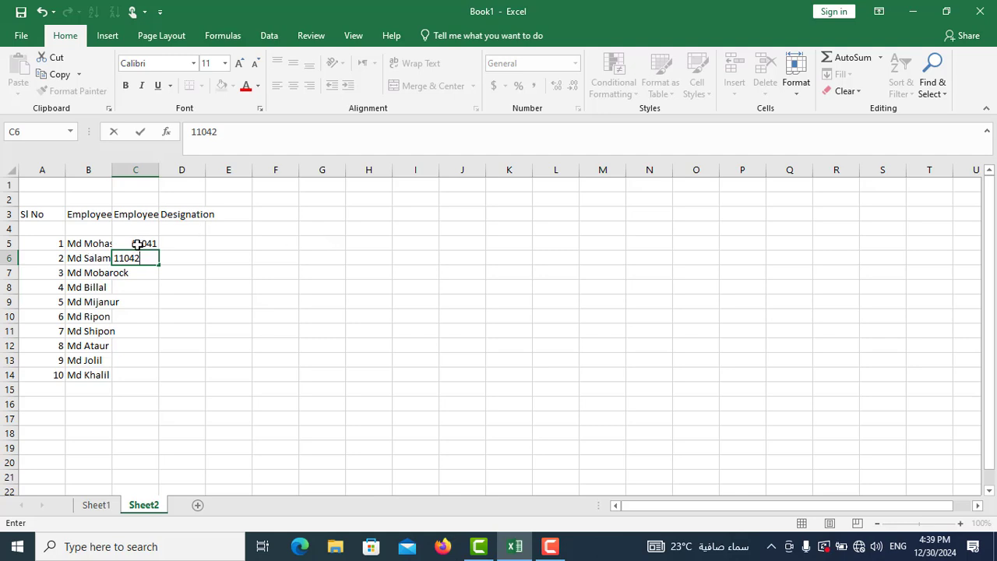
text(42)
drag(136, 244, 153, 379)
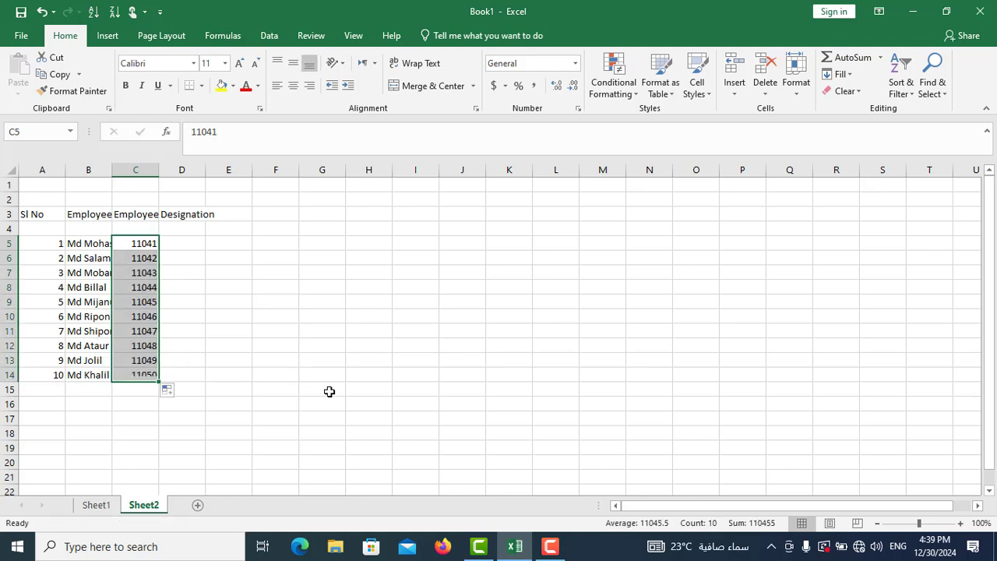
click(192, 247)
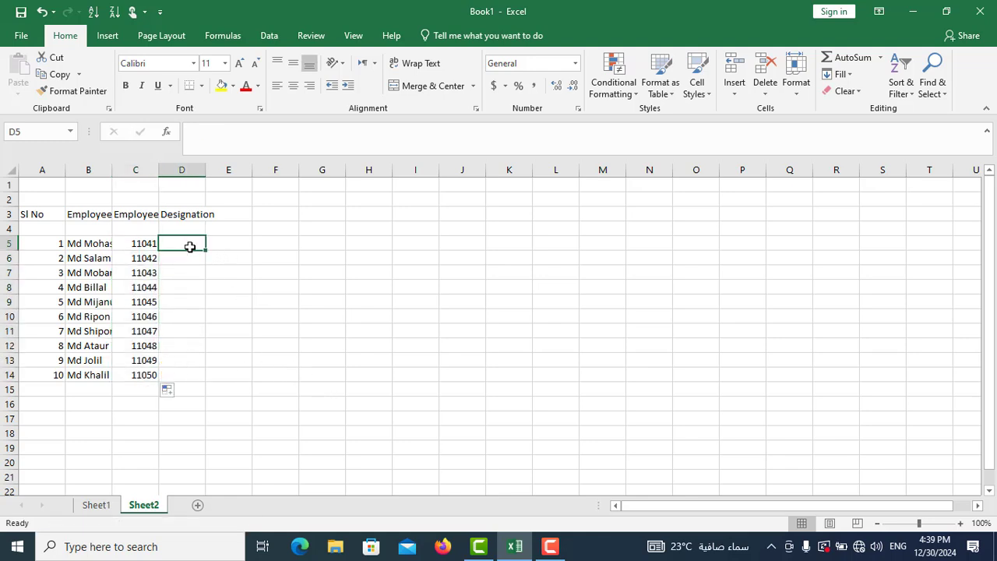
- Copy the ten designations from Sheet1 E9:E18 and paste them into Sheet2 starting at D5
click(92, 506)
drag(249, 304, 251, 430)
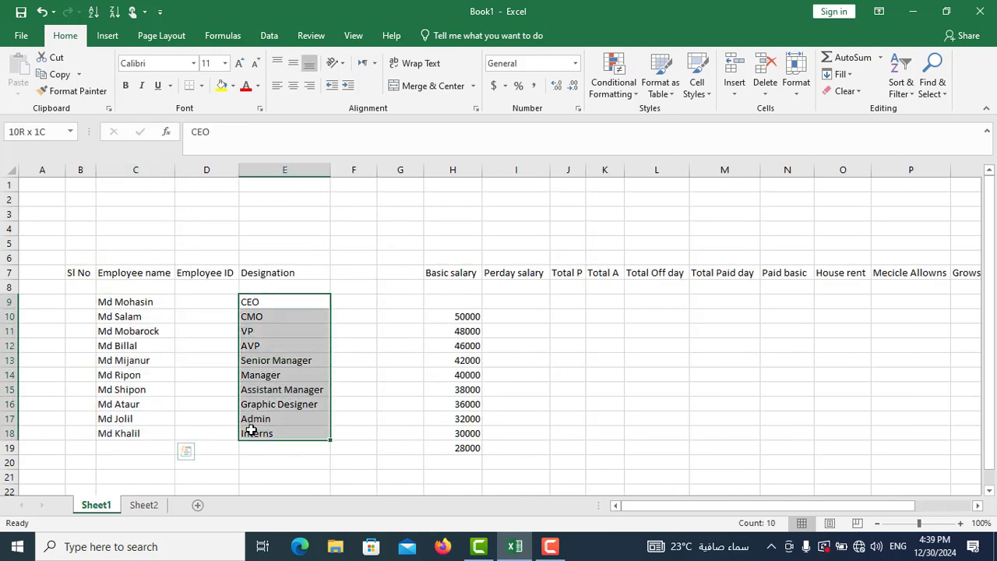
right_click(256, 304)
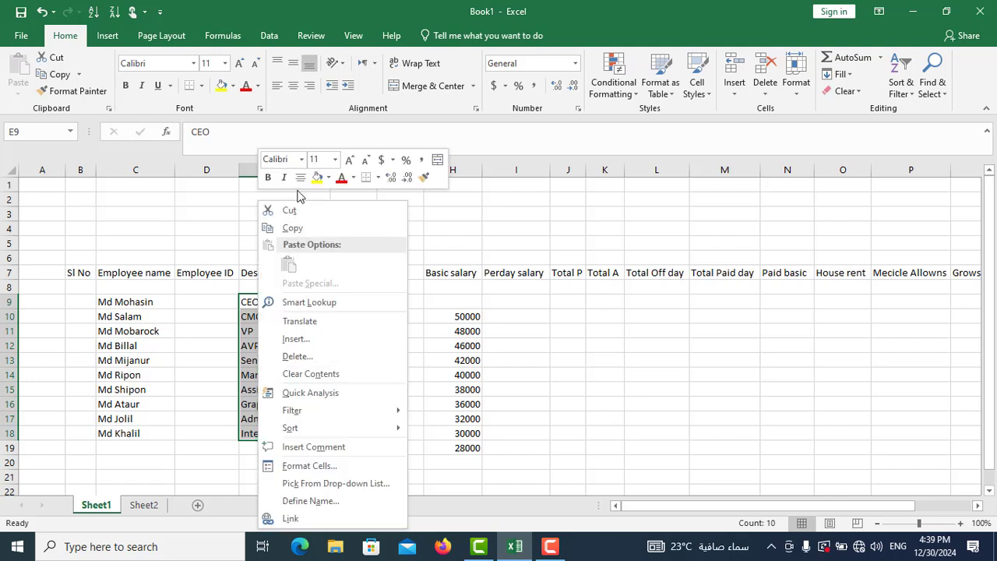
click(293, 229)
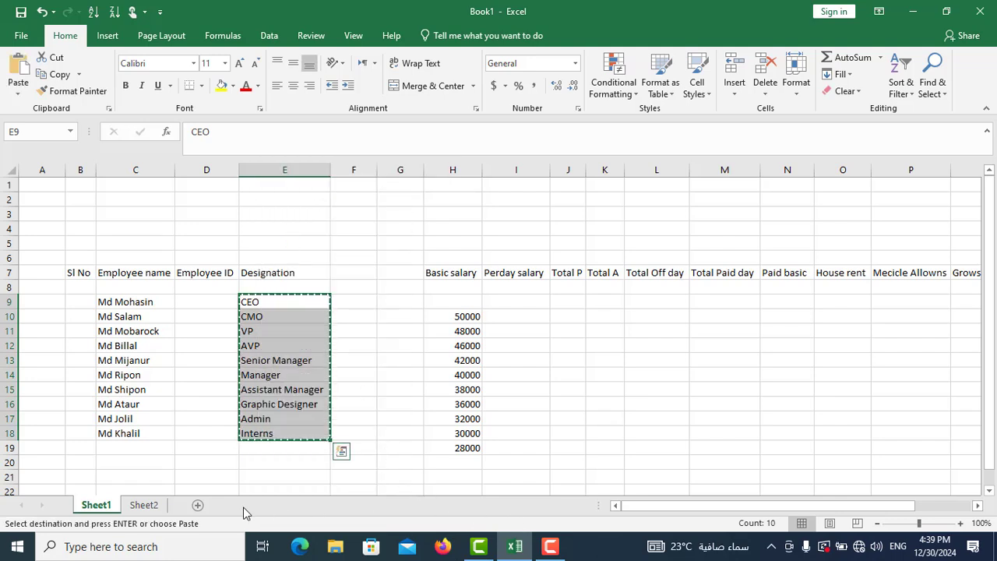
click(147, 506)
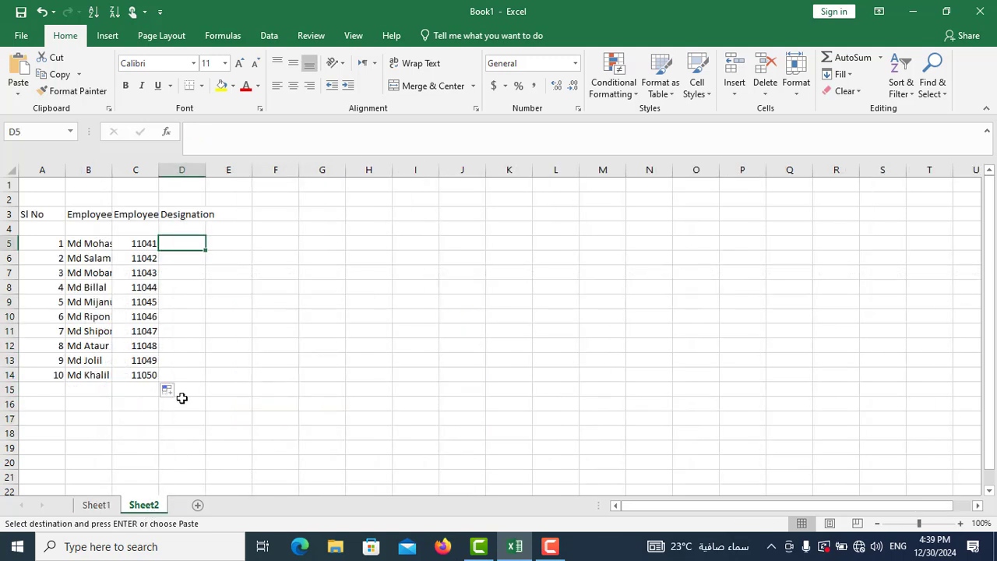
right_click(186, 244)
click(219, 285)
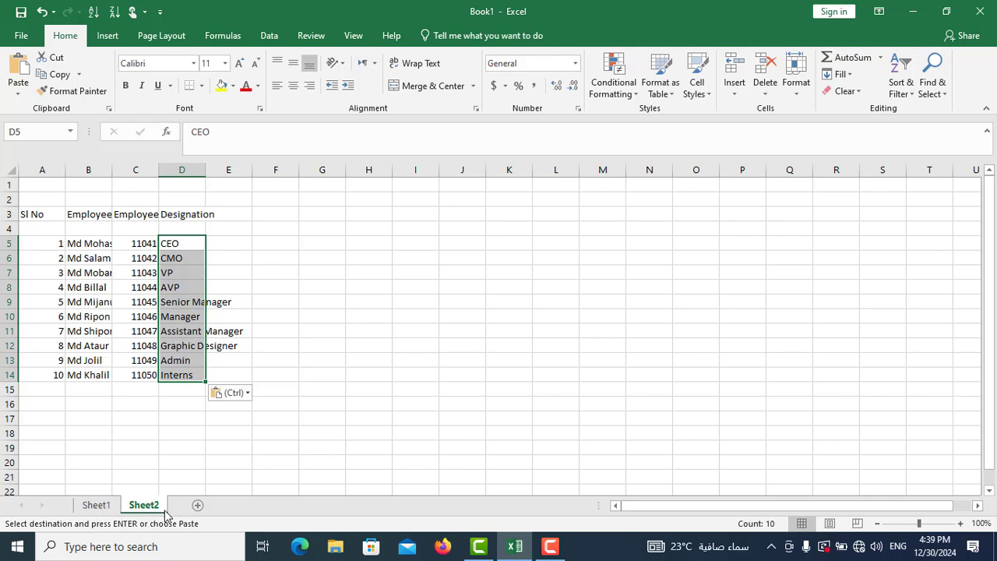
- Enter the heading Date in E3 and Days in E4 on Sheet2
click(232, 246)
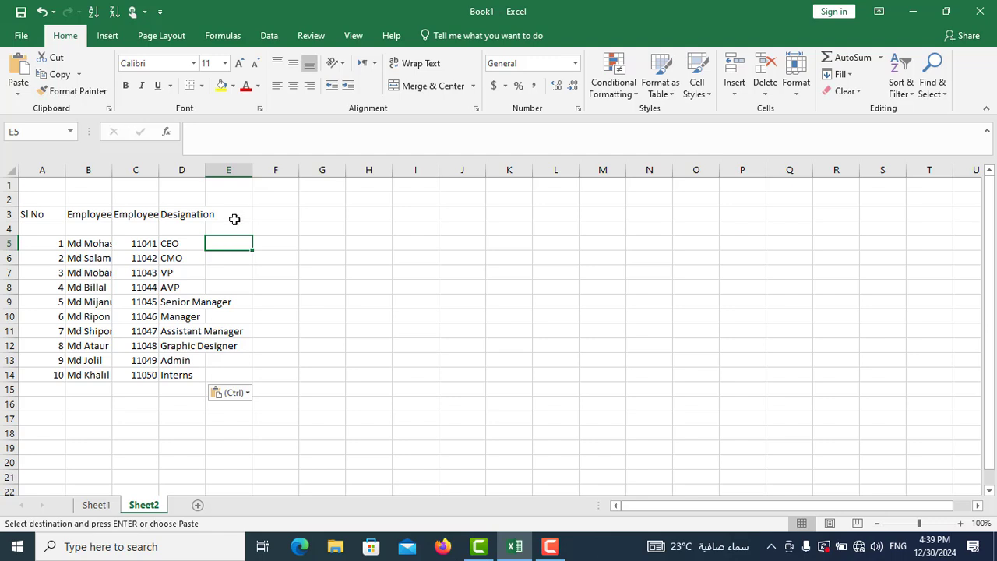
click(235, 218)
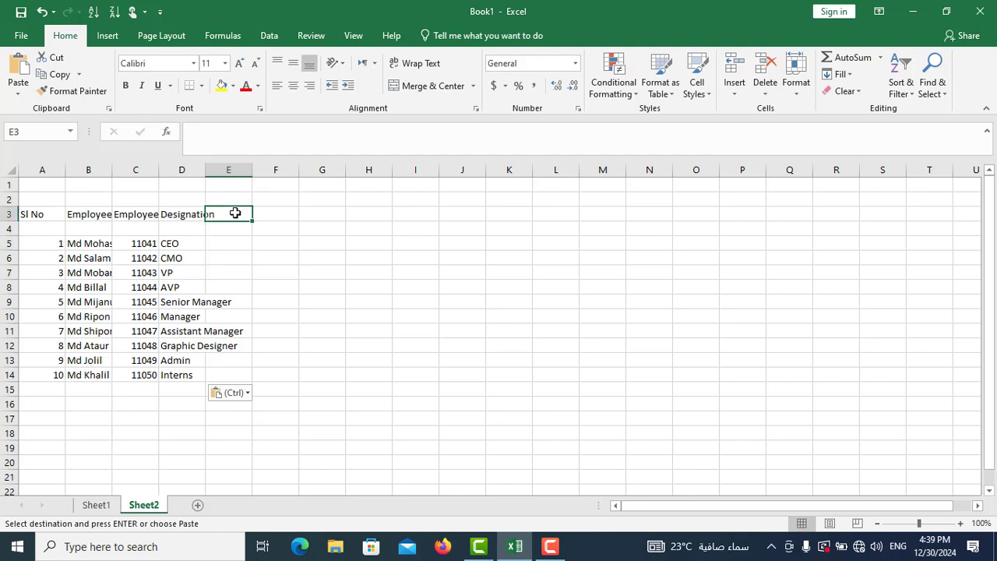
text(D)
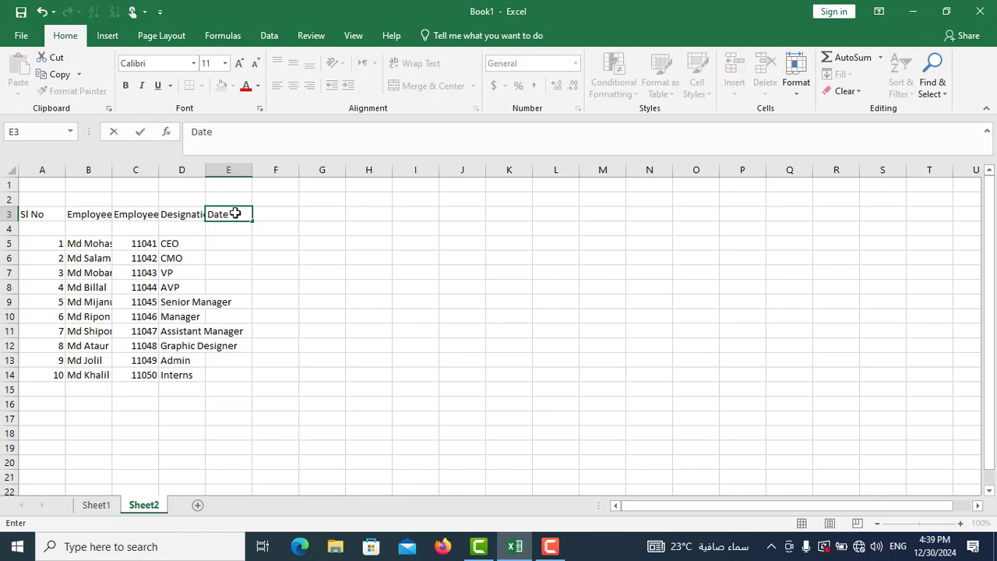
text(ate)
click(235, 230)
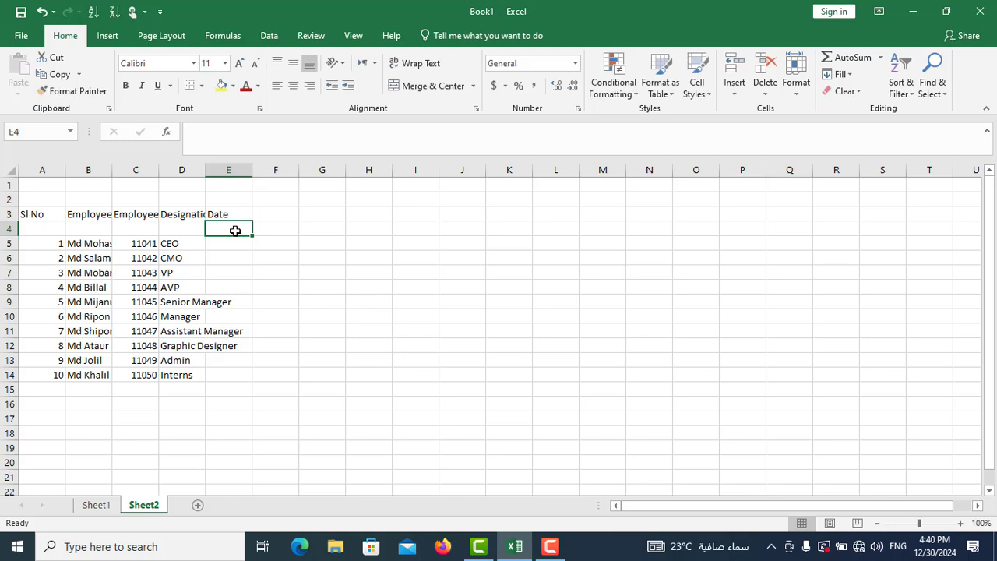
text(D)
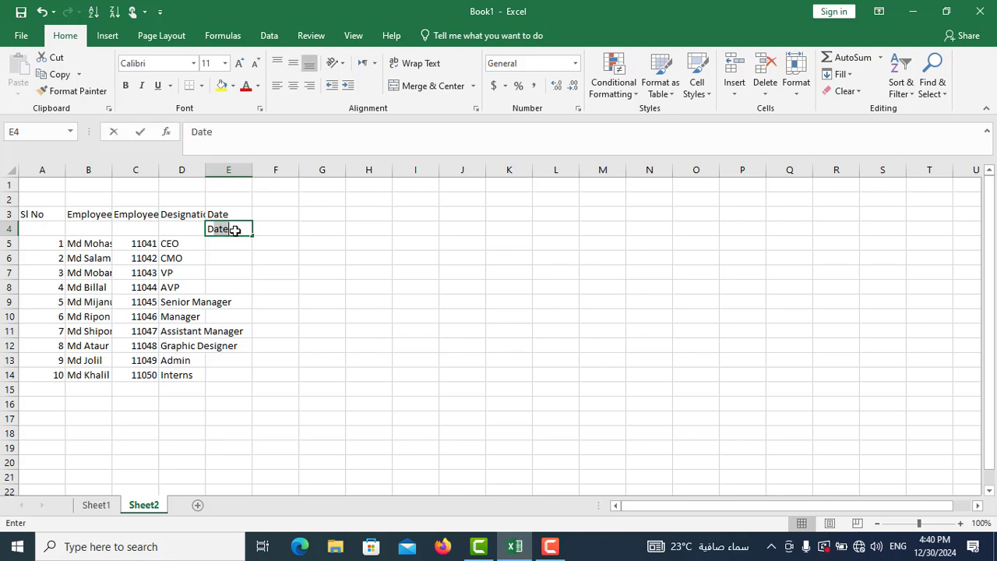
text(ays)
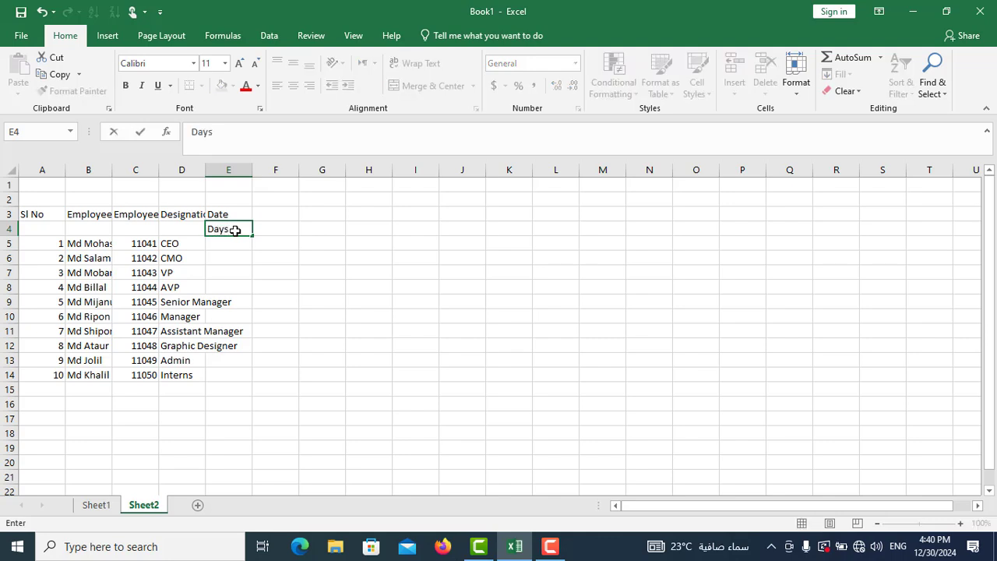
- Number the Date row from 1 to 31 in F3:AJ3 by entering 1 and 2 and extending the series
click(271, 214)
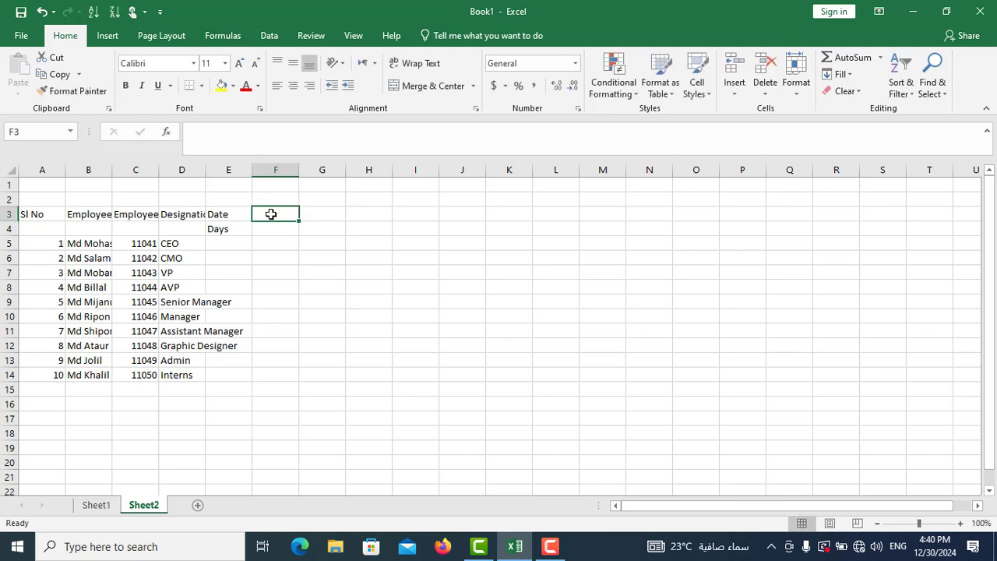
text(1)
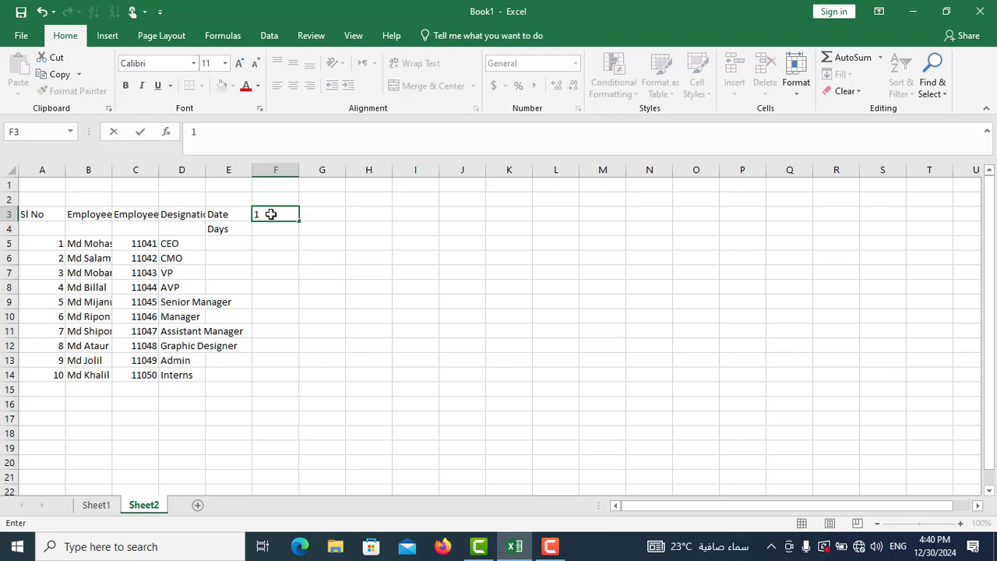
key(Tab)
text(2)
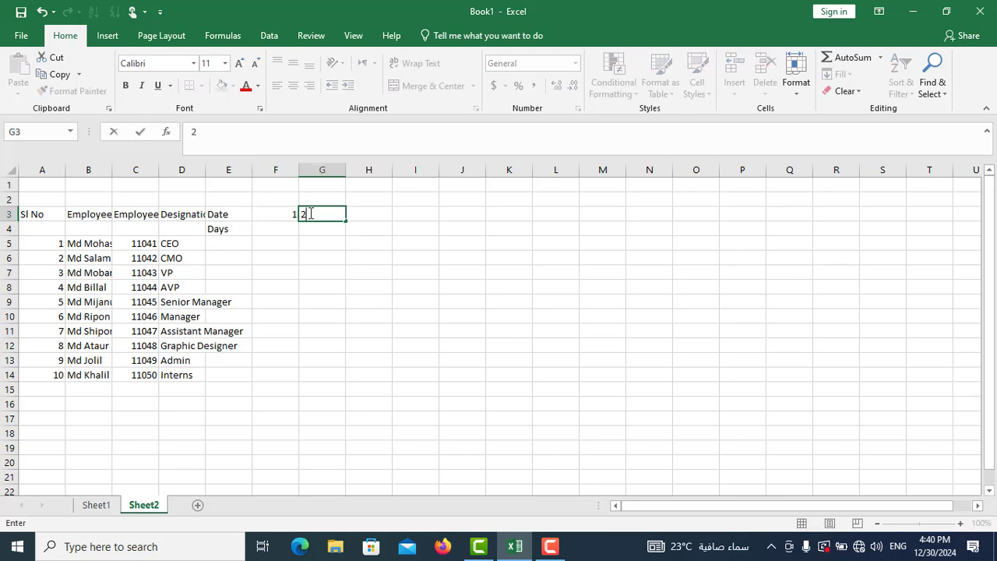
drag(283, 210, 817, 230)
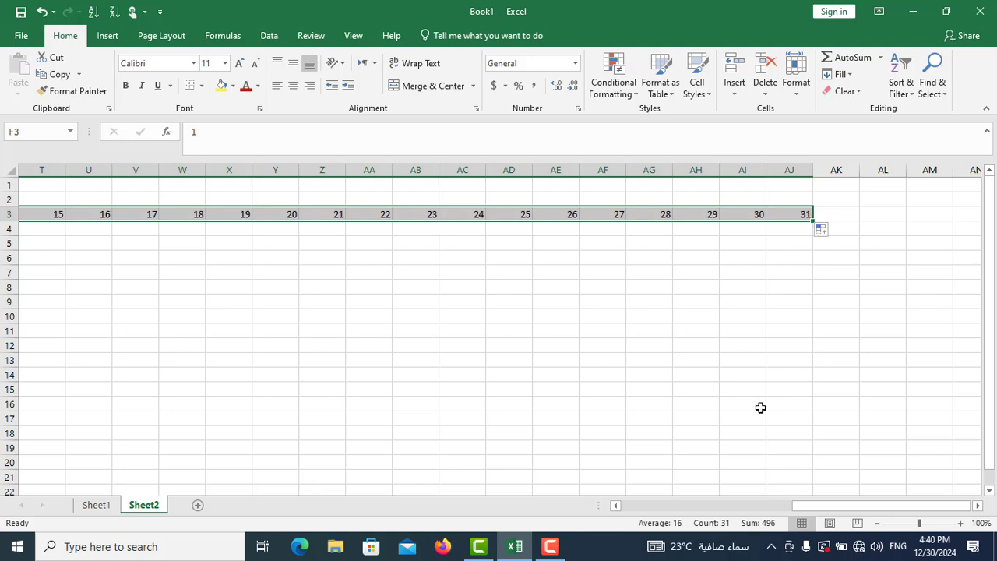
- Fill the Days row in F4:AJ4 with consecutive weekday abbreviations, starting with Wed in F4
drag(833, 510, 635, 516)
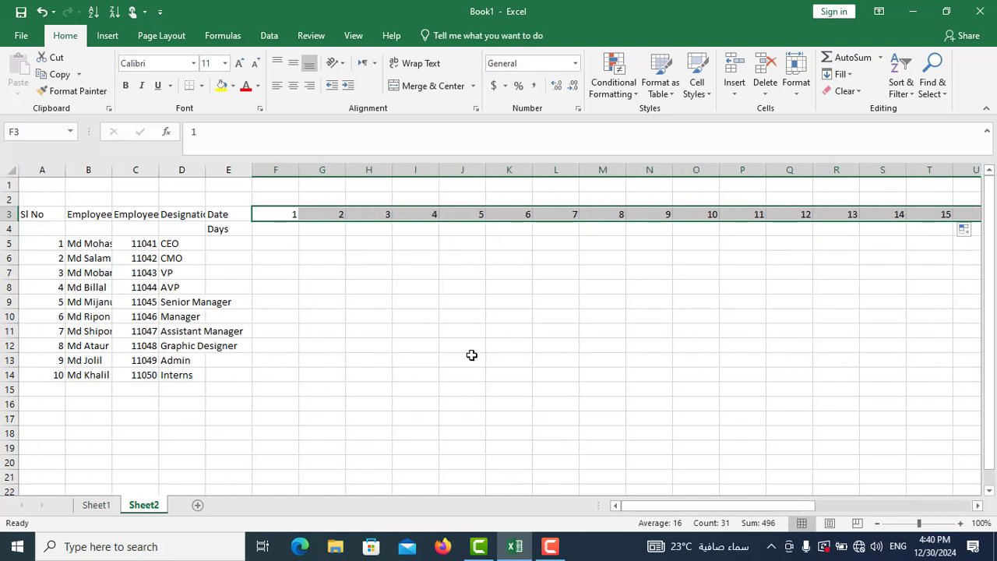
click(274, 227)
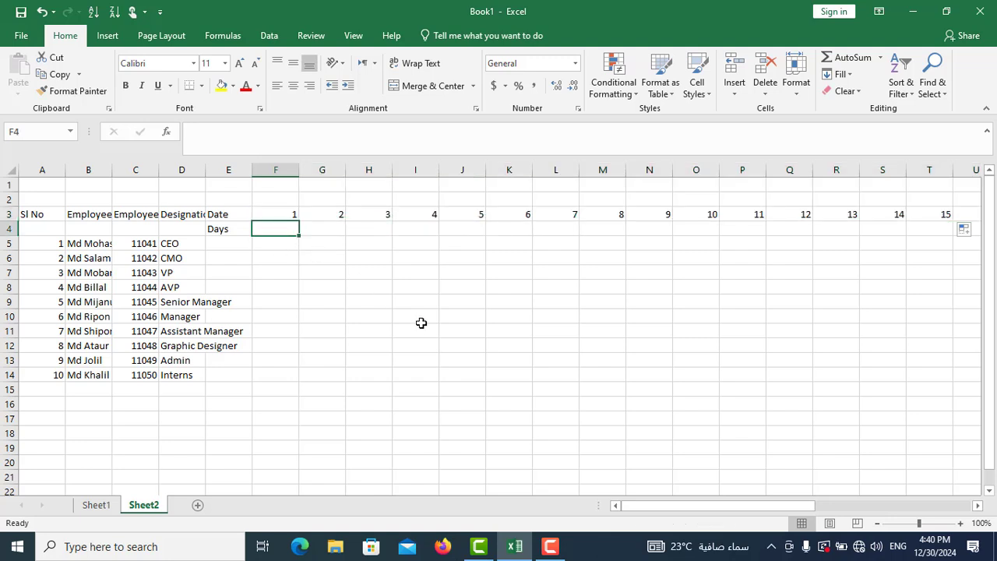
text(Wed)
click(285, 229)
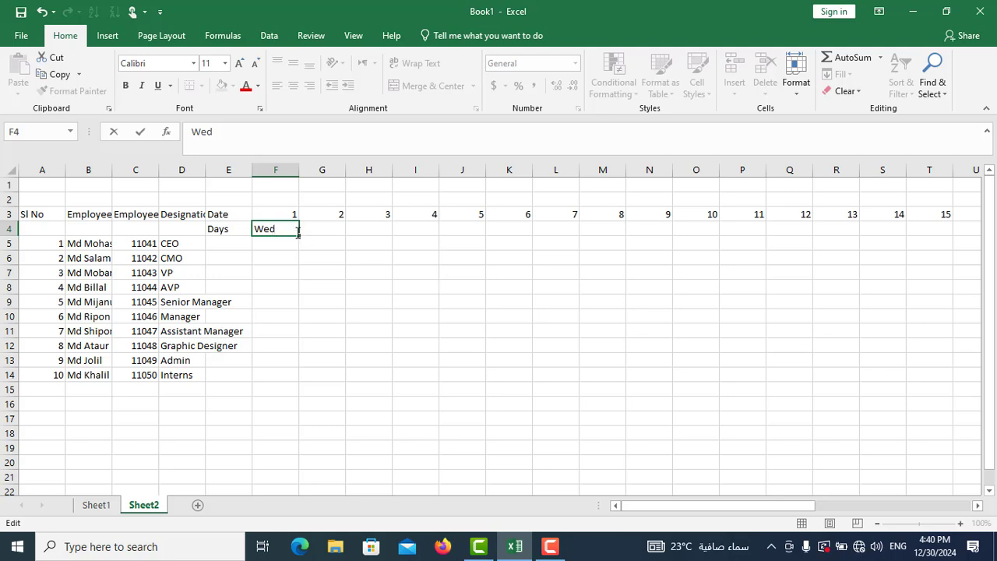
drag(298, 236, 804, 230)
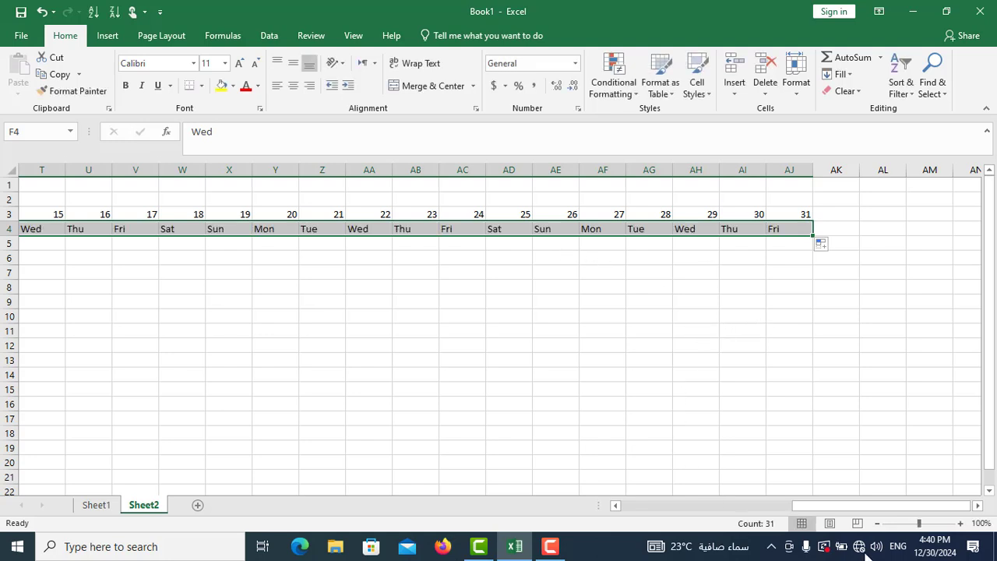
- Copy the salary headings Basic salary through In Hand sarary from Sheet1 H7:S7 and paste them into Sheet2 starting at AK3
drag(814, 508, 491, 444)
drag(624, 462, 899, 478)
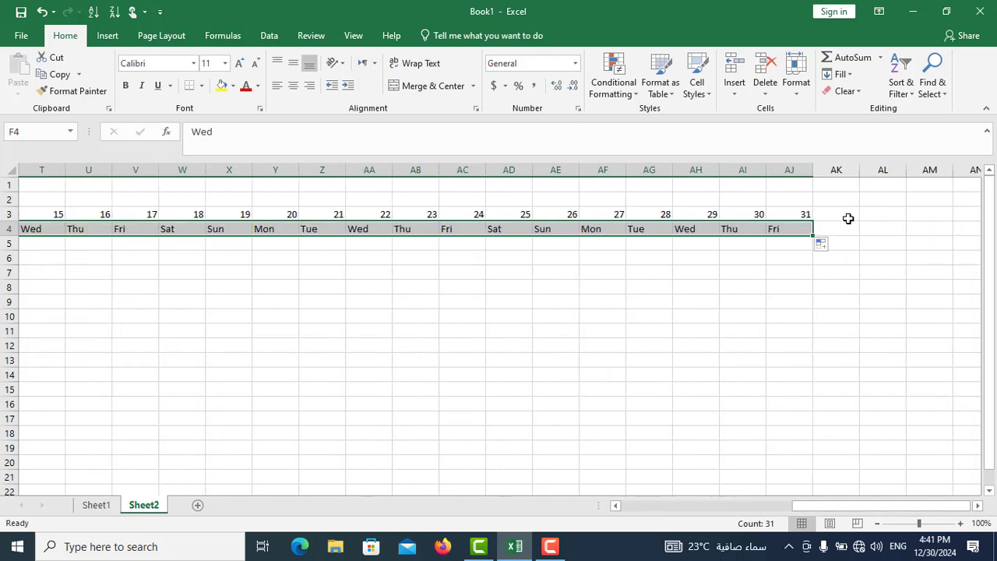
click(841, 217)
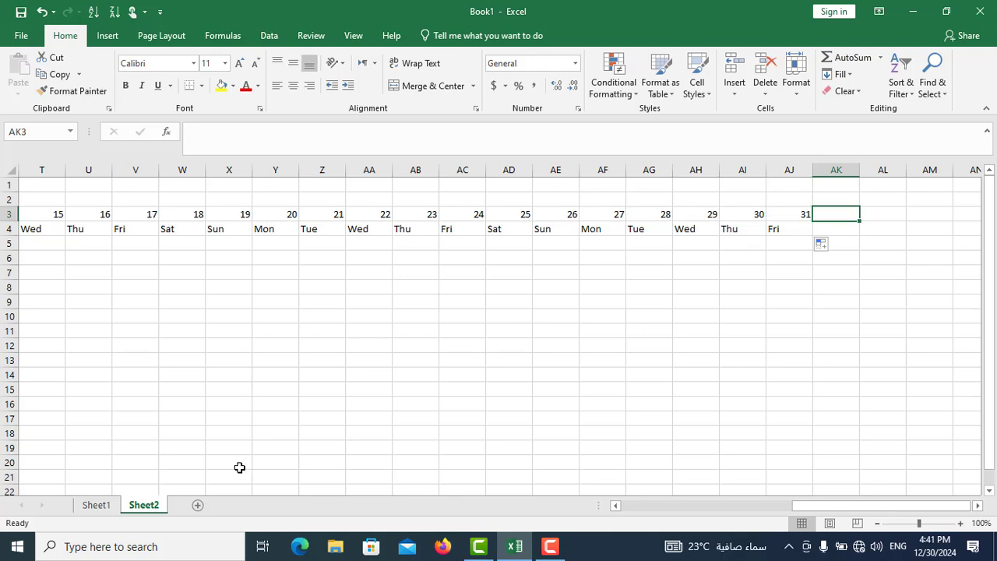
click(95, 505)
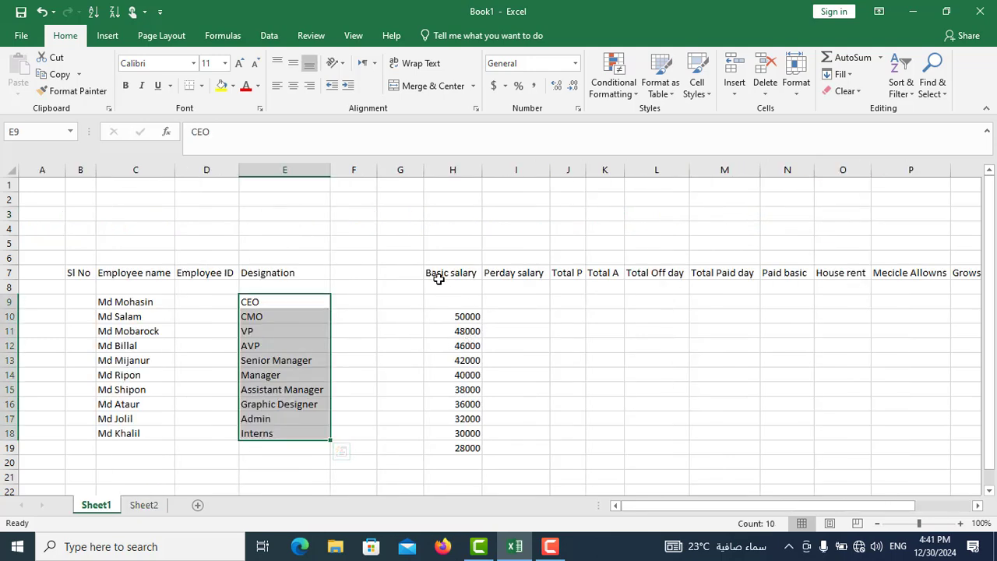
drag(441, 273, 770, 274)
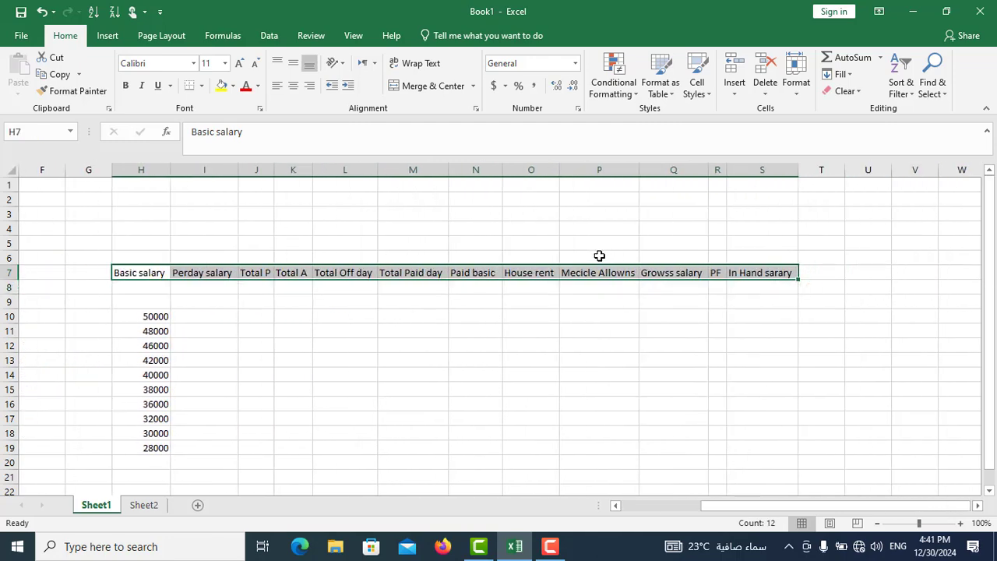
right_click(520, 273)
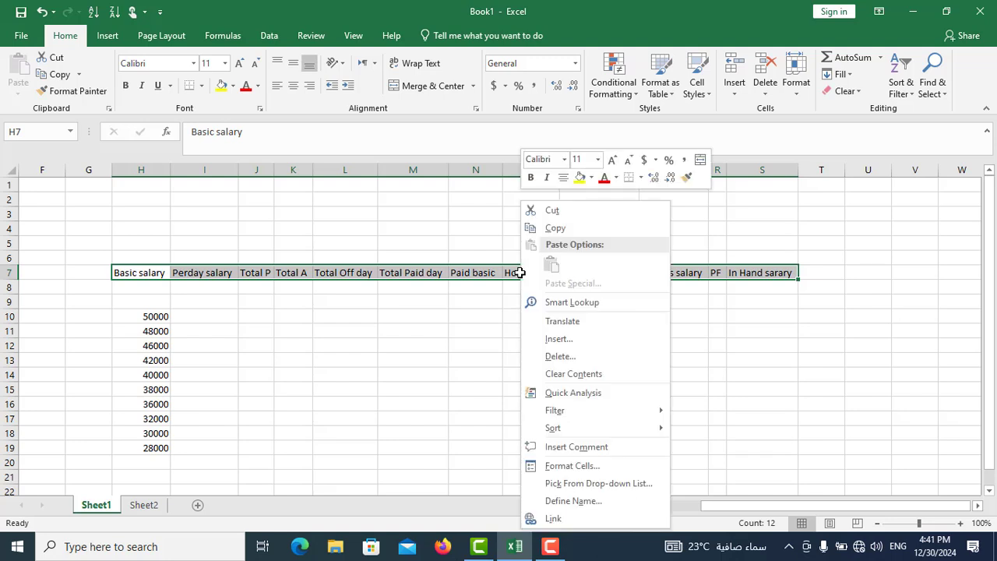
click(561, 234)
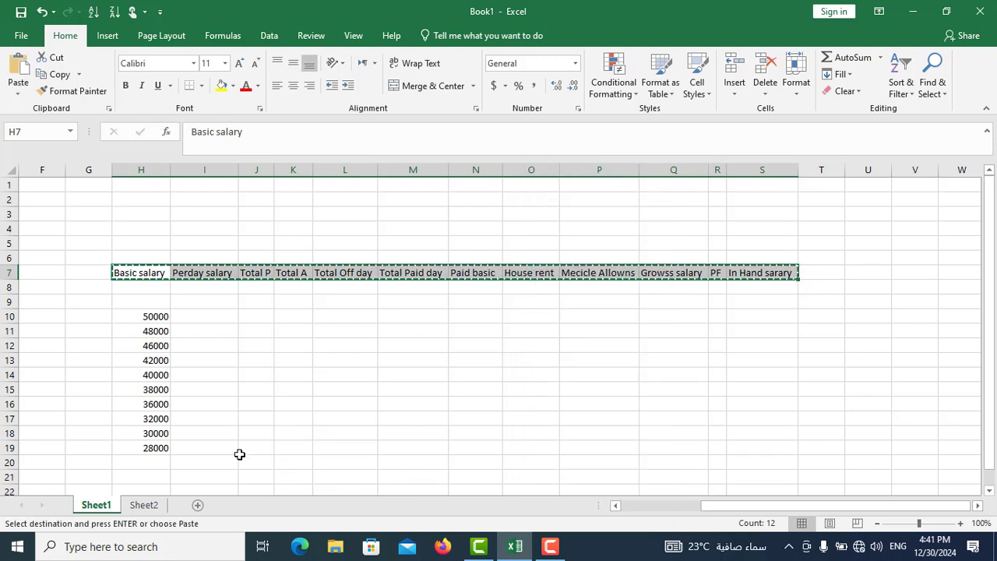
click(141, 507)
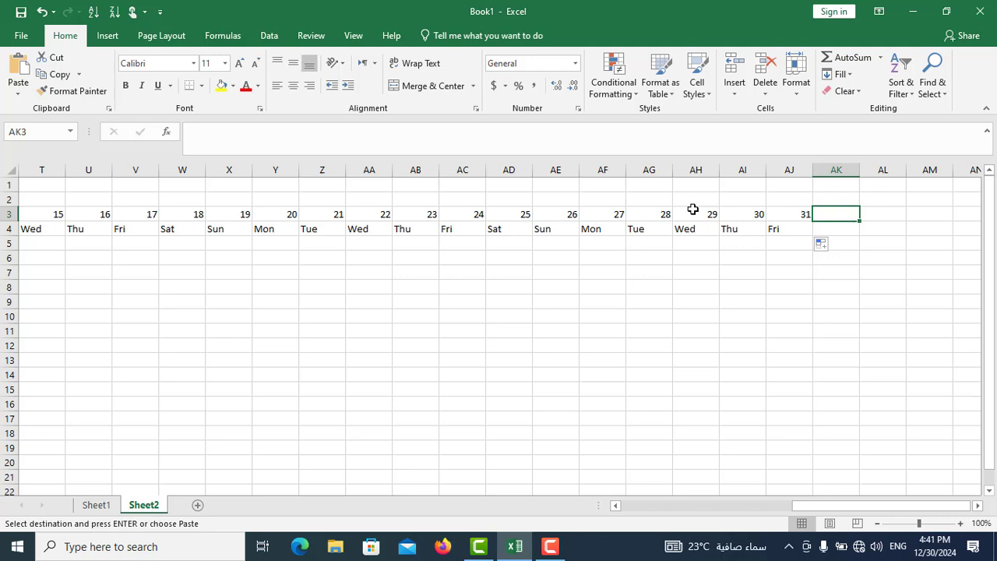
right_click(840, 216)
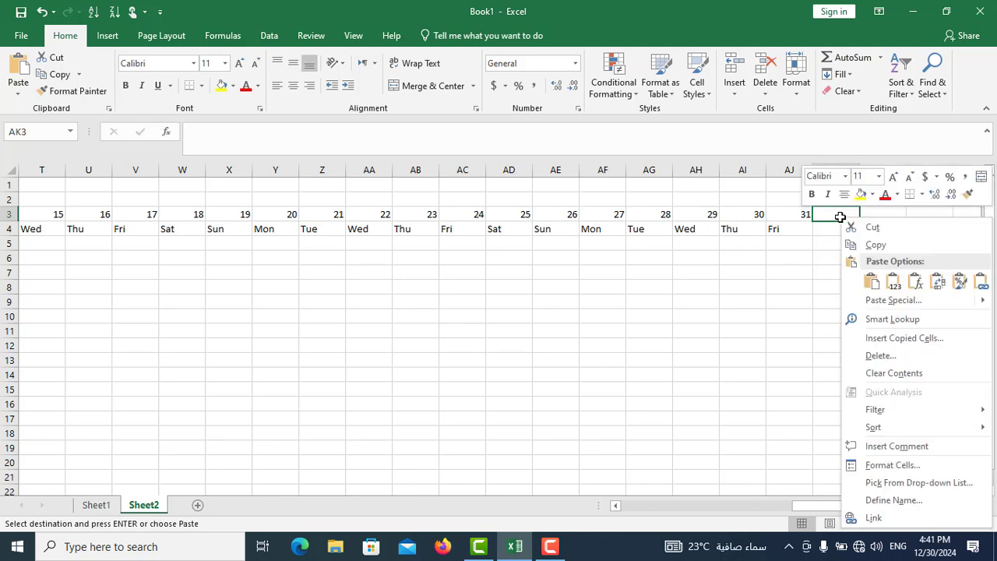
click(870, 282)
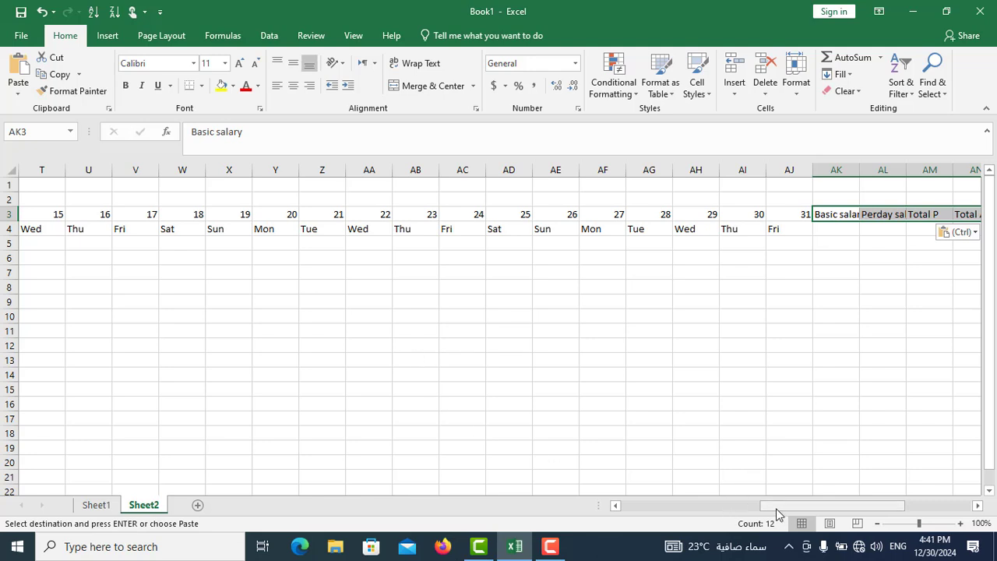
- Copy the ten basic salary amounts from Sheet1 H10:H19 and paste them under Basic salary on Sheet2, starting at AK5
drag(776, 513, 871, 515)
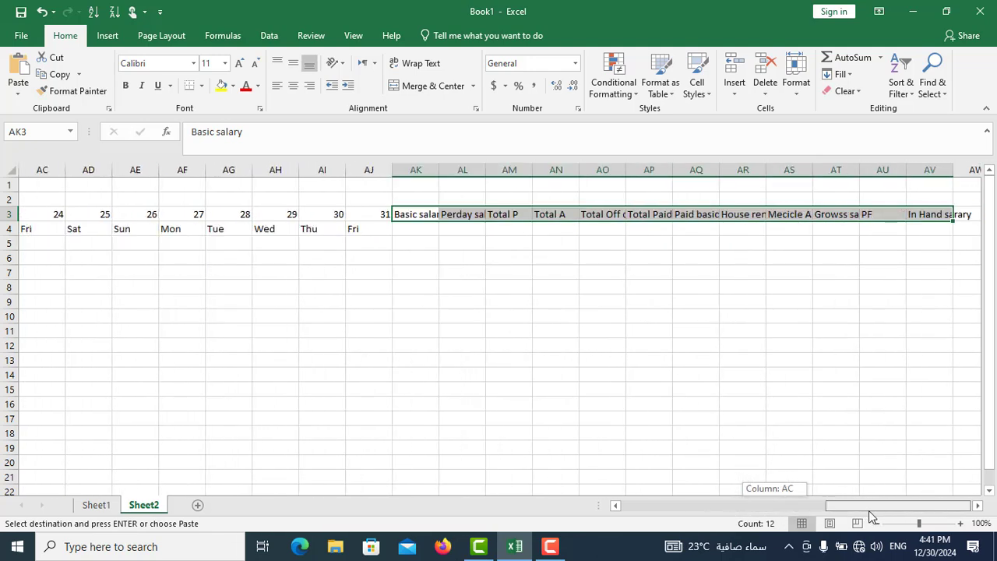
click(414, 231)
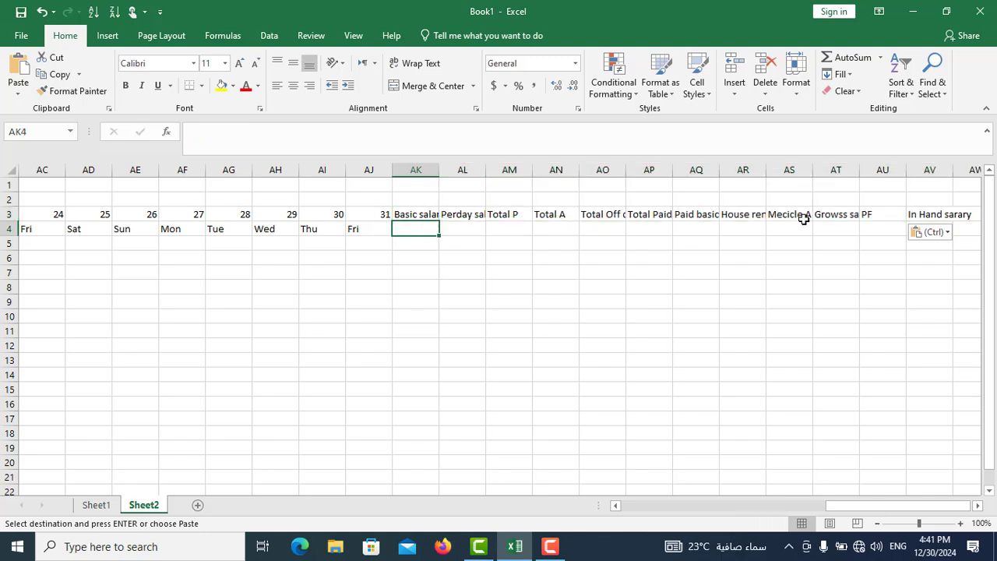
click(414, 244)
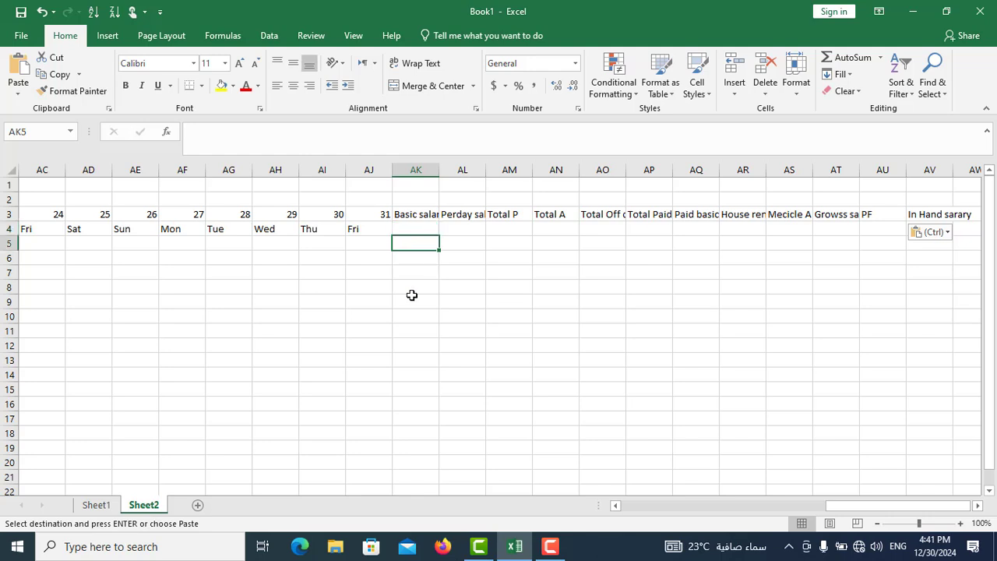
click(97, 505)
drag(149, 316, 156, 445)
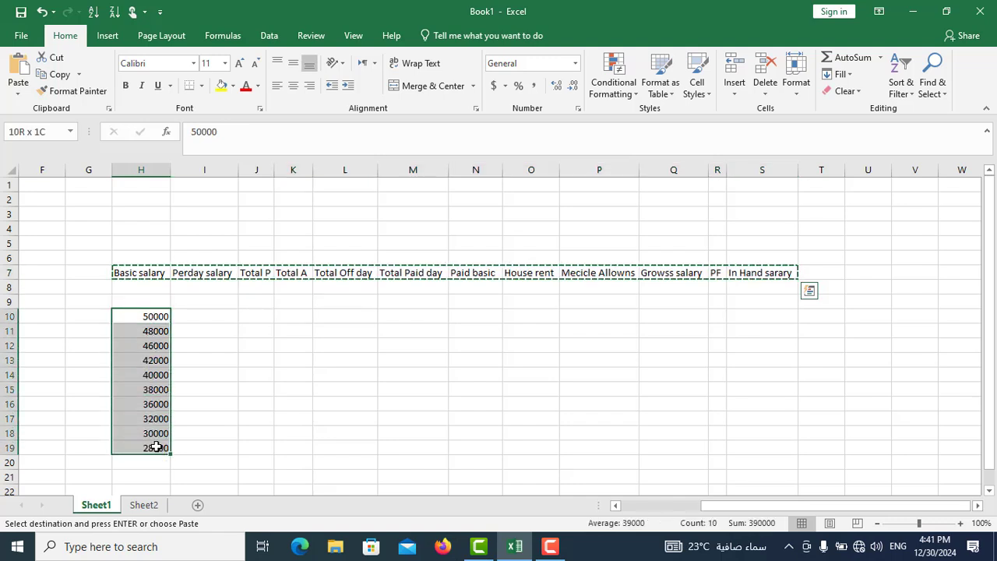
right_click(148, 353)
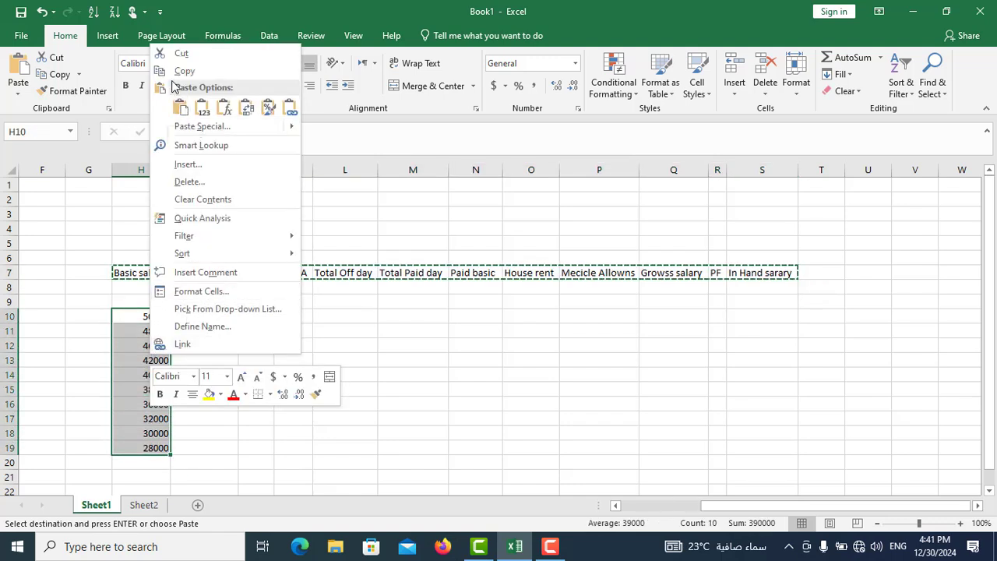
click(184, 72)
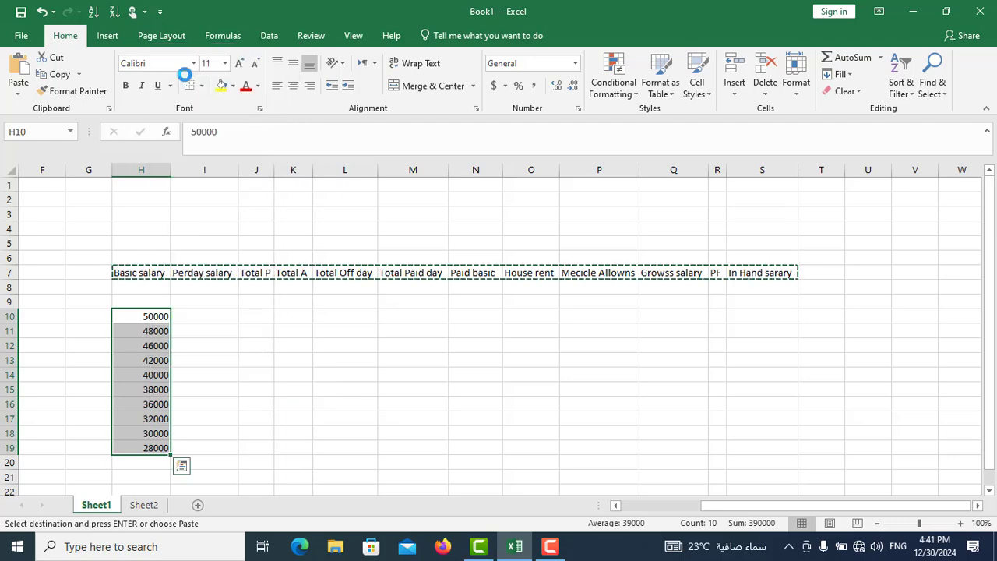
click(145, 507)
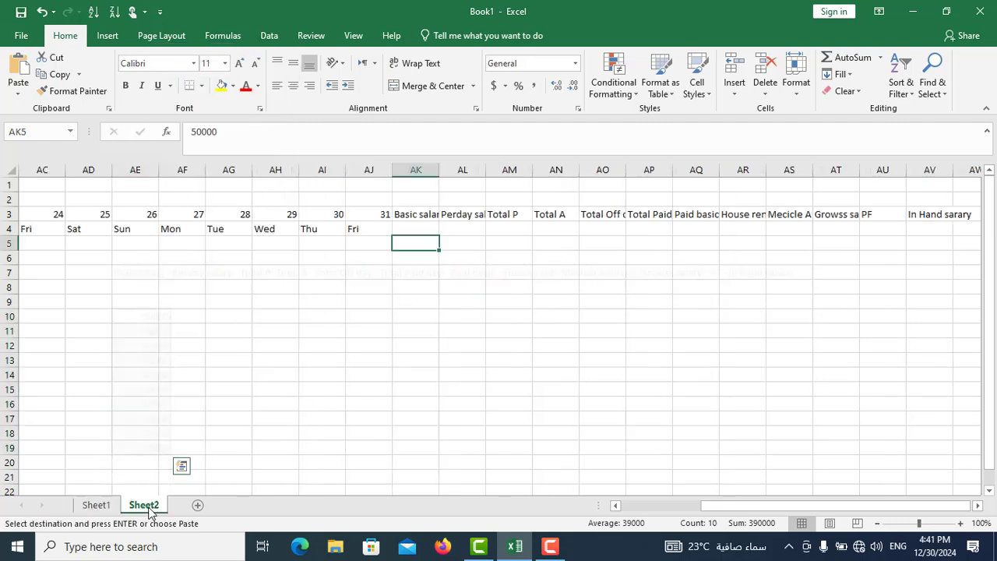
right_click(412, 242)
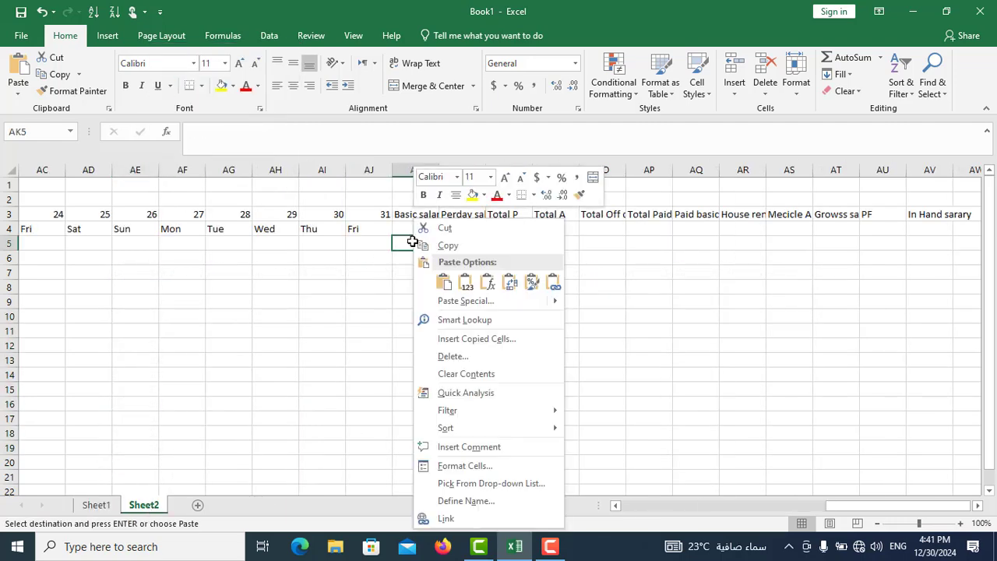
click(447, 285)
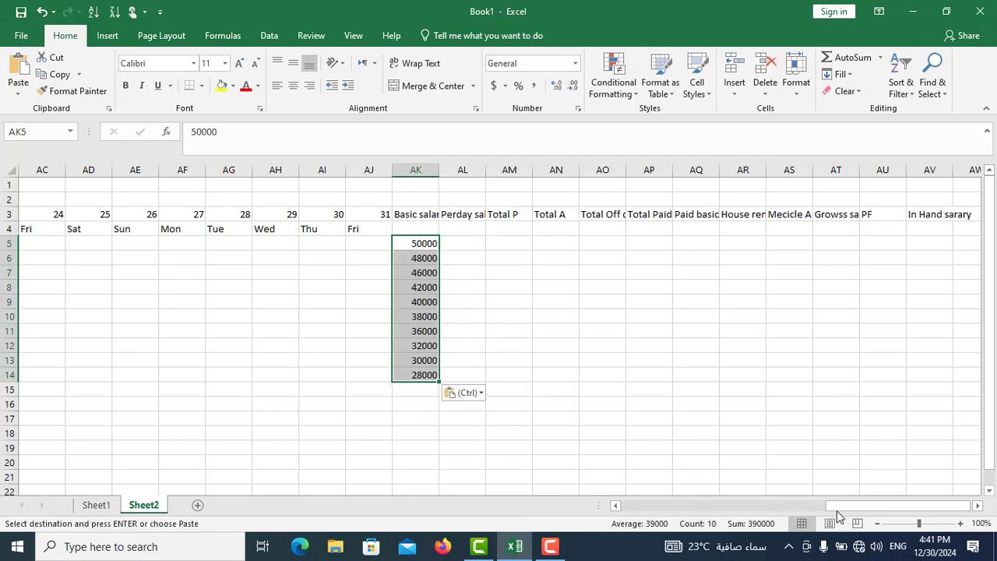
- Freeze the panes of Sheet2 at cell E5 so rows 1–4 and columns A–D stay in view
drag(836, 510, 614, 514)
click(224, 245)
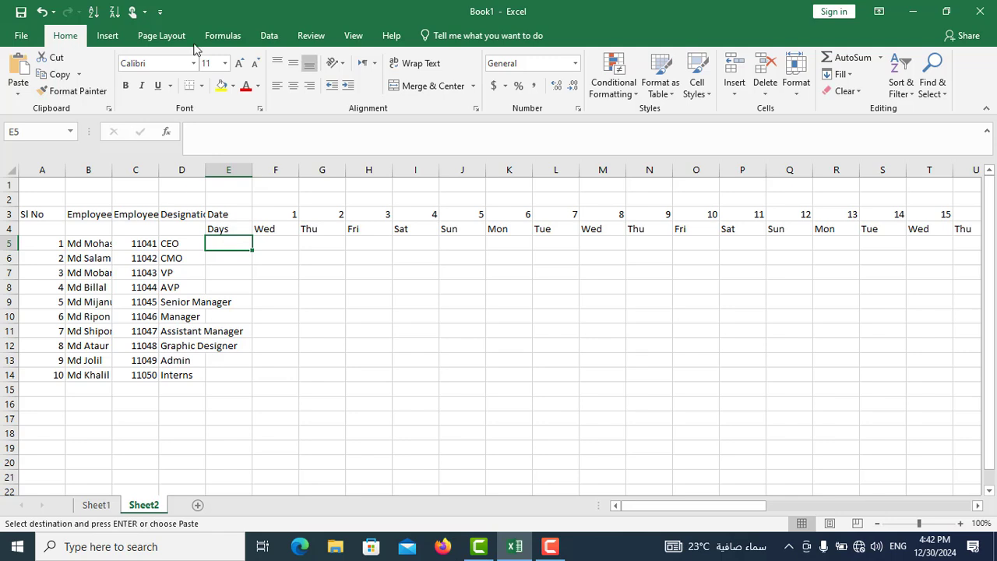
click(352, 36)
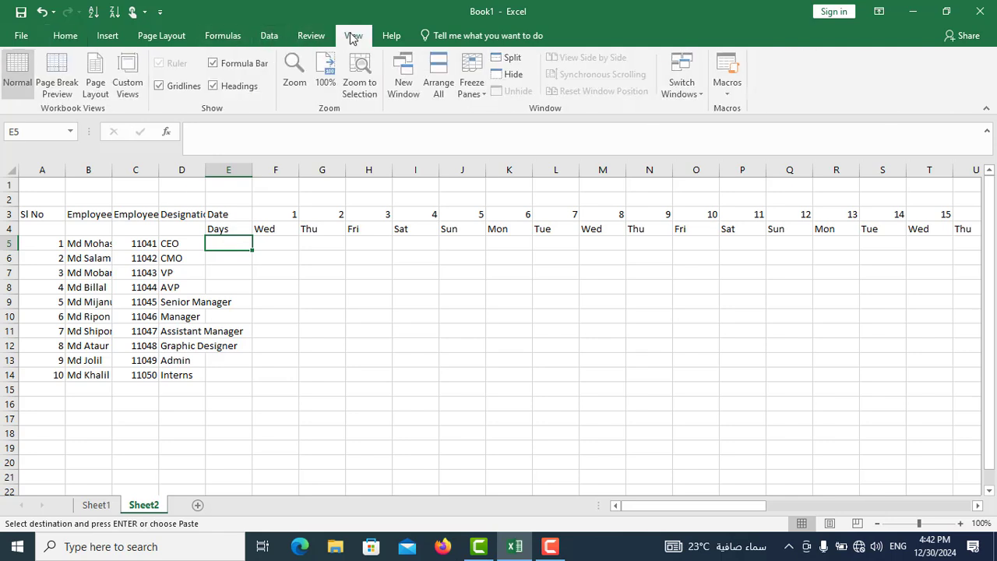
click(484, 99)
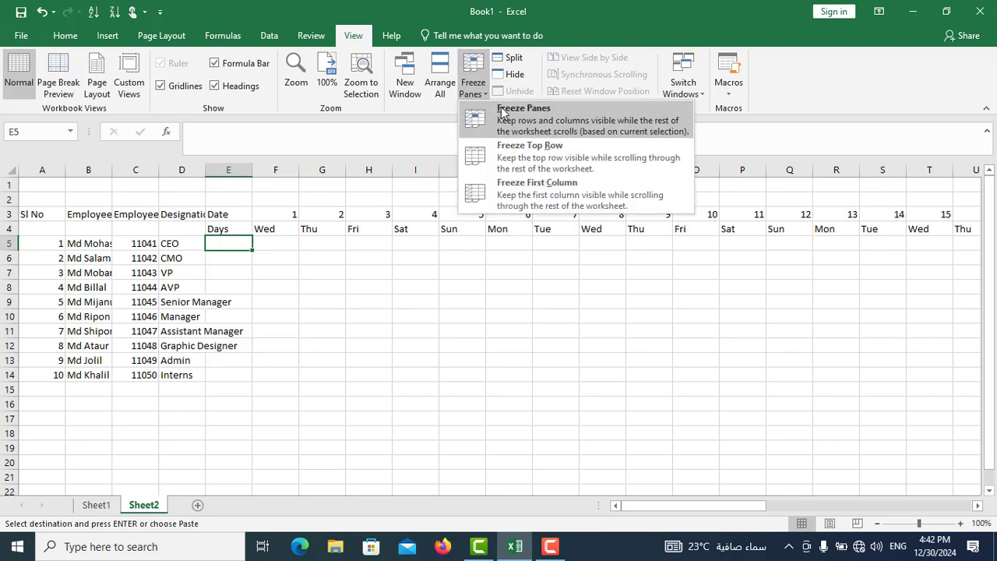
click(512, 111)
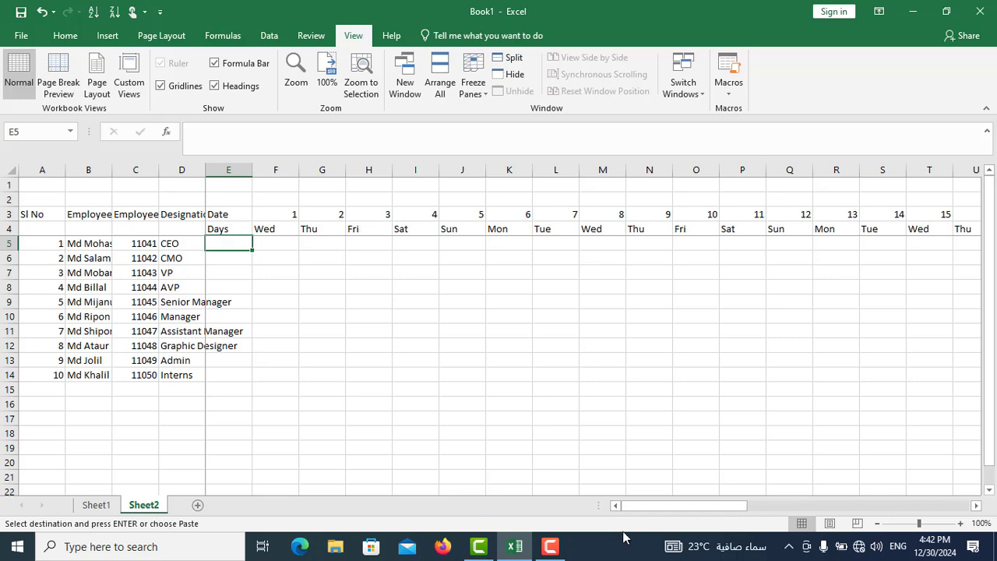
drag(641, 511, 948, 504)
drag(813, 508, 596, 508)
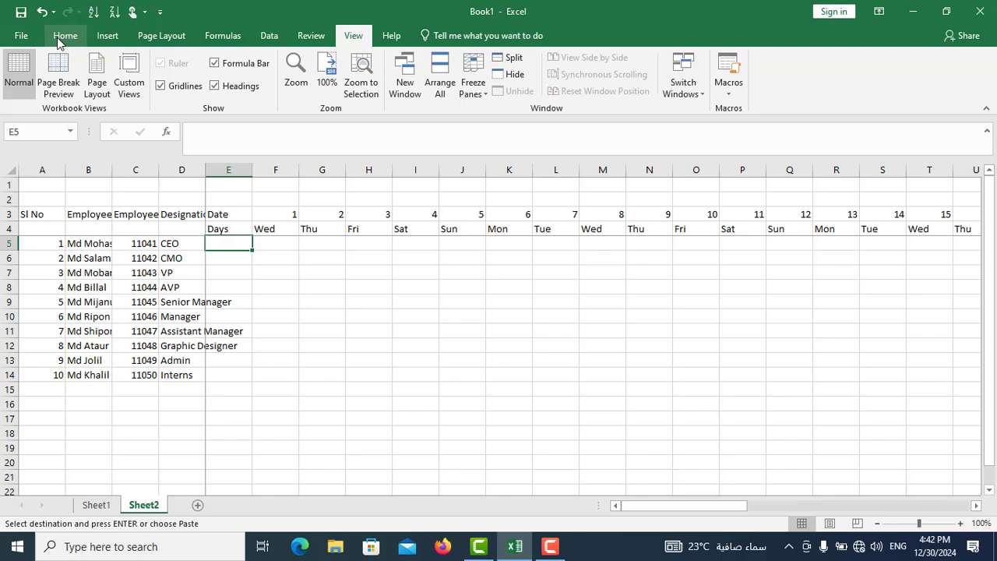
- Merge and center the cells E6:E14 under Days and enter January in the merged cell
drag(236, 258, 231, 374)
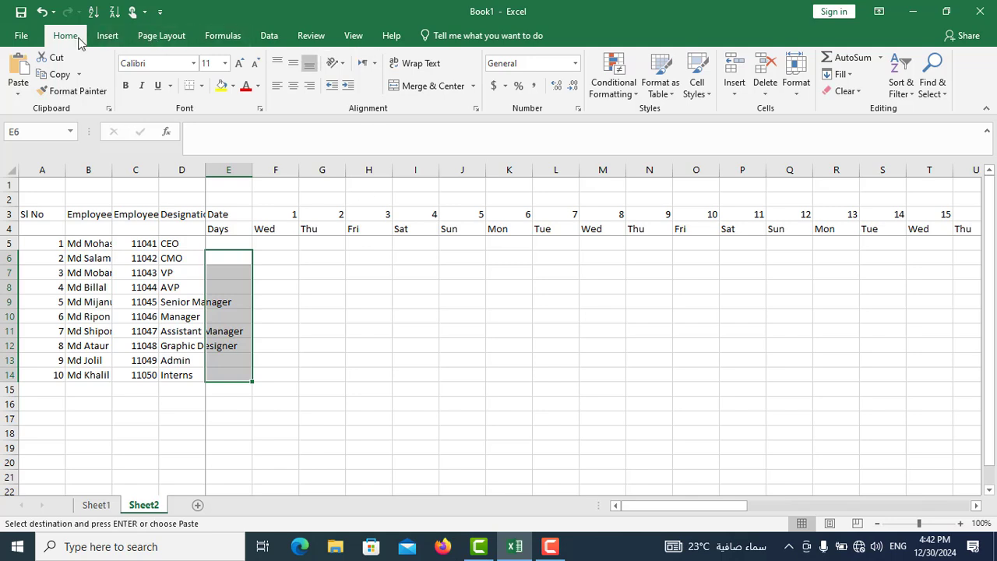
click(418, 87)
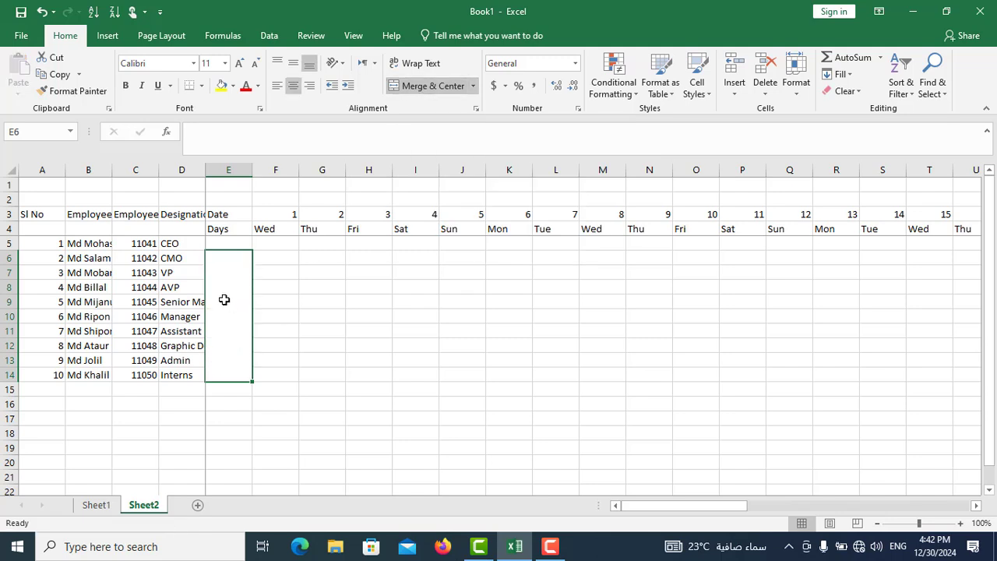
text(Ja)
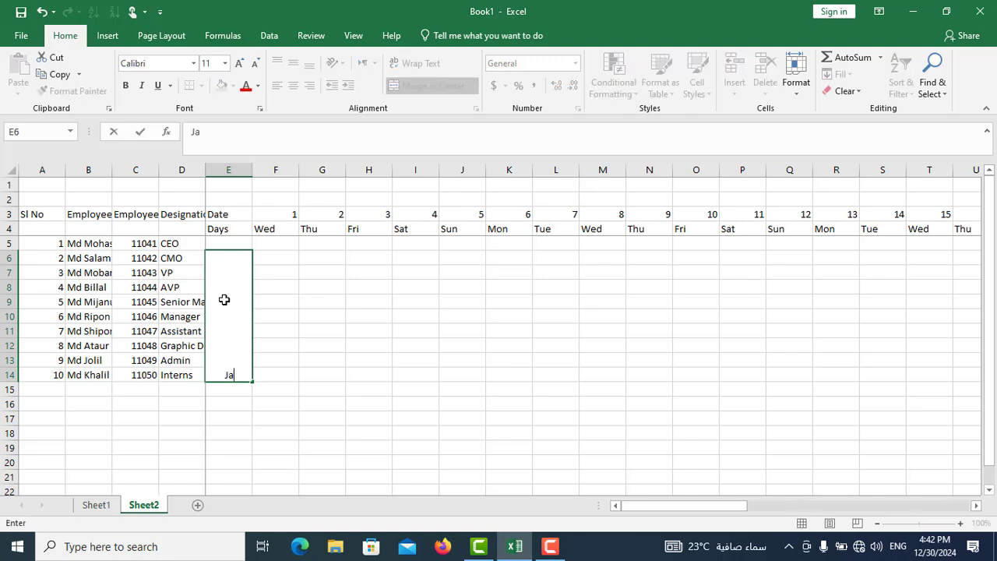
text(nuary)
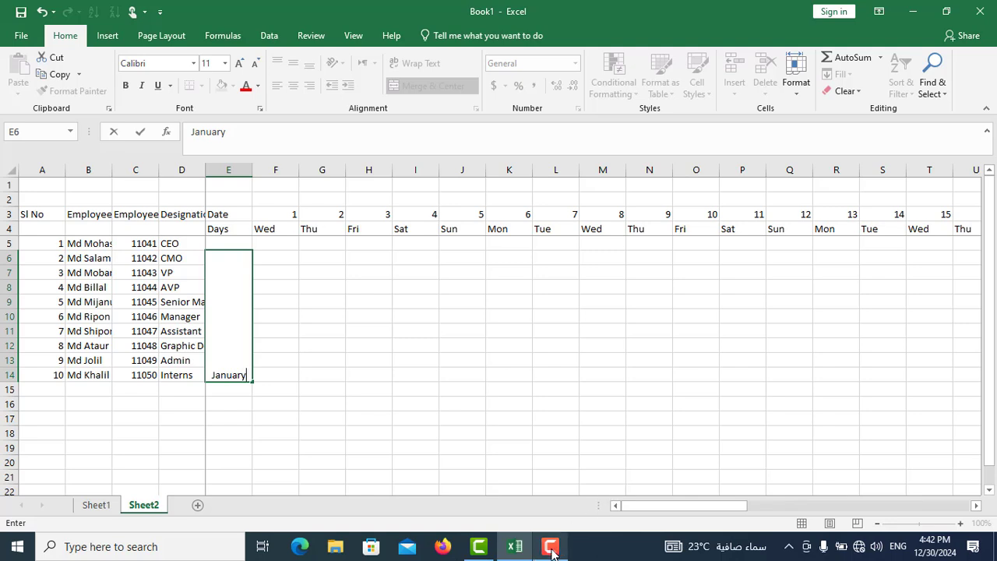
mouse_move(551, 552)
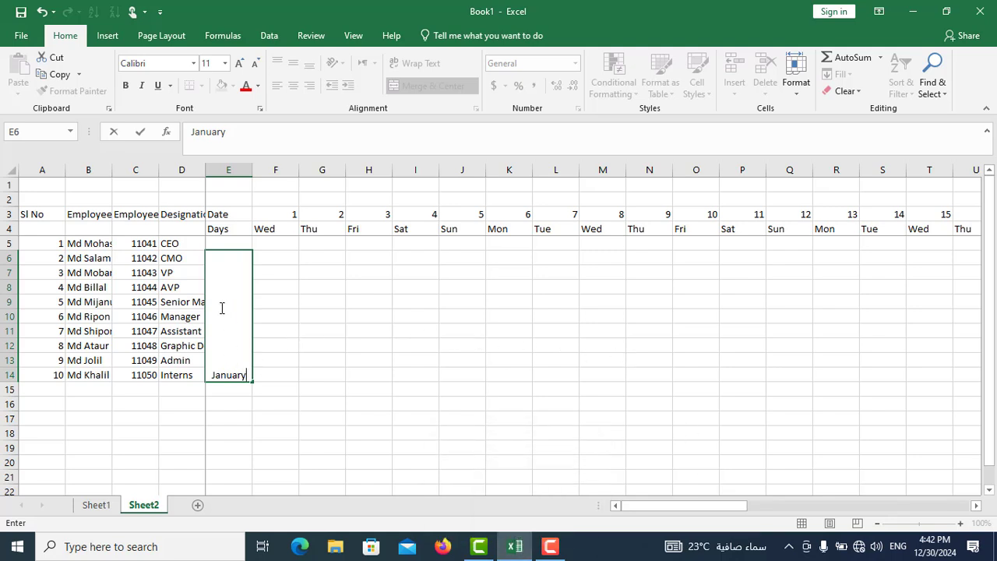
click(274, 347)
- Format the January label as bold, 12-point vertical text with middle alignment
click(225, 314)
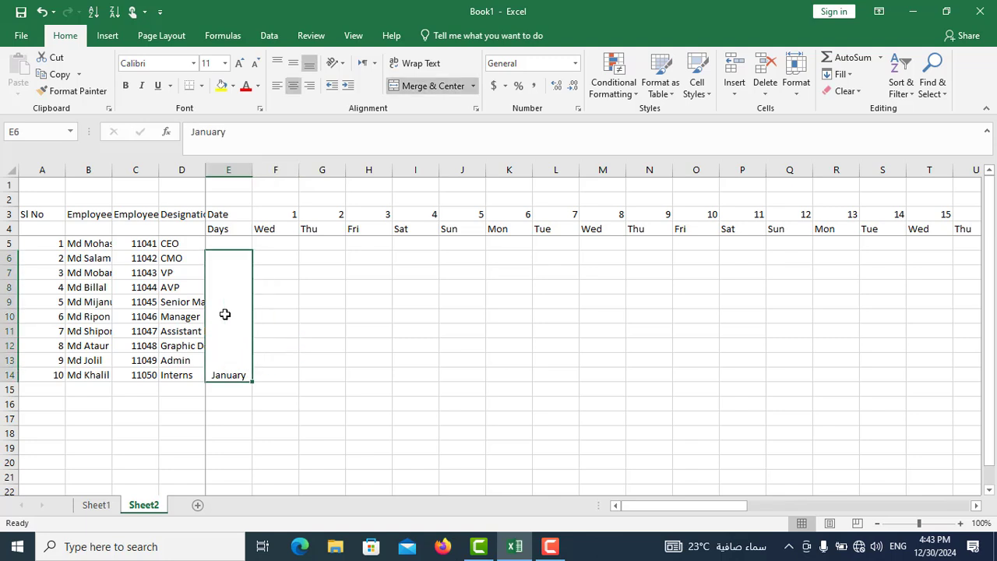
click(341, 69)
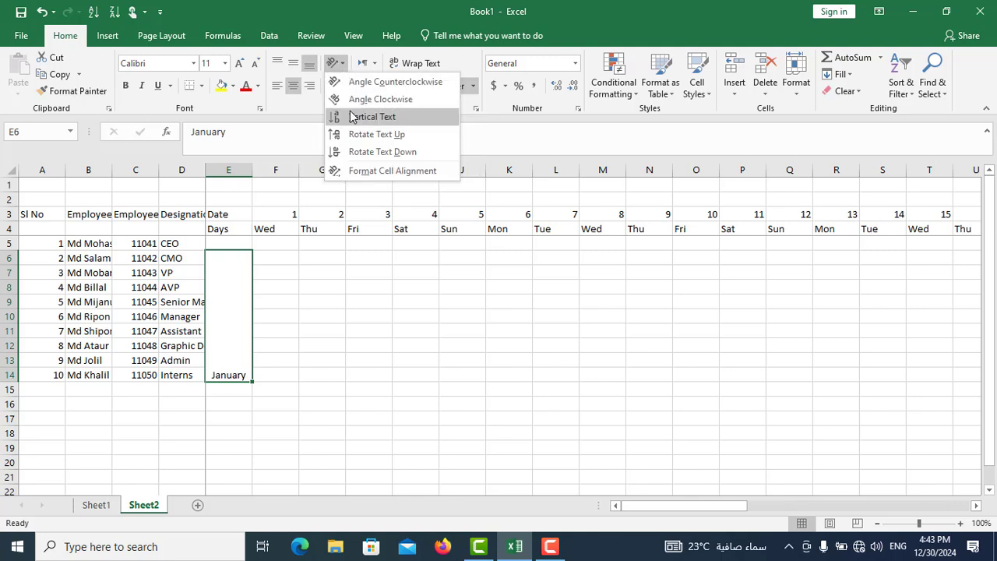
click(361, 118)
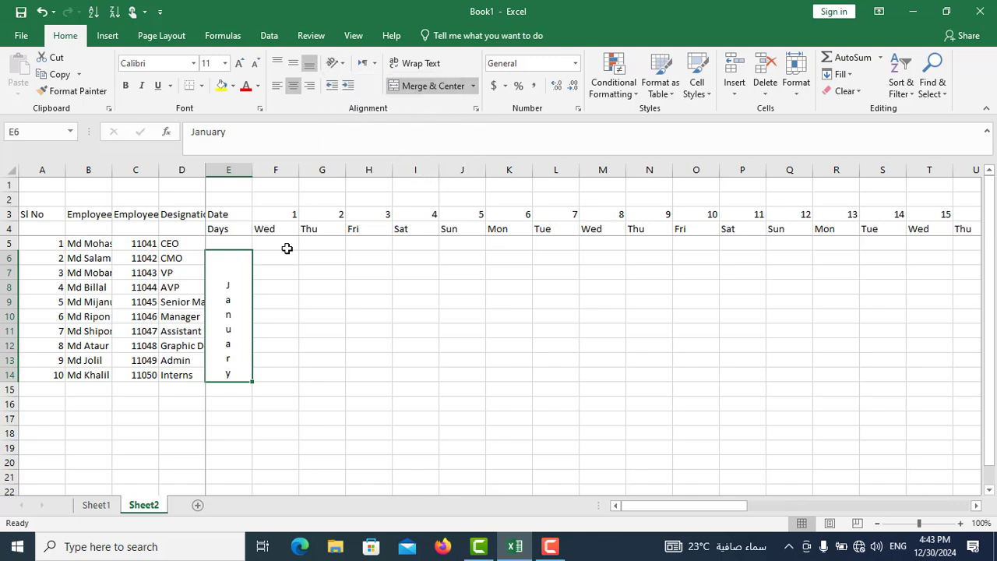
click(124, 85)
click(225, 64)
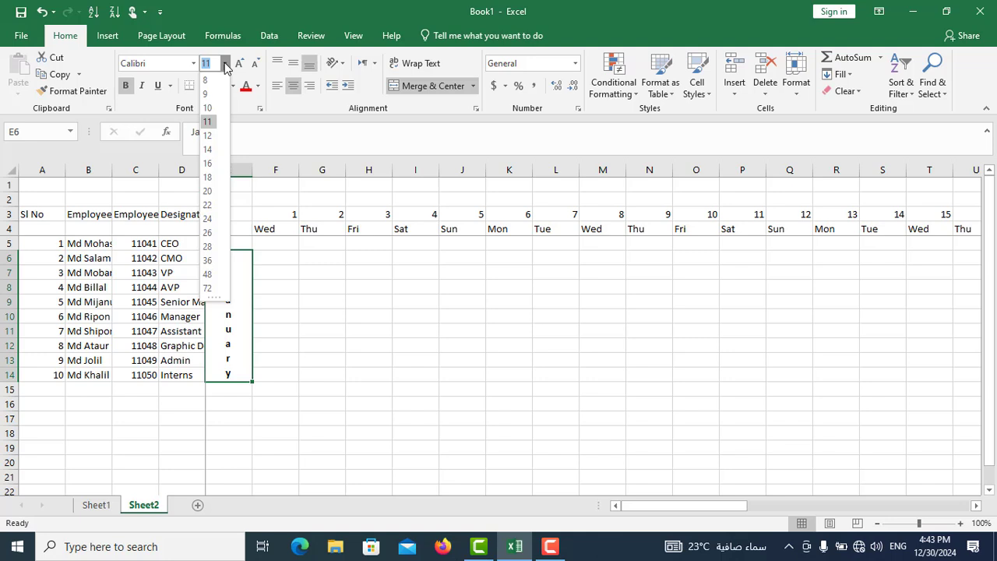
click(209, 135)
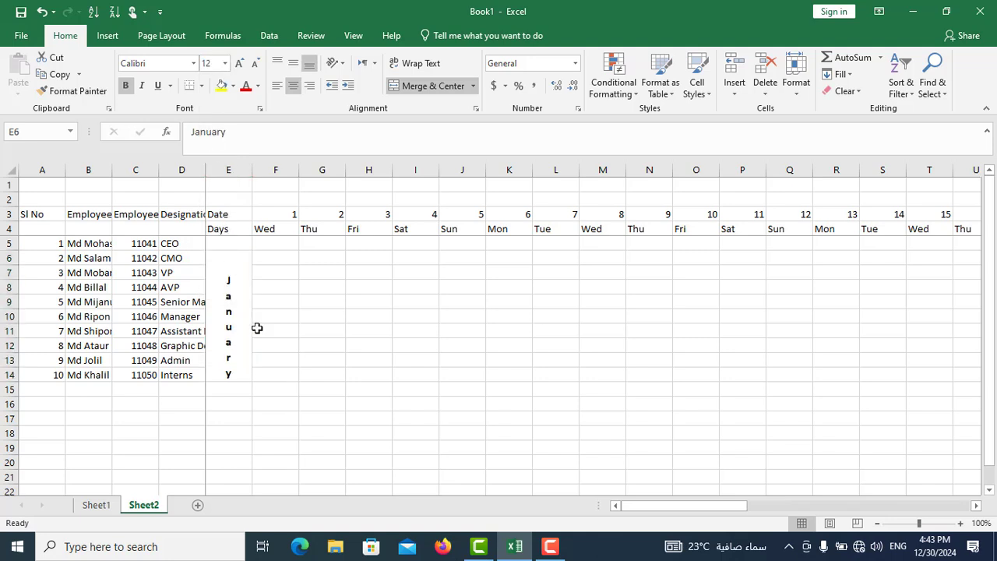
click(293, 66)
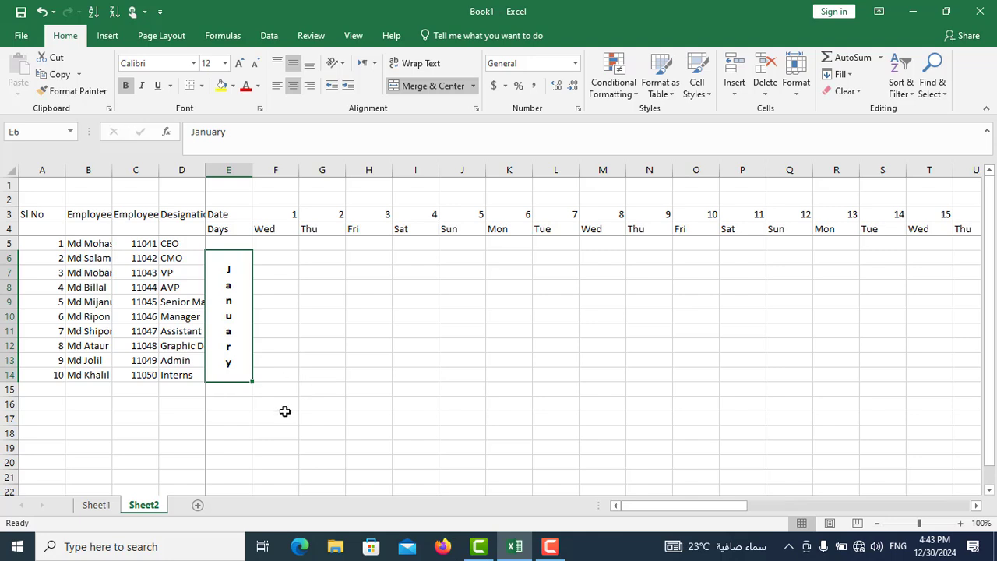
- Extend the month label in the merged cell E6 to read January 2025
double_click(230, 371)
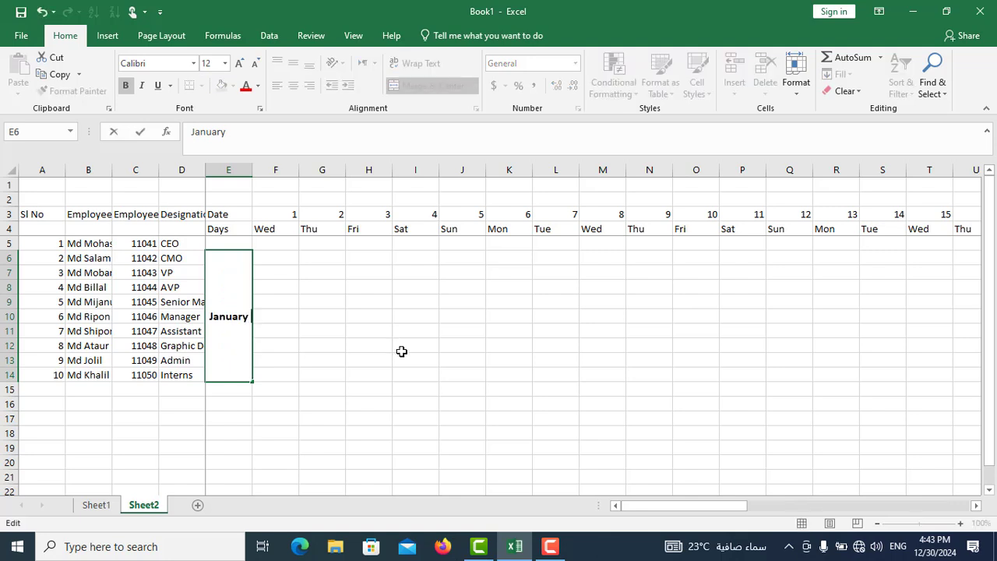
text(202)
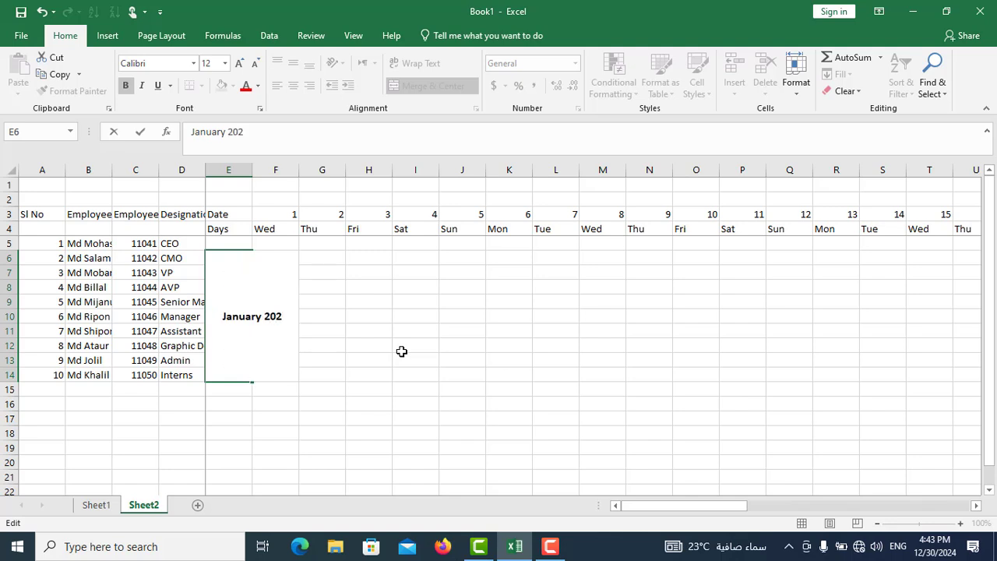
text(5)
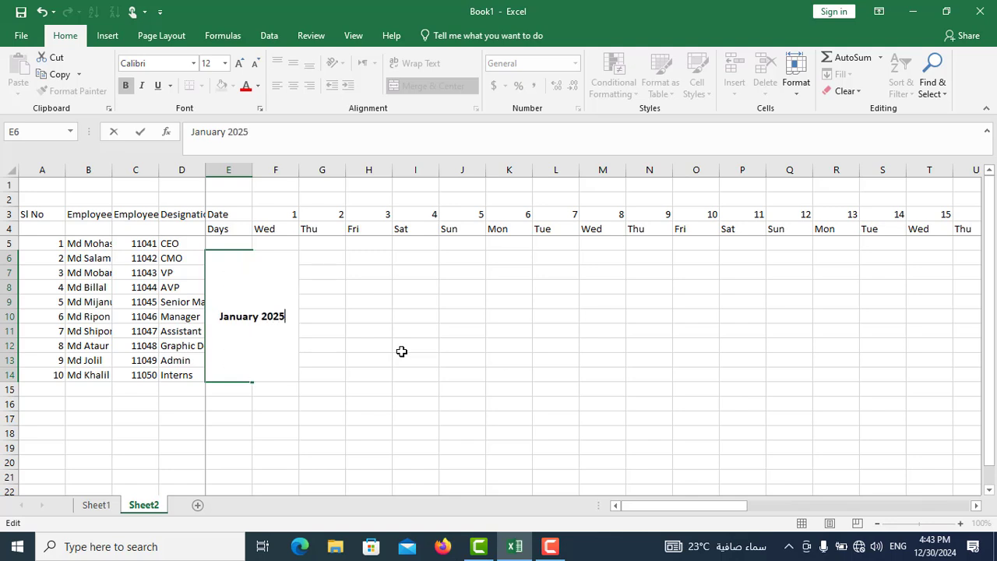
click(335, 350)
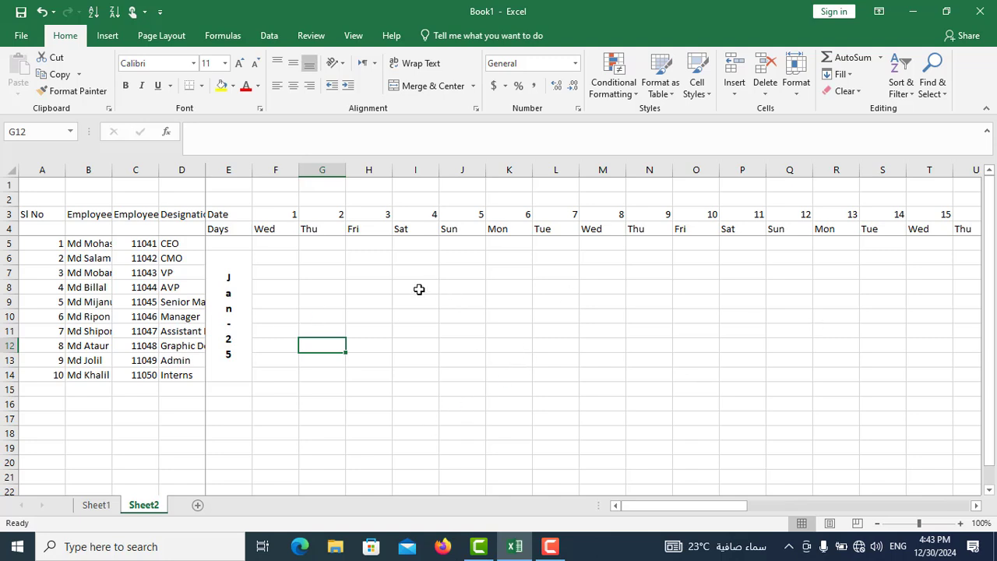
- Unmerge the month label and merge and center it again across E5:E14 to include row 5
click(274, 263)
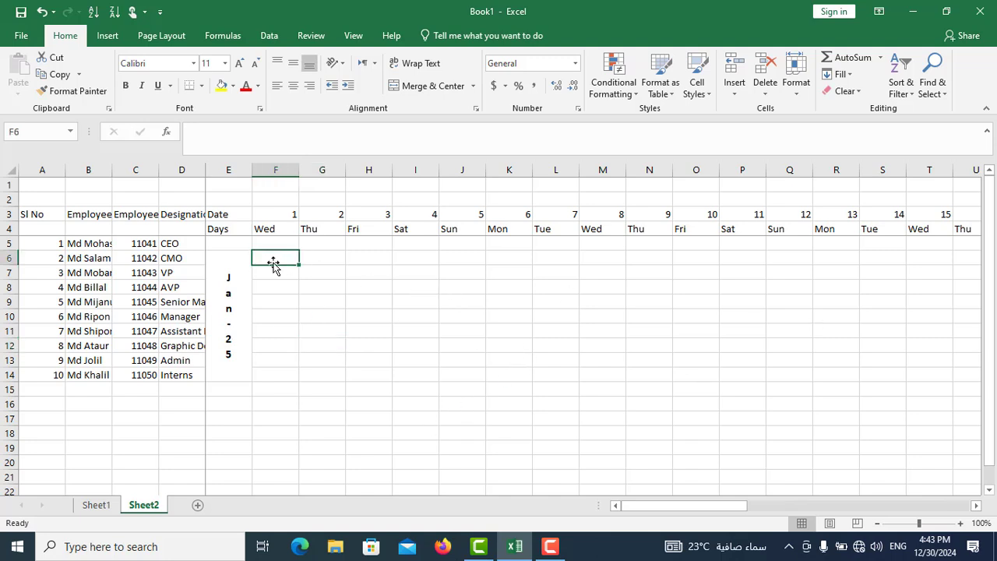
click(236, 244)
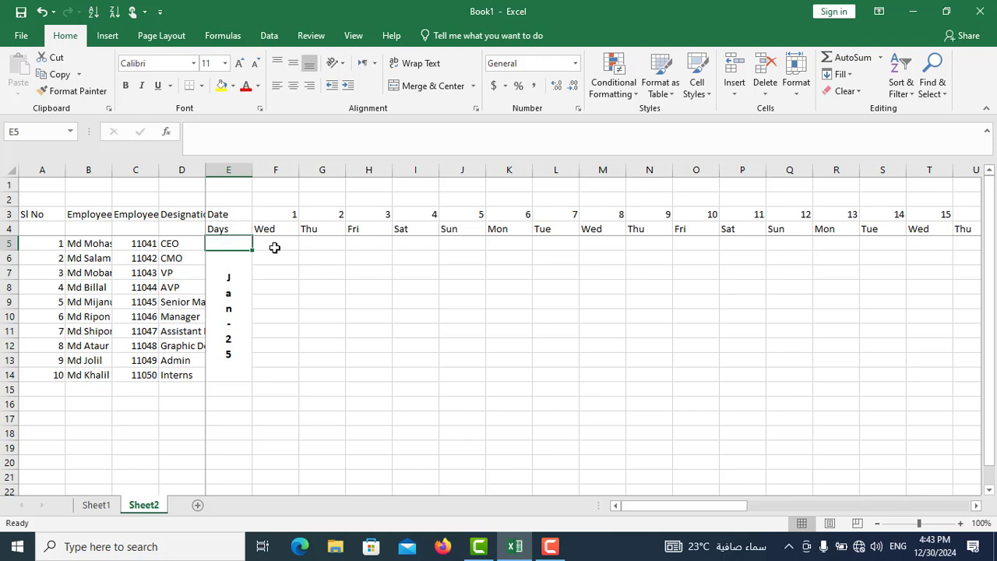
drag(237, 251, 236, 265)
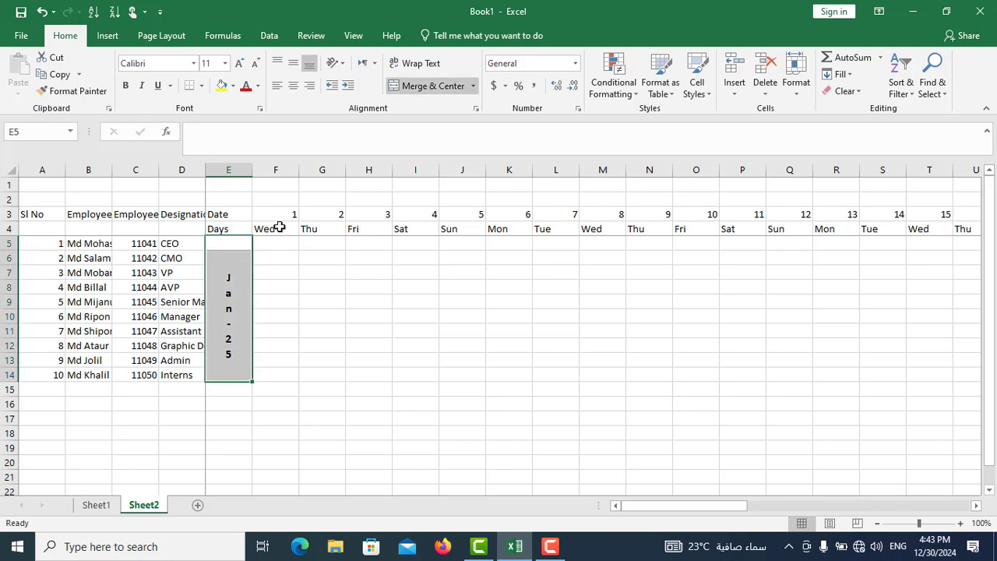
click(423, 87)
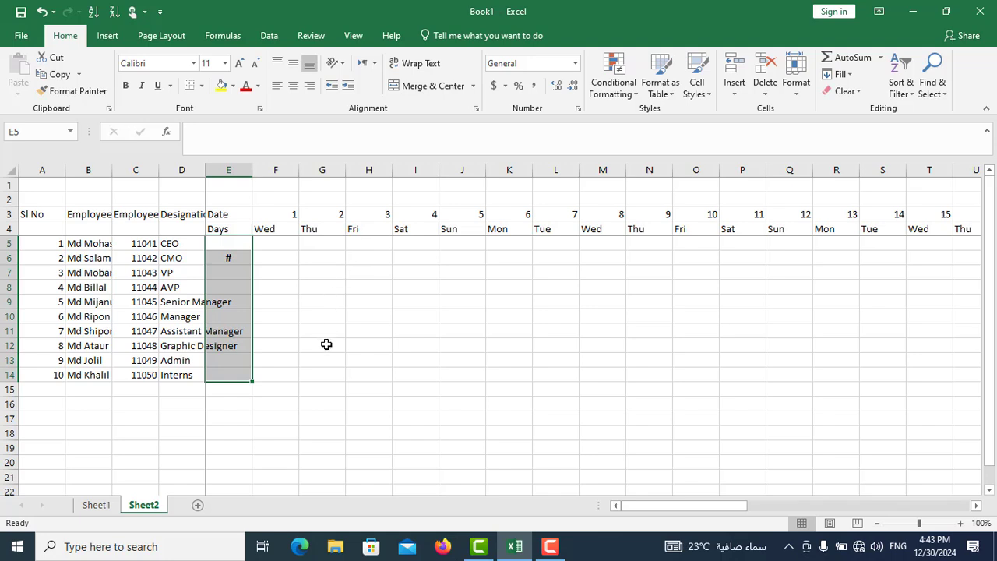
click(451, 88)
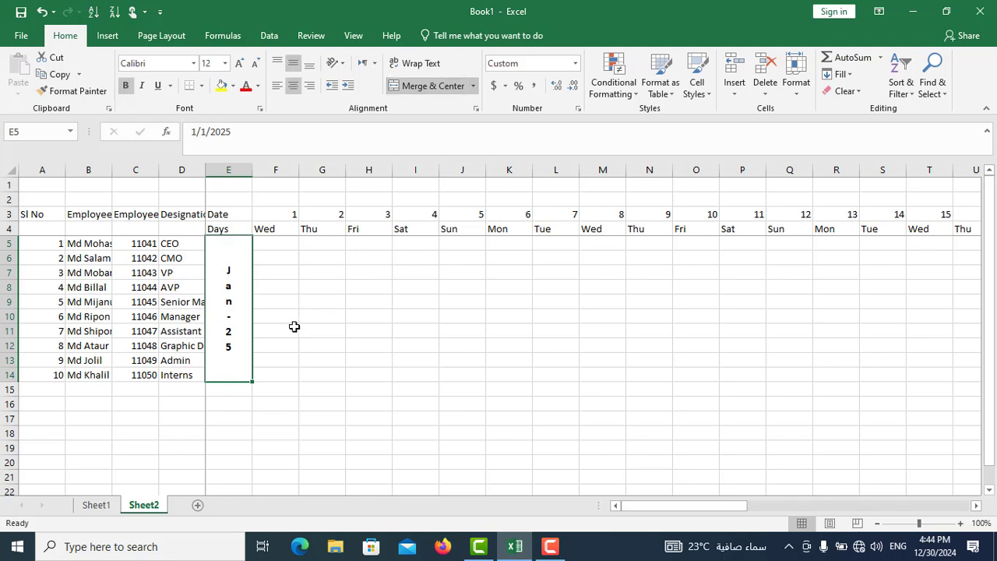
click(278, 243)
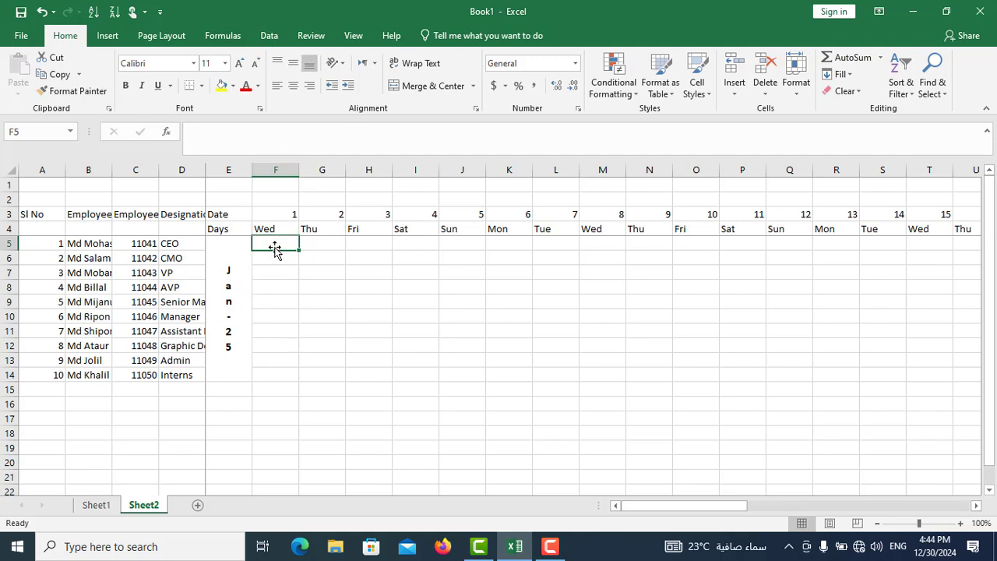
- Enter p in F5 and fill it down to row 14 and across to column AJ, covering all employees and 31 days
text(p)
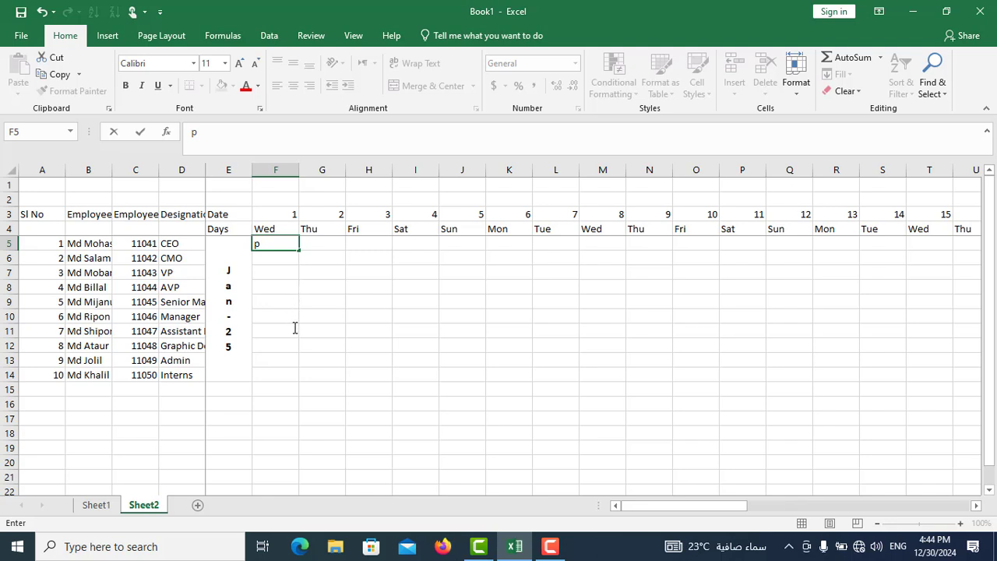
click(301, 250)
drag(299, 250, 304, 383)
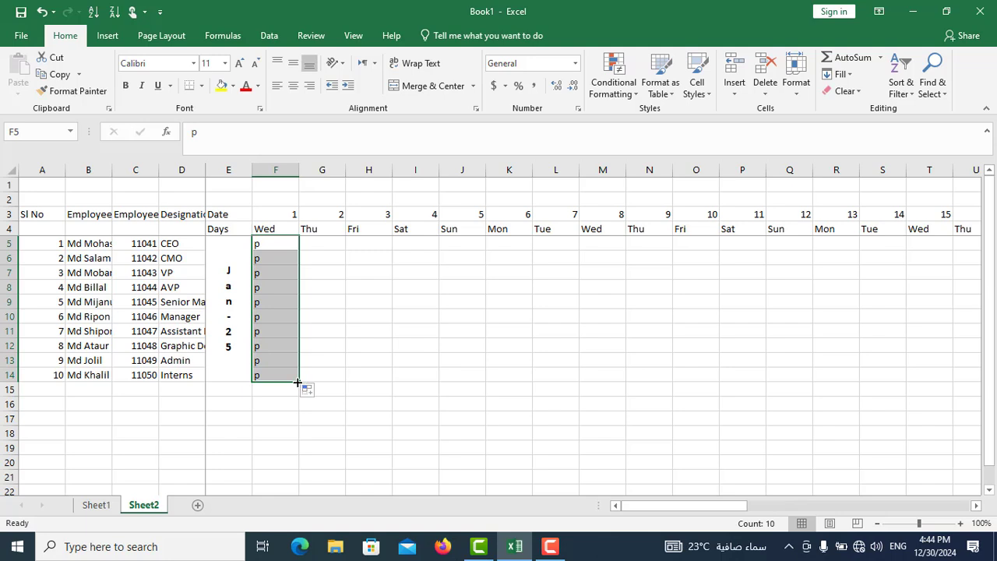
drag(300, 381, 452, 356)
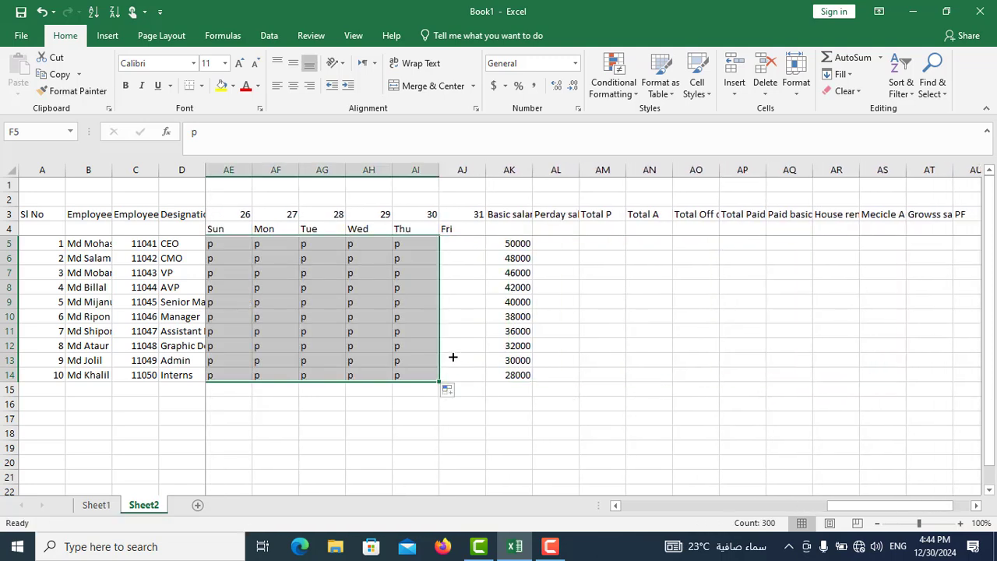
drag(846, 506, 766, 522)
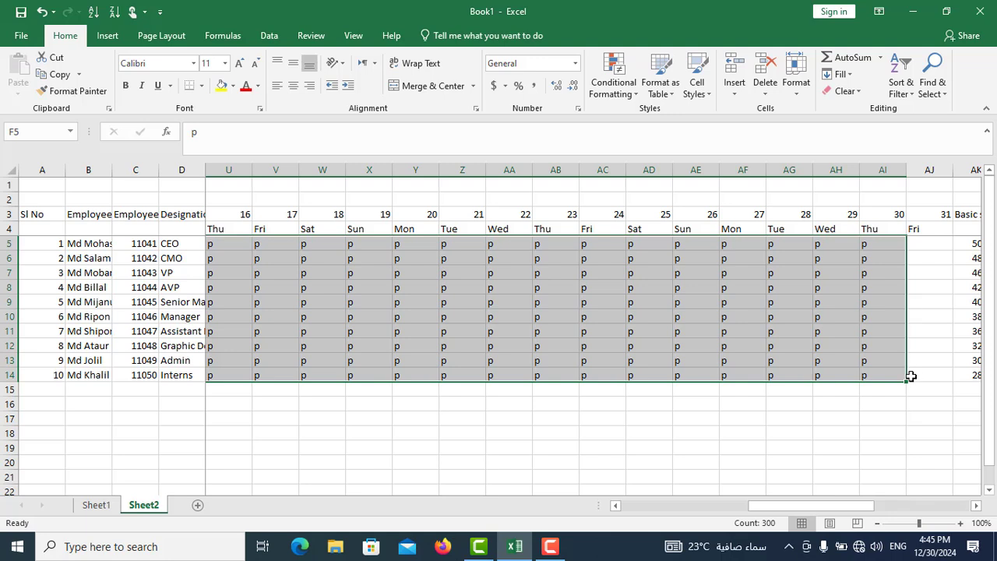
drag(907, 382, 940, 383)
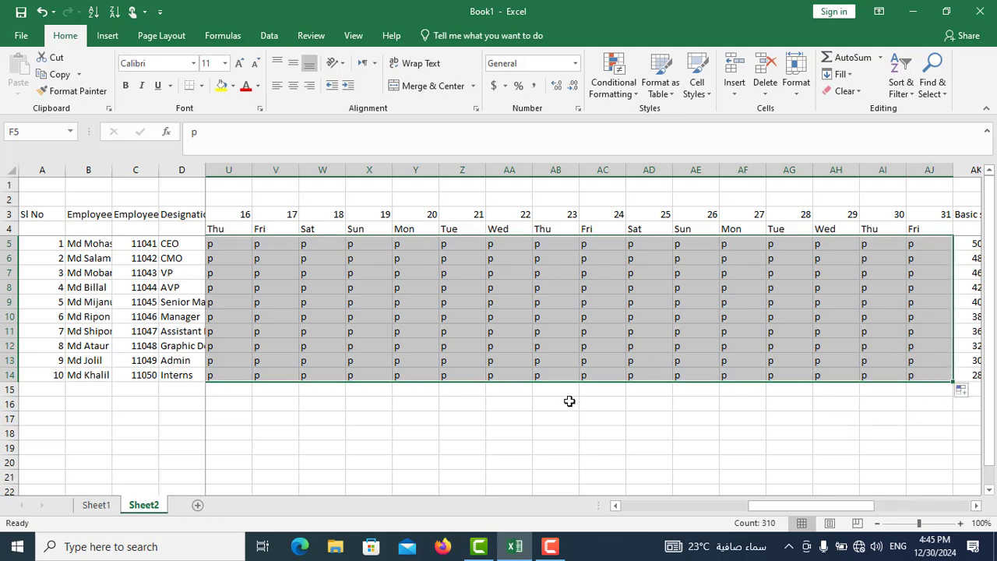
- Clear the attendance marks in rows 5 to 14 for Fridays 31, 24 and 17 and fill those cells yellow
drag(932, 245, 932, 369)
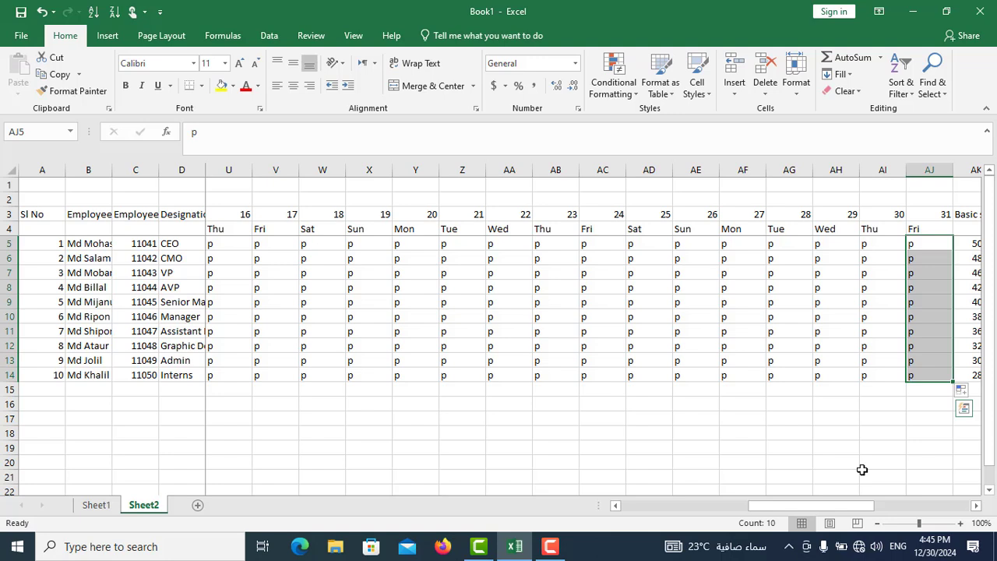
key(Delete)
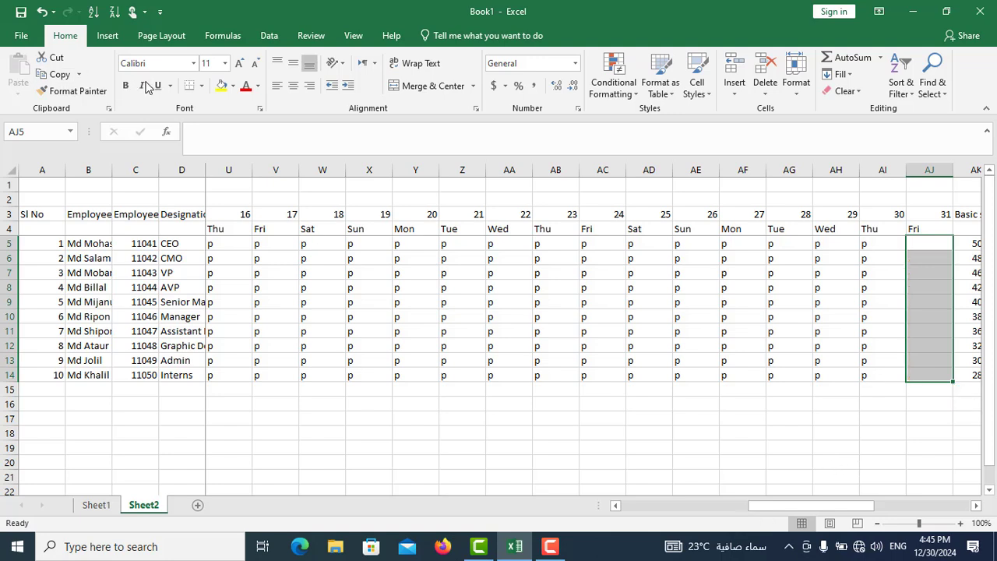
click(222, 88)
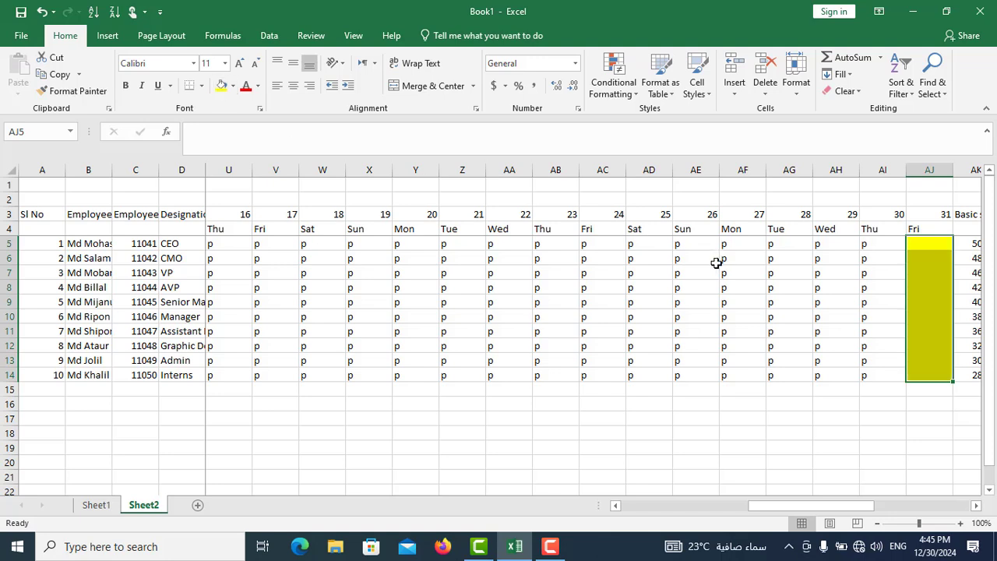
drag(595, 245, 593, 376)
key(Delete)
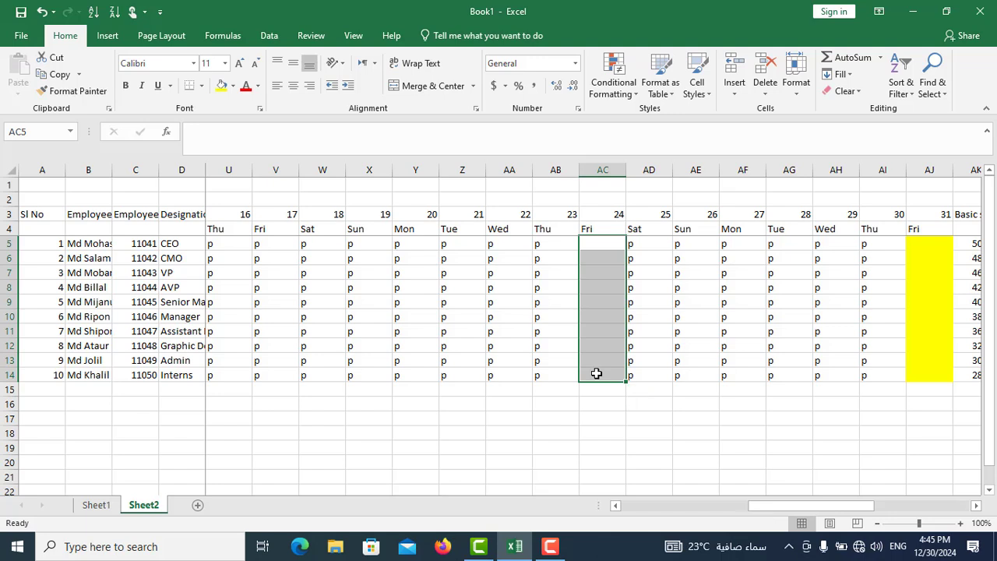
click(222, 86)
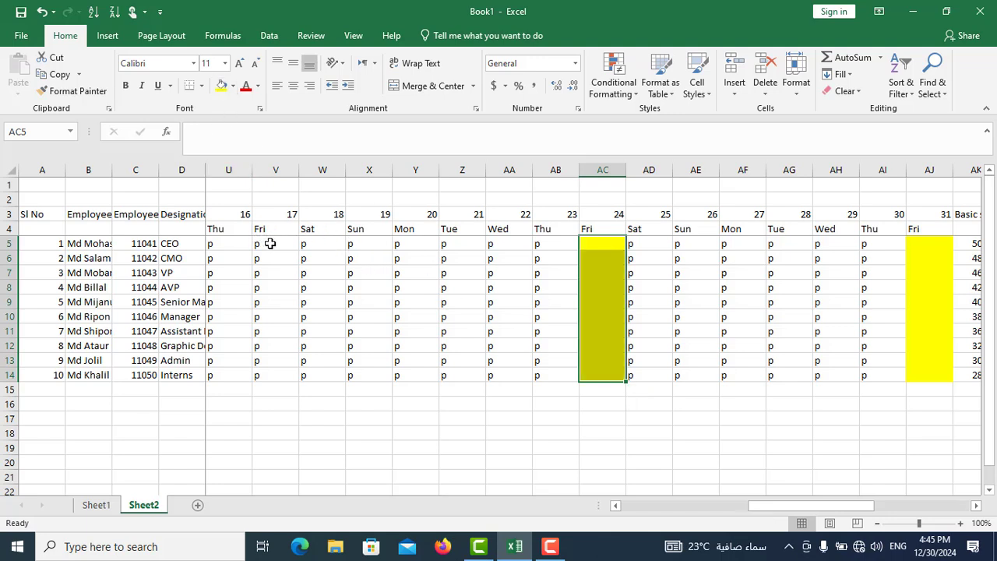
drag(269, 247, 265, 377)
key(Delete)
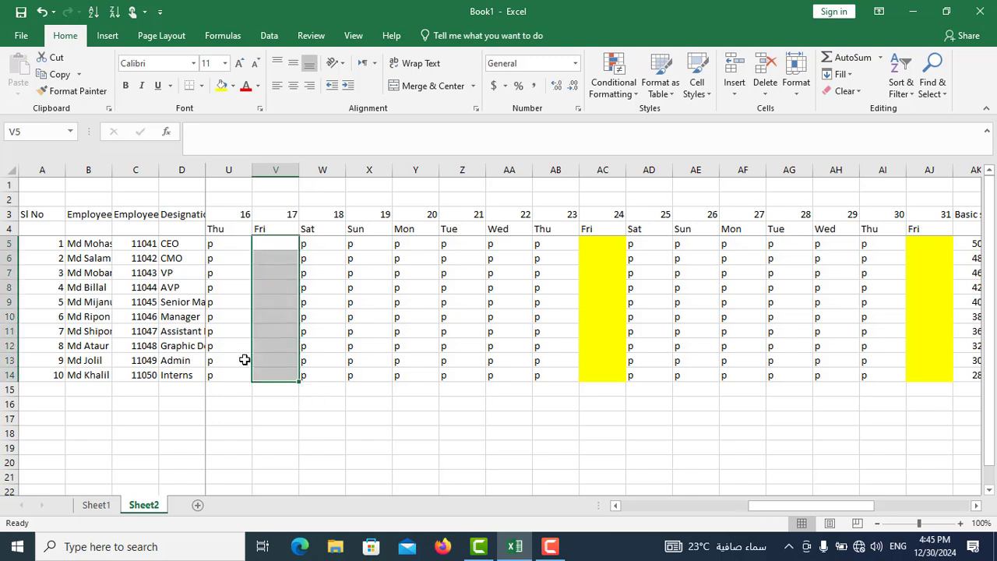
click(219, 88)
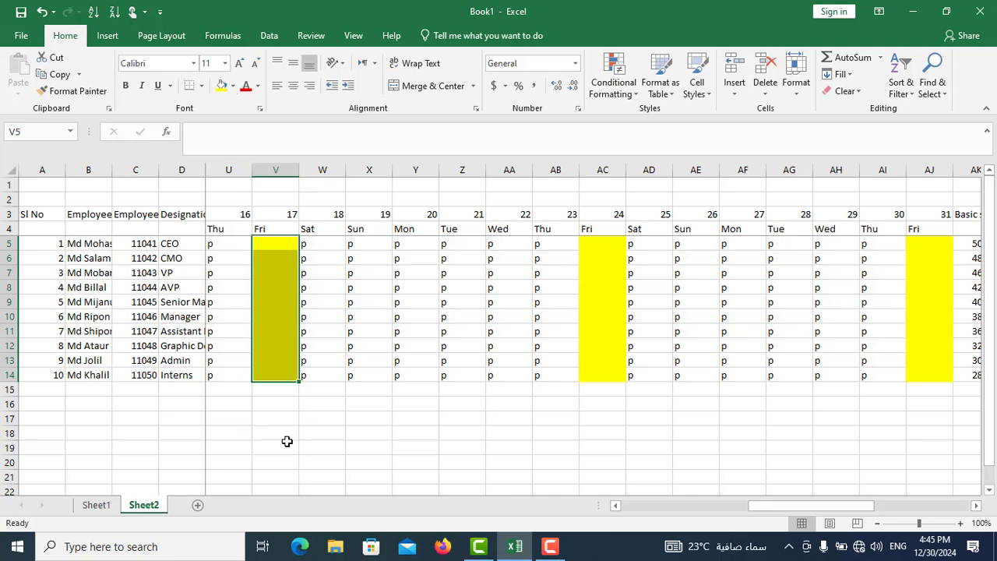
- Clear the attendance marks for Friday 10 in O5:O14 and fill the cells yellow
click(616, 505)
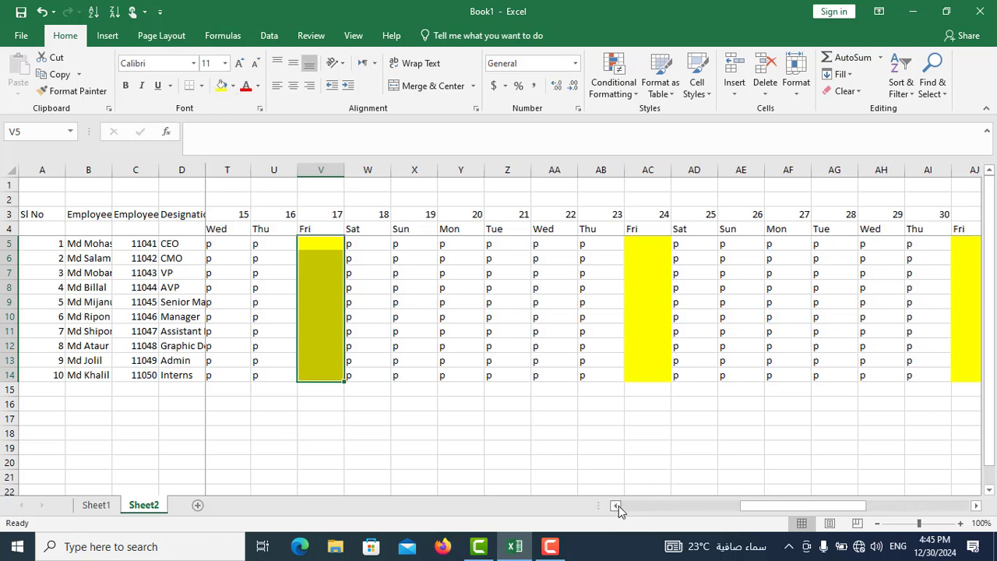
click(616, 506)
click(617, 506)
click(617, 506)
click(616, 506)
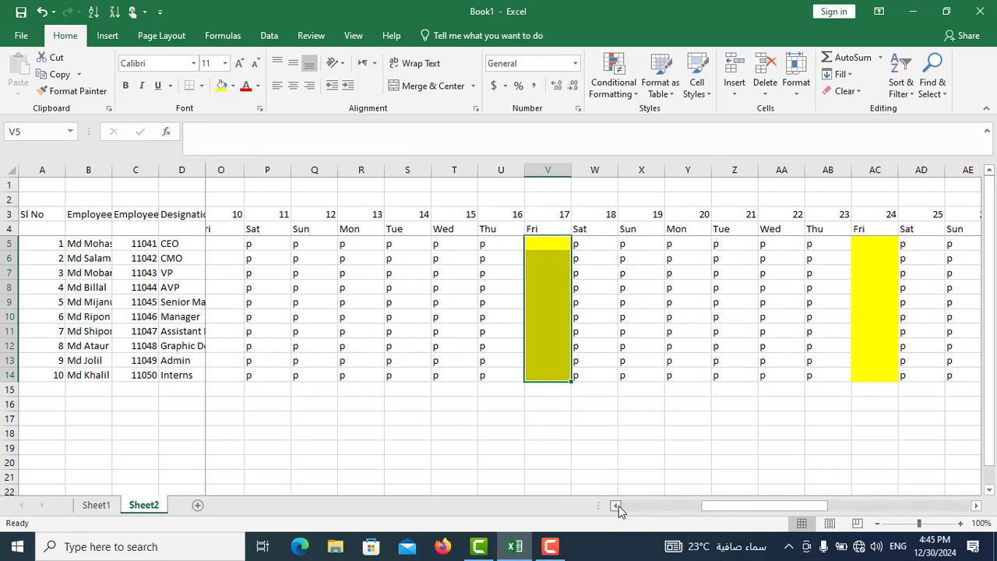
click(616, 506)
click(616, 506)
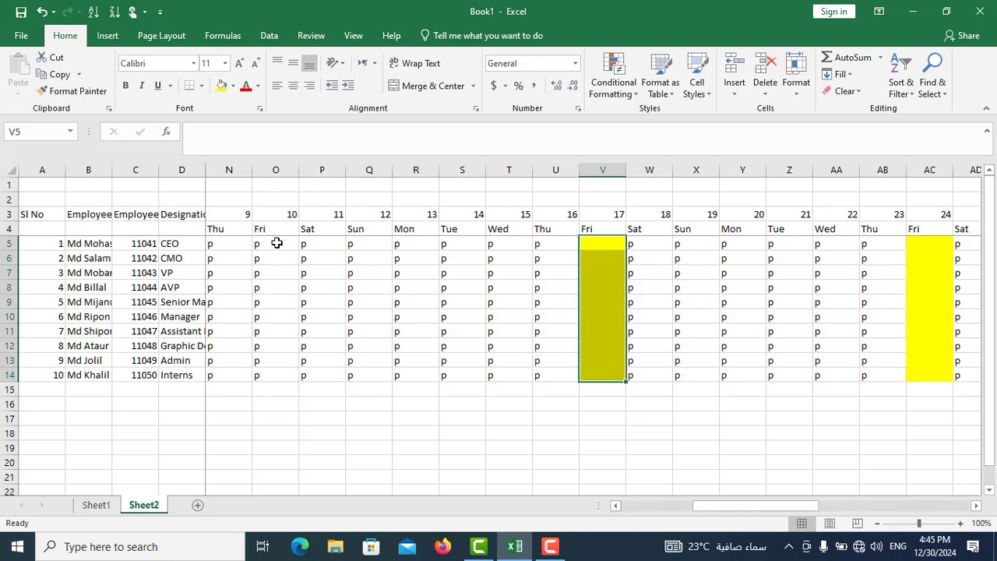
drag(268, 243, 271, 374)
key(Delete)
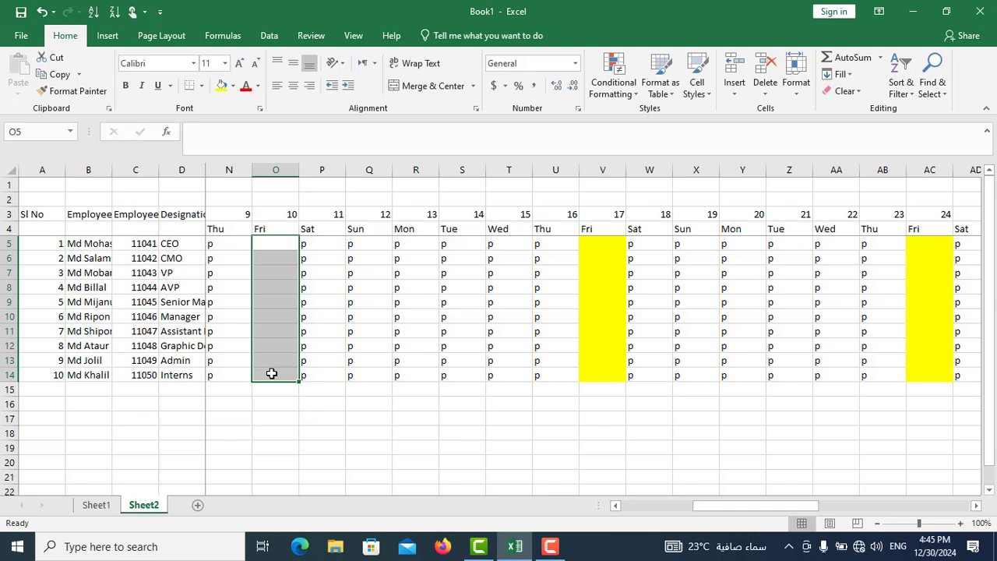
click(221, 86)
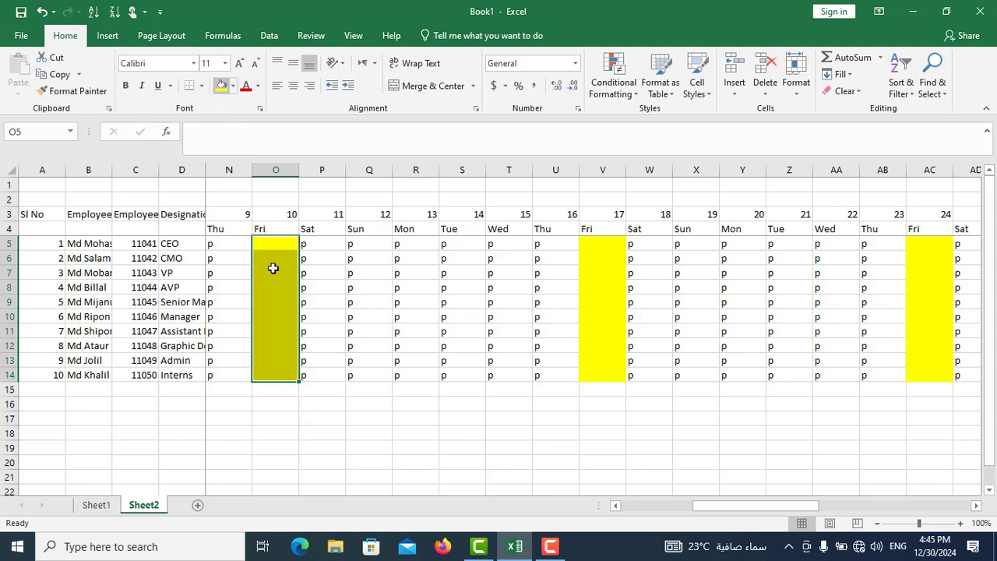
- Clear the attendance marks for Friday 3 in H5:H14 and fill the cells yellow
click(615, 506)
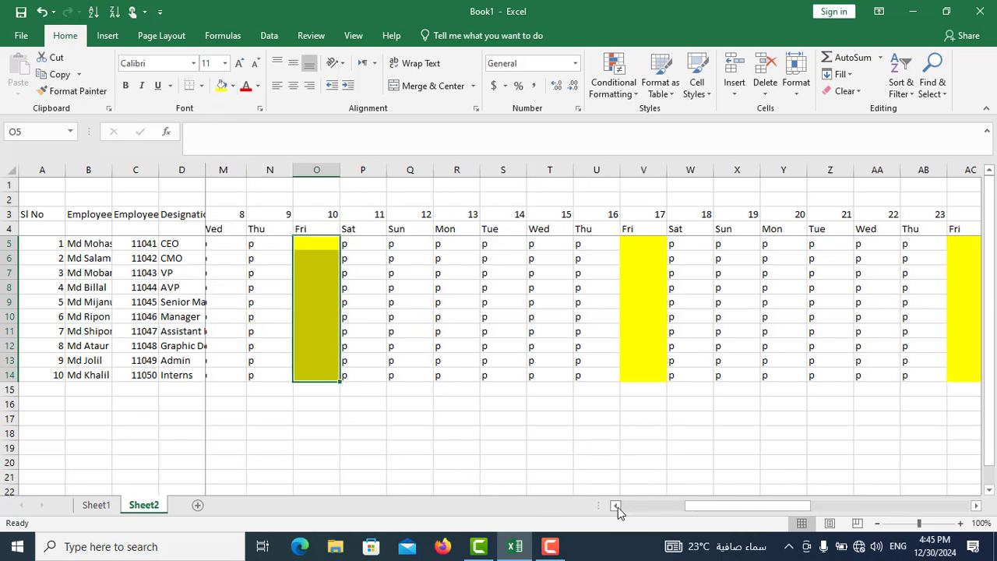
click(615, 505)
click(615, 505)
click(615, 505)
click(616, 505)
click(616, 506)
click(615, 506)
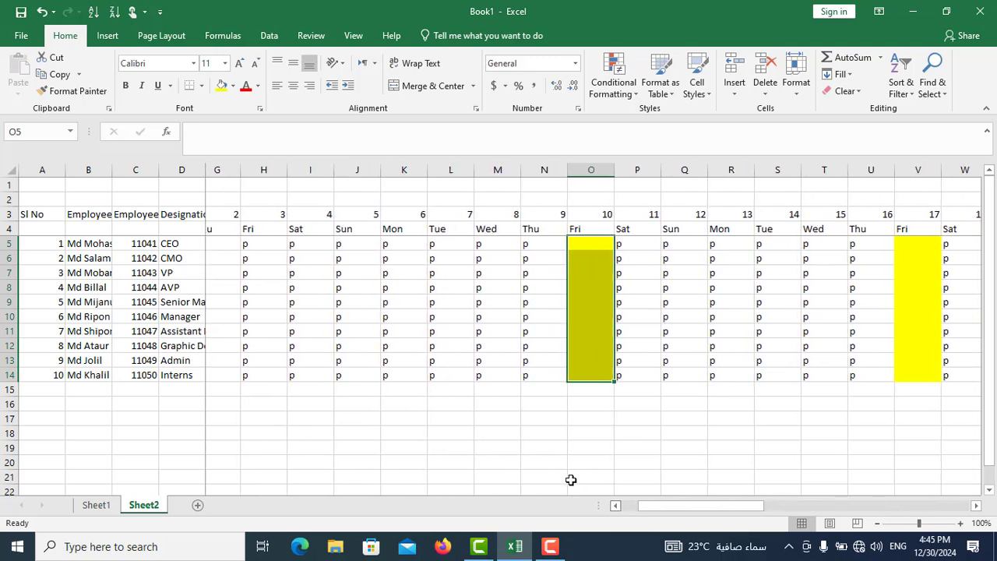
drag(266, 244, 267, 374)
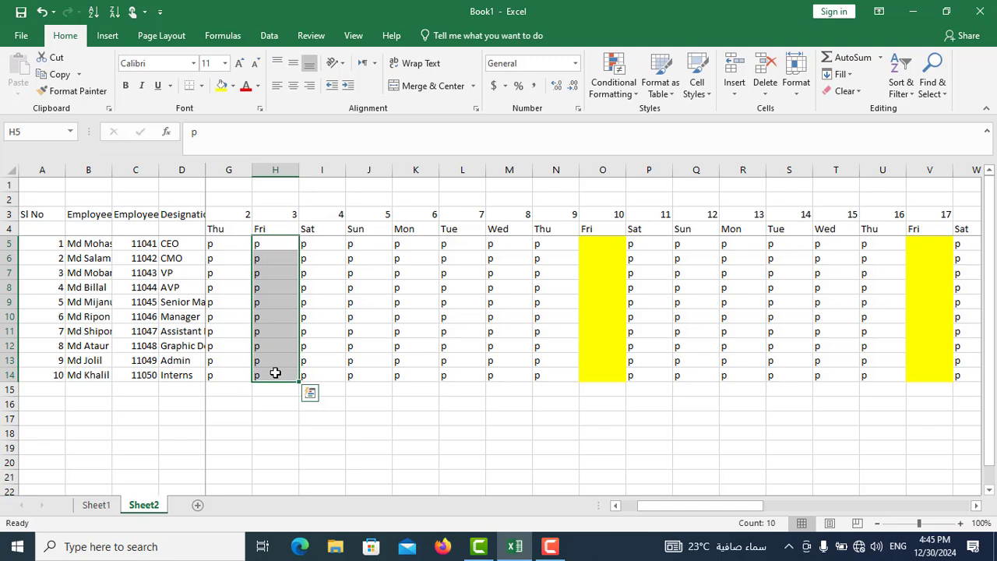
key(Delete)
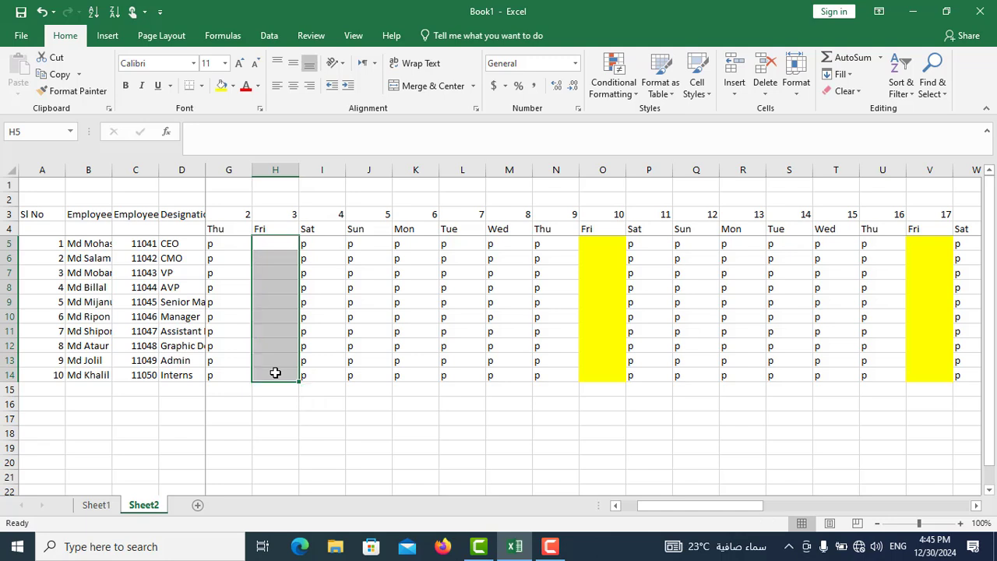
click(222, 86)
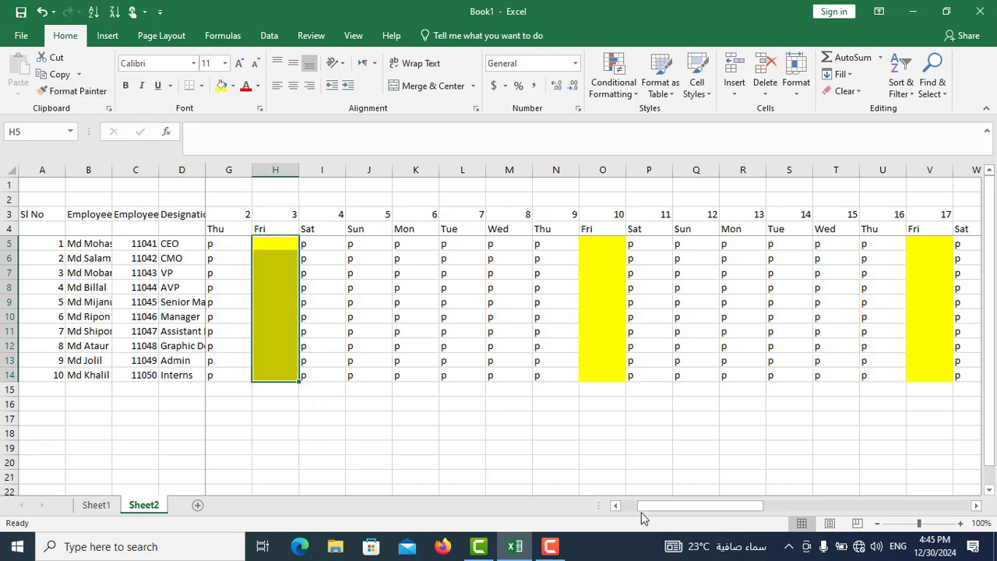
- Mark the CEO absent with a on days 1, 8 and 15 in cells F5, M5 and T5
drag(642, 506, 621, 521)
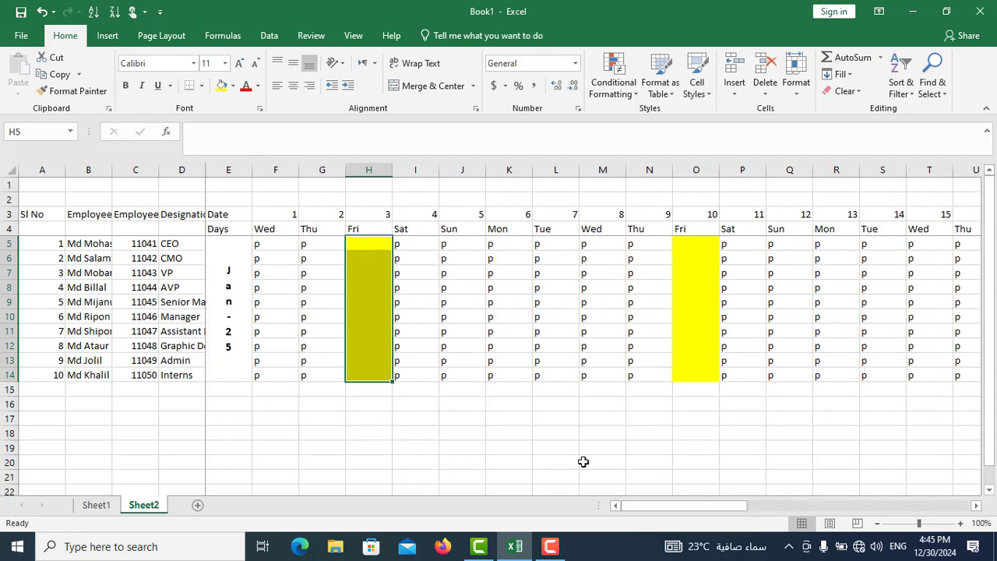
click(271, 247)
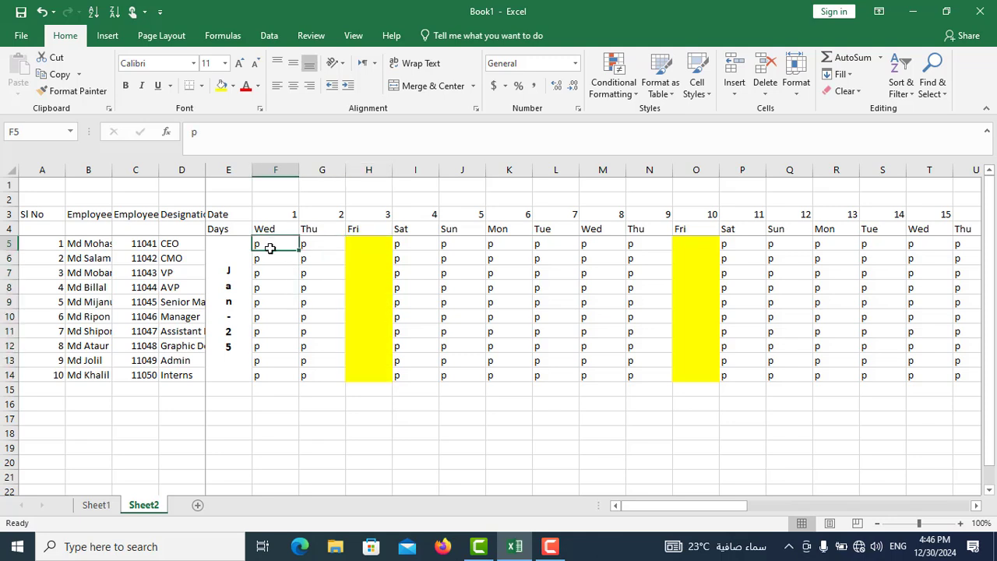
text(a)
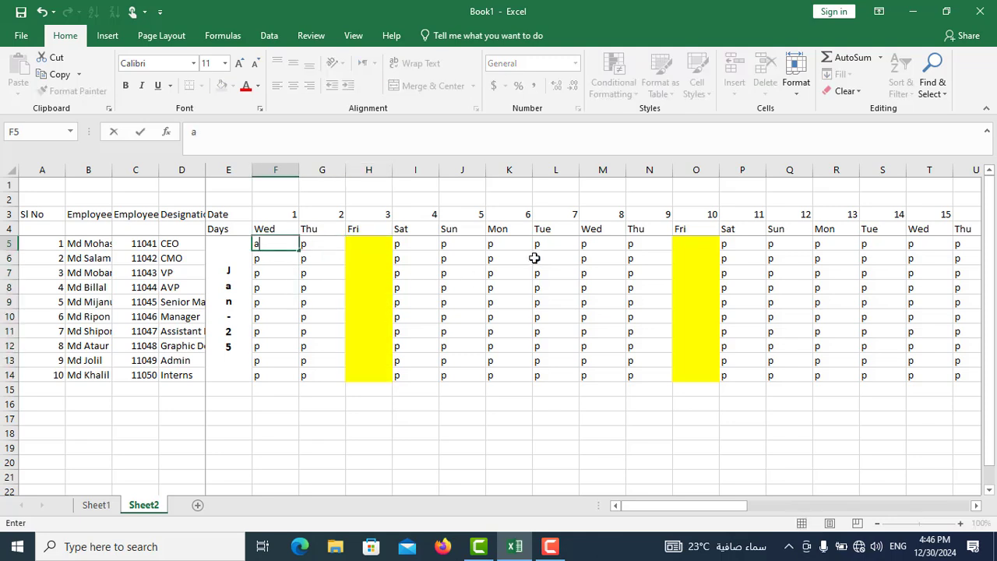
click(599, 246)
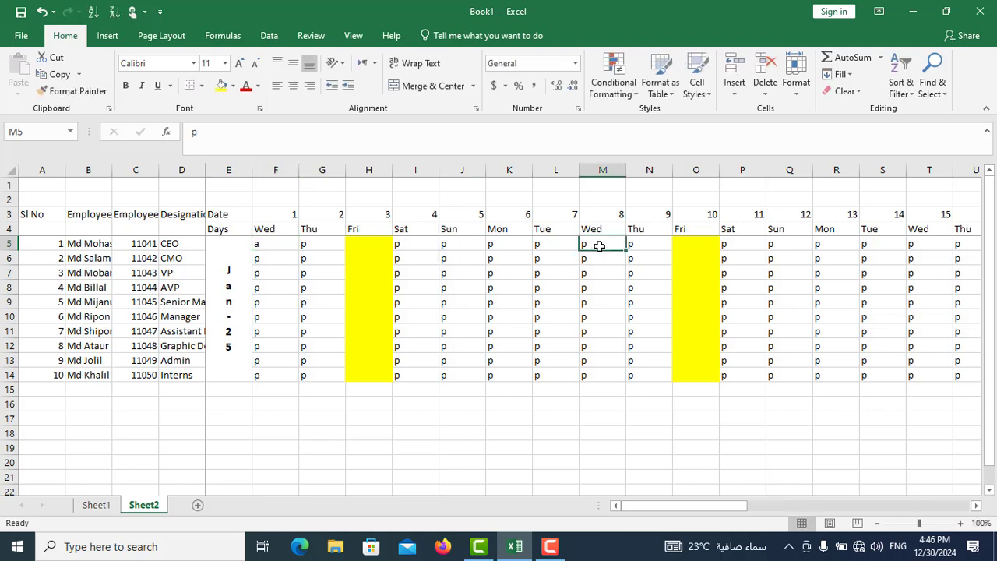
text(a)
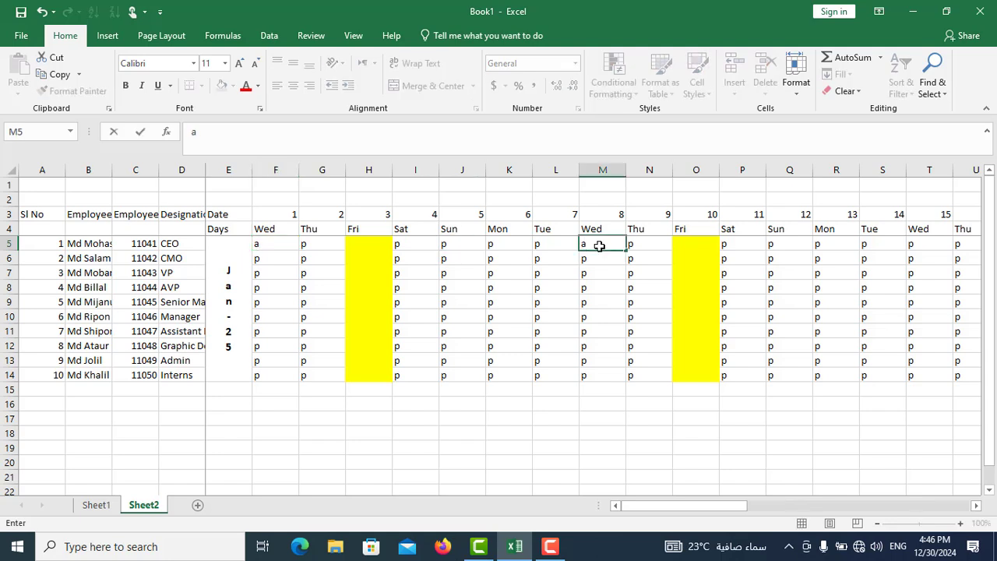
click(928, 248)
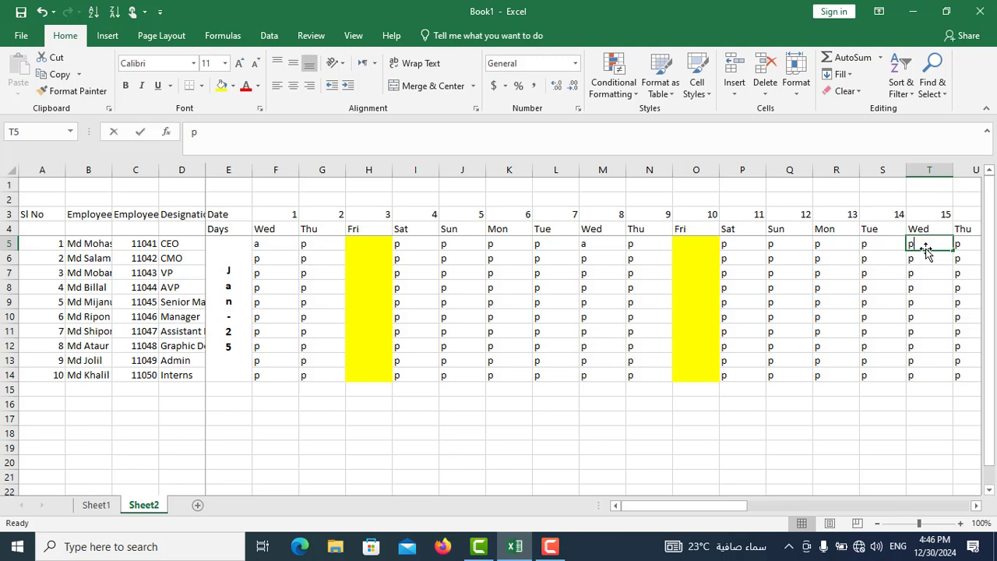
text(a)
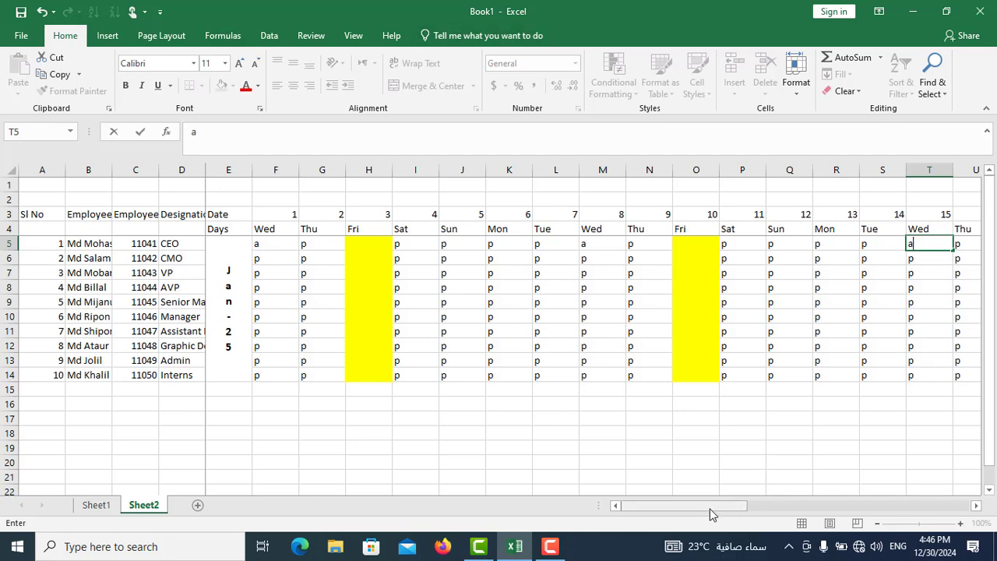
- Enter a as the absence mark for the Manager on day 5 (J10), Admin on day 7 (L13) and AVP on day 9 (N8)
drag(710, 513, 690, 543)
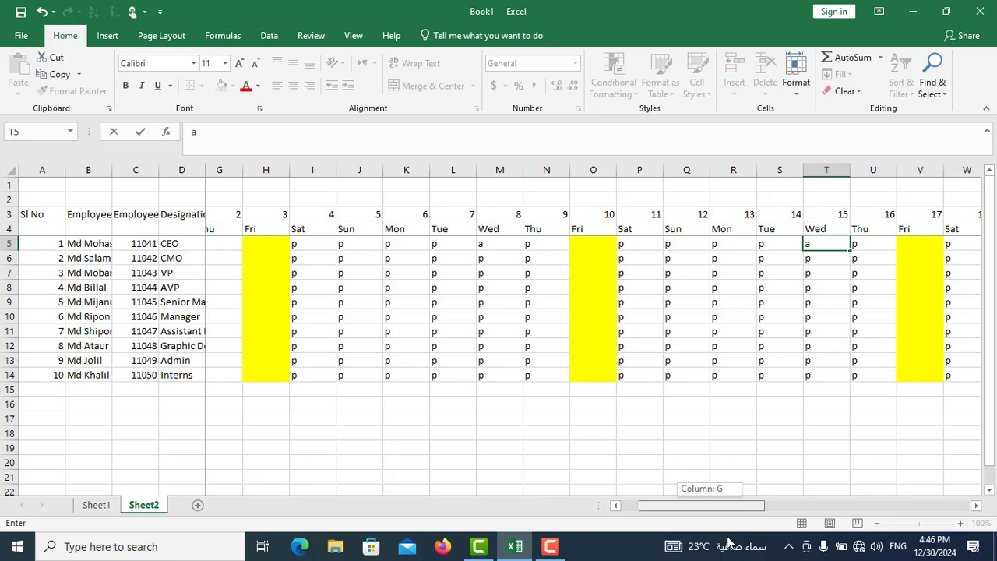
click(354, 316)
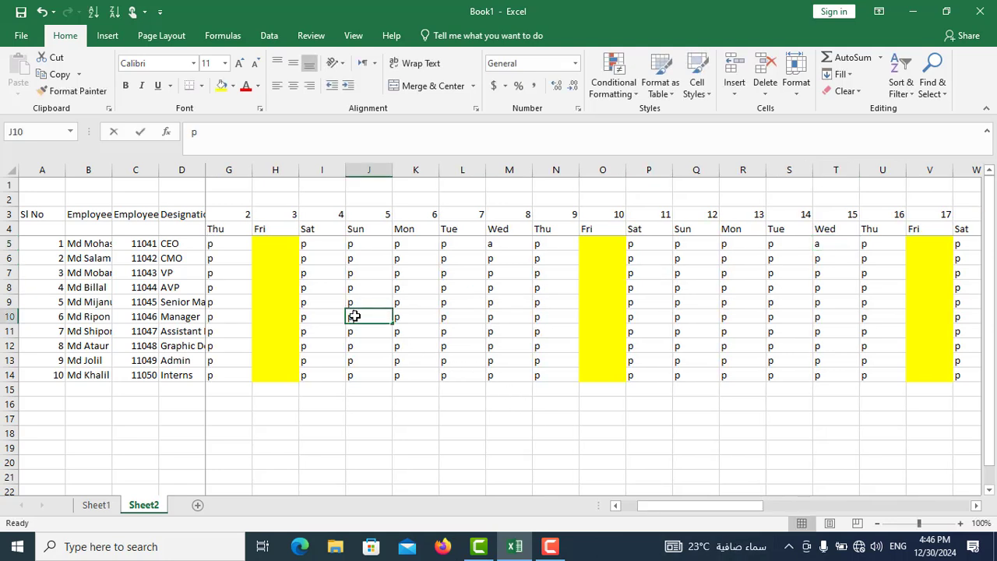
text(a)
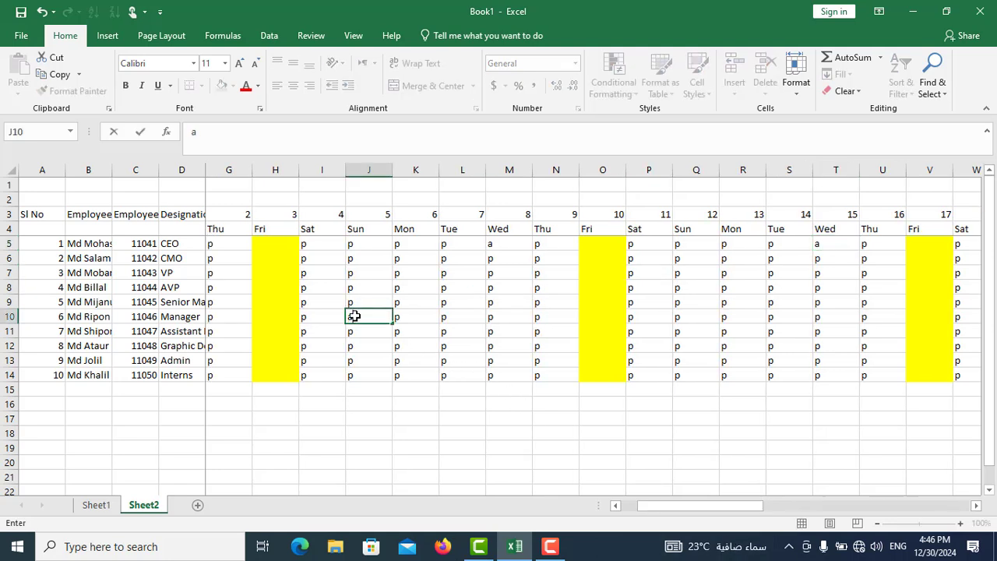
click(448, 362)
text(a)
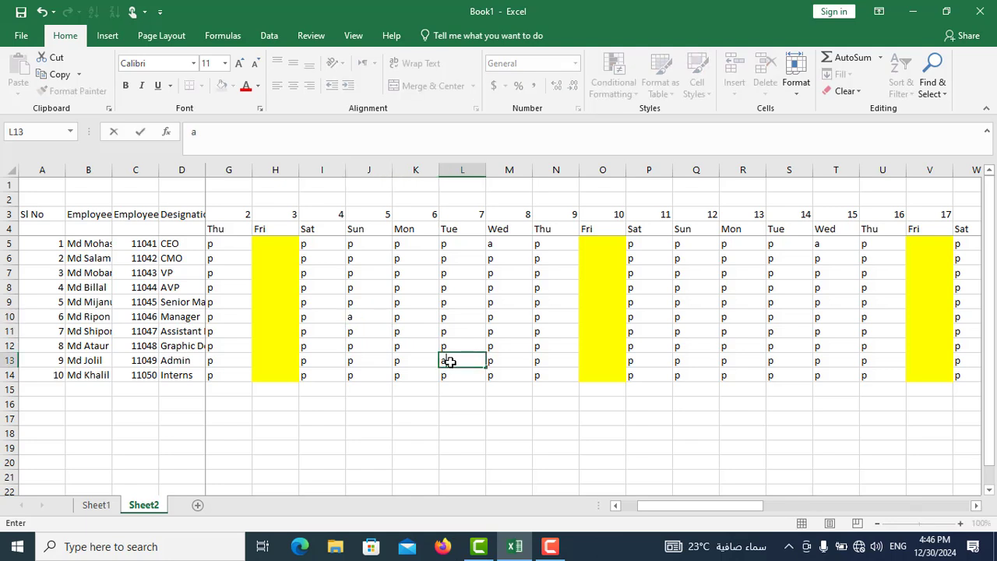
click(541, 291)
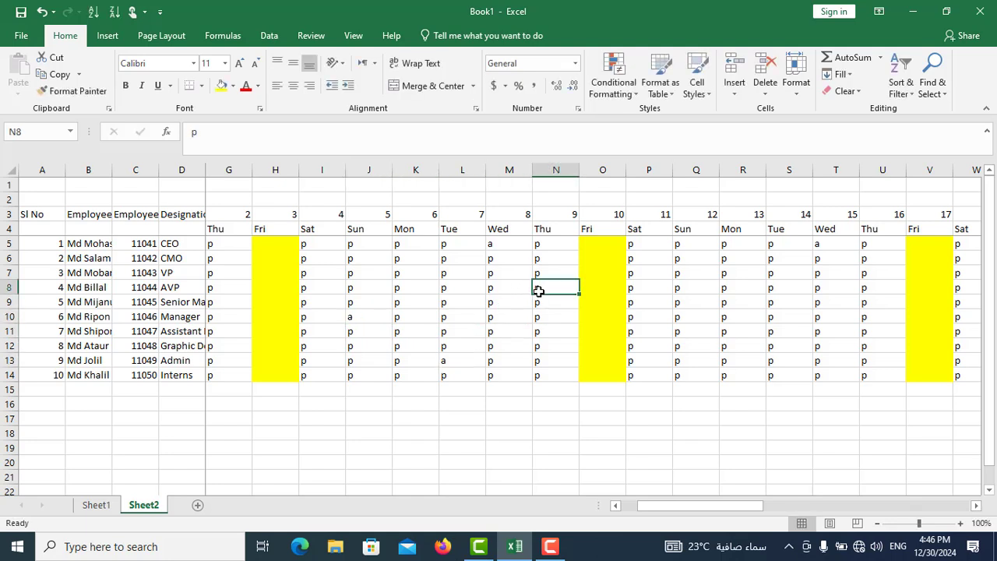
text(a)
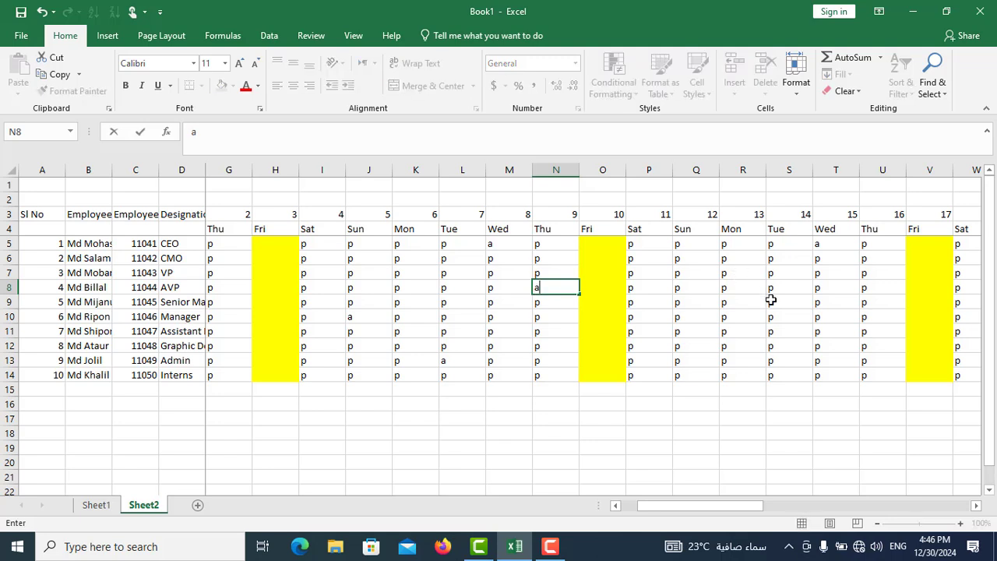
- Mark absences with a in S10 for the Manager on day 14, Q9 on day 12 and N13 for Admin on day 9
click(776, 319)
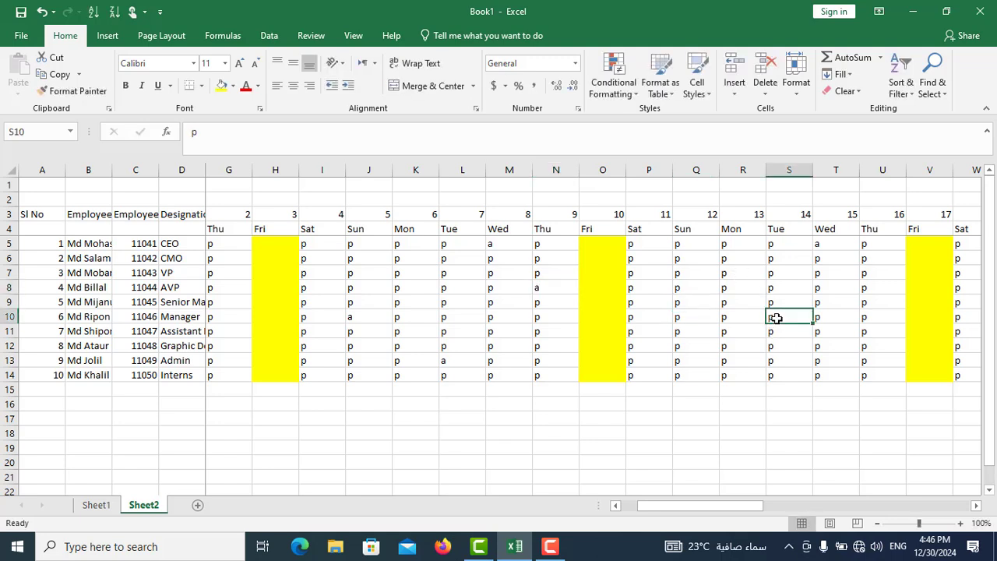
text(a)
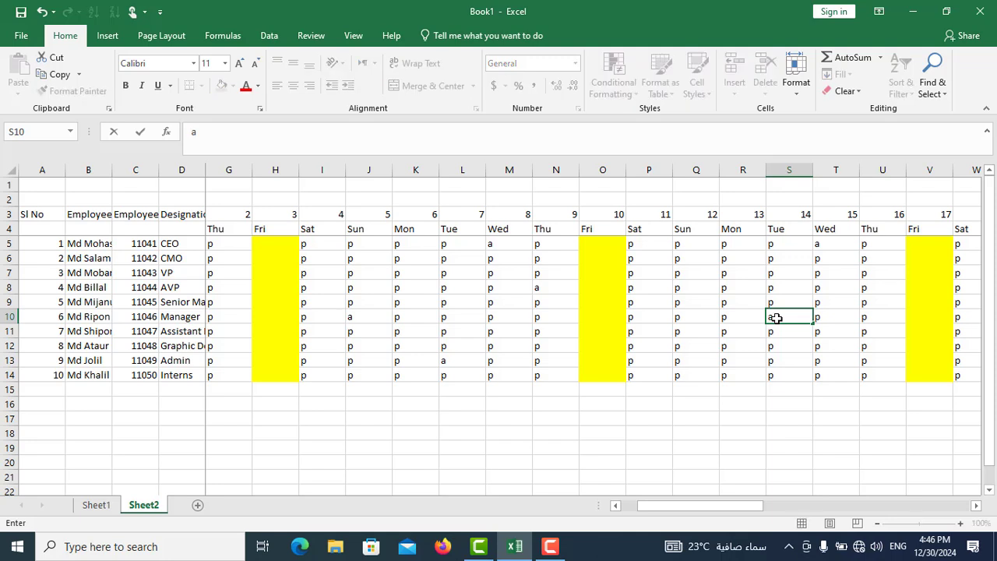
click(680, 308)
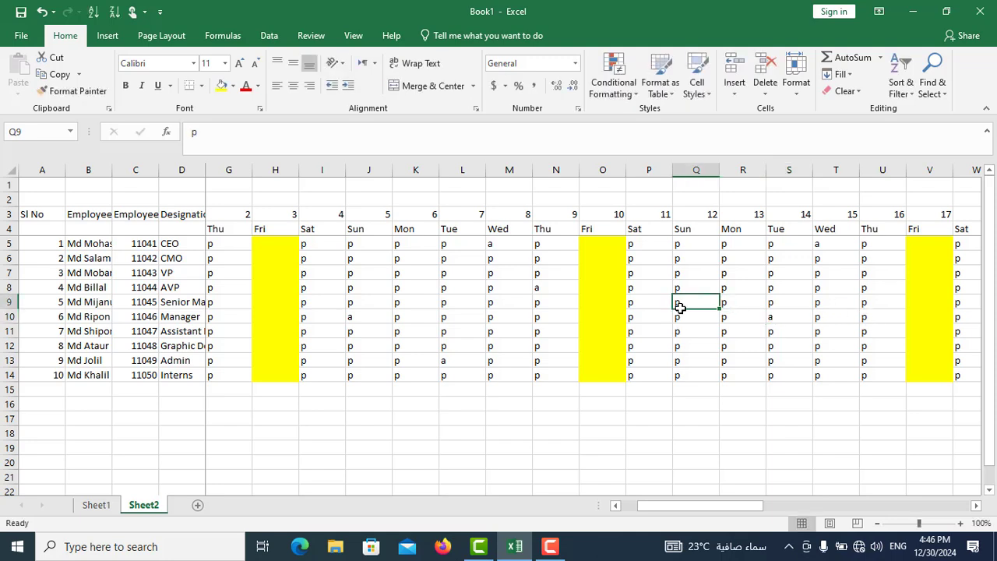
text(a)
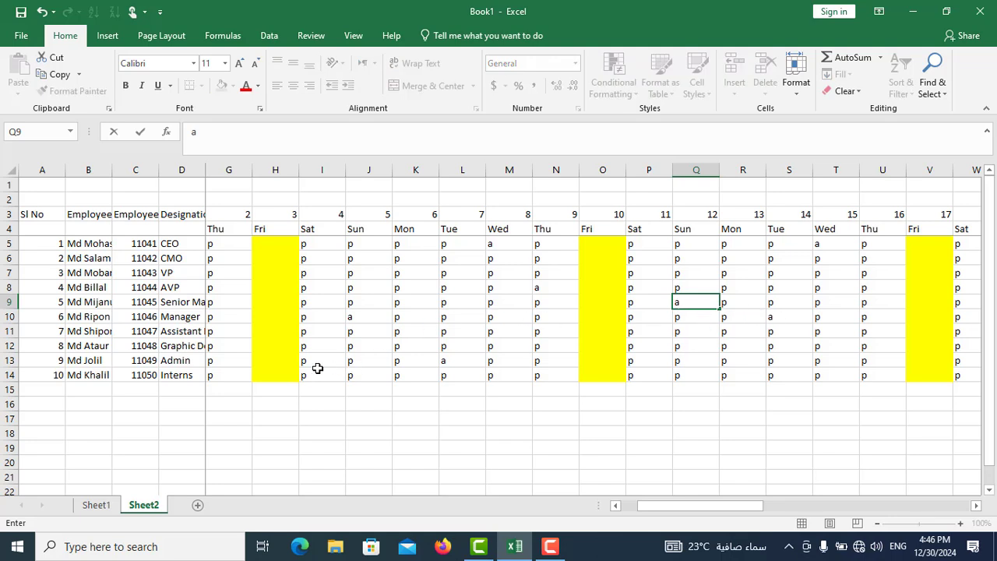
click(542, 363)
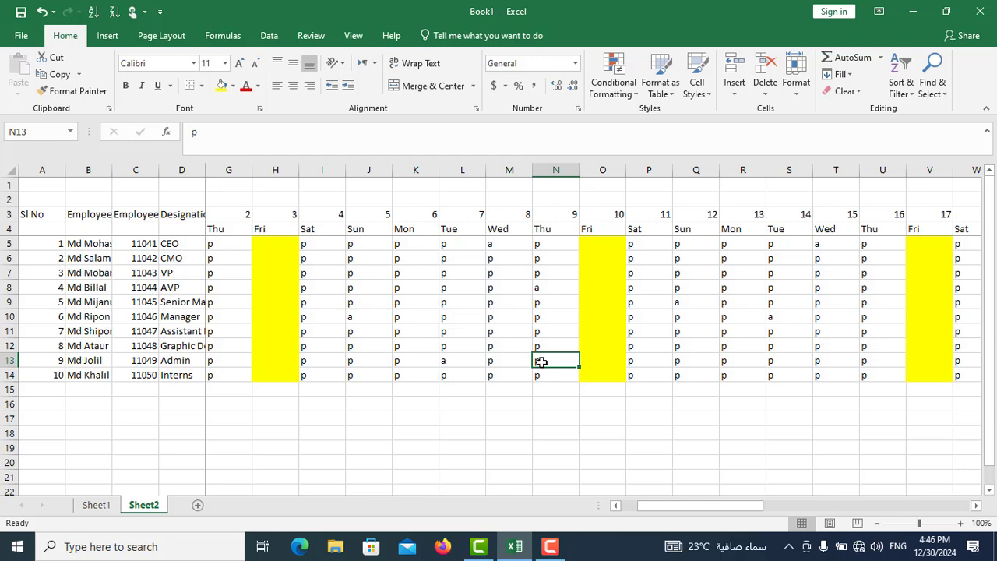
text(a)
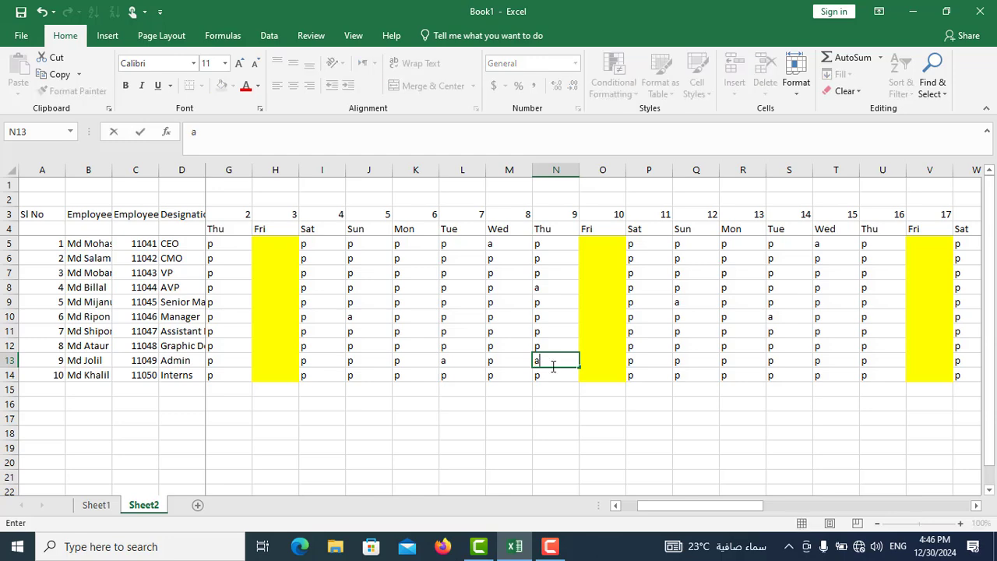
drag(707, 509, 628, 505)
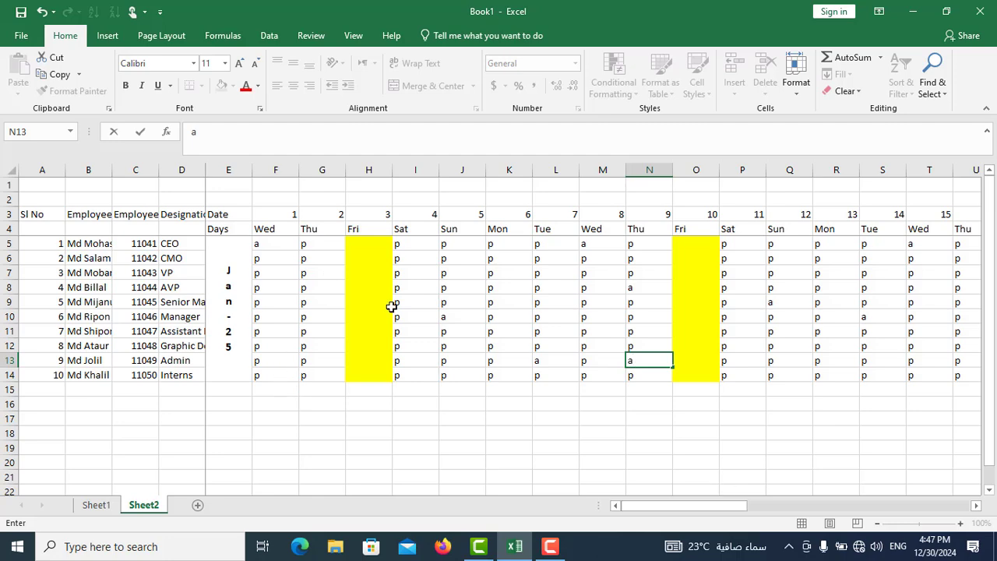
- Merge and center rows 3 and 4 separately in columns AK to AN for the Basic salary, Perday salary, Total P and Total A headers
drag(706, 511, 927, 511)
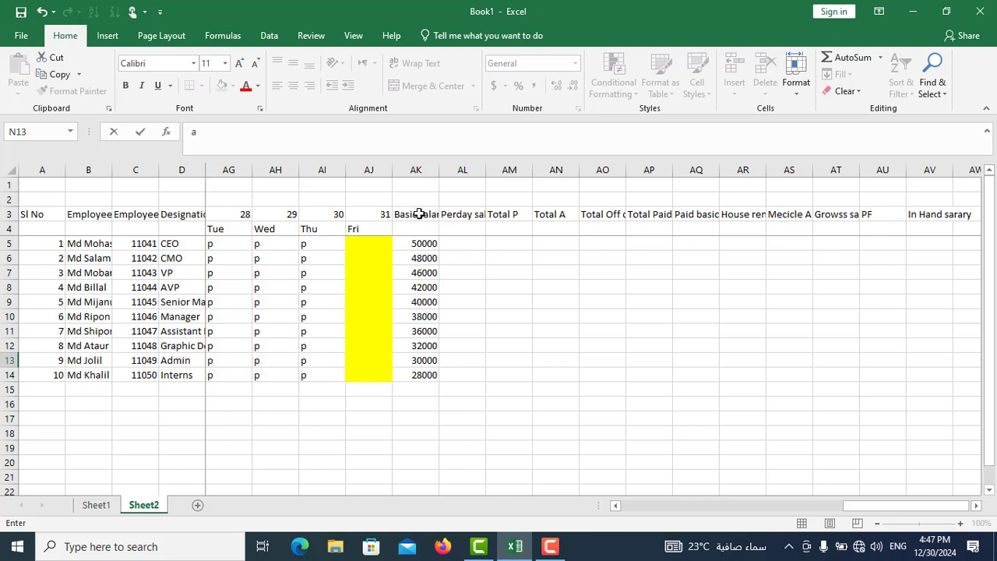
drag(420, 214, 415, 226)
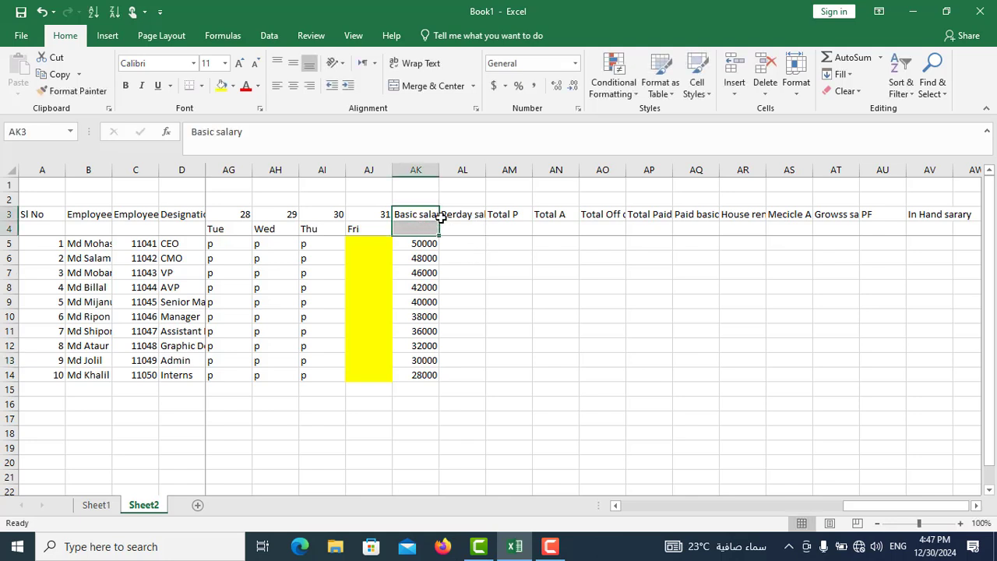
click(419, 86)
click(464, 213)
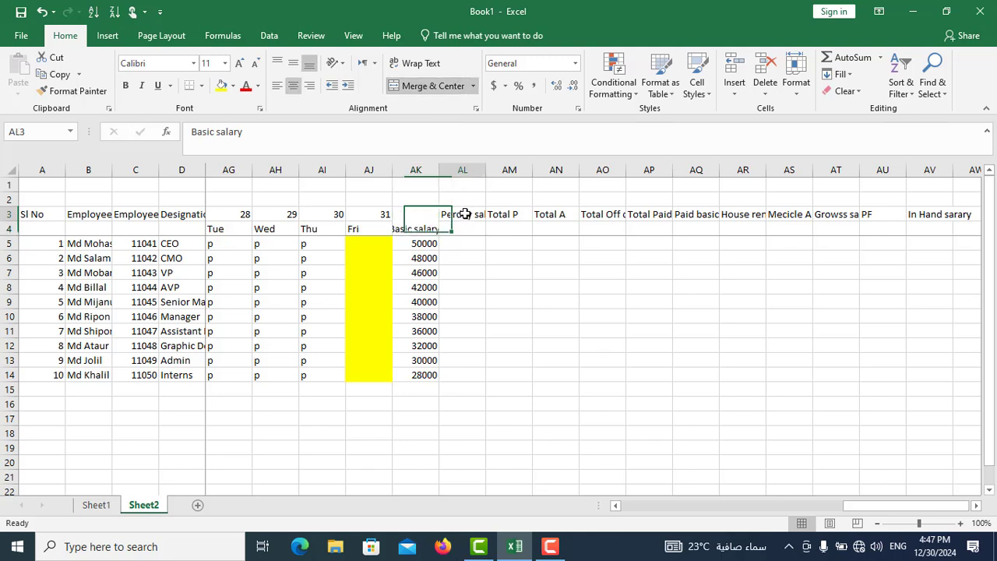
drag(464, 214, 554, 226)
click(423, 86)
click(428, 88)
click(557, 218)
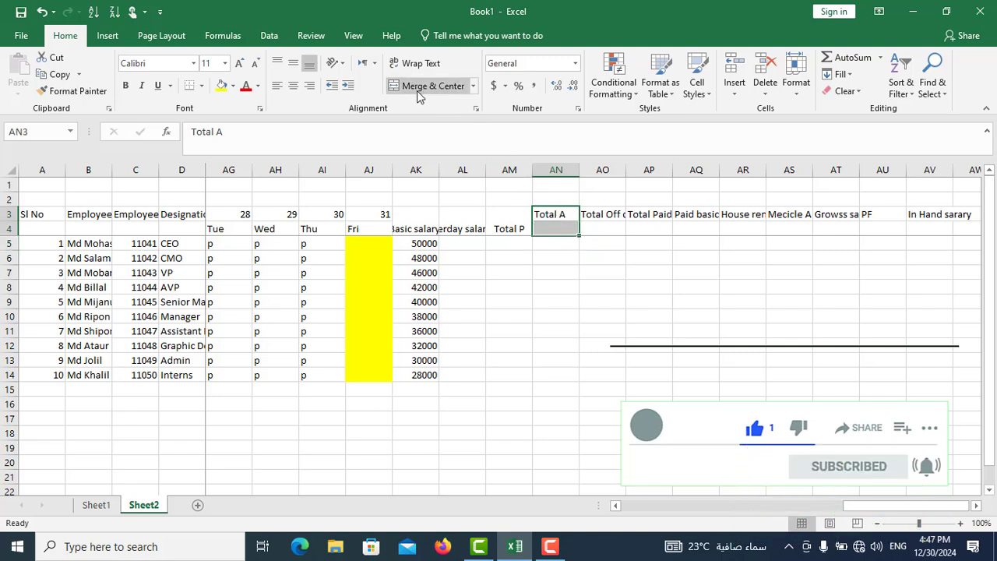
click(417, 95)
- Merge and center the Total Off day, Total Paid day and Paid basic headers over rows 3 and 4, each in its own column AO to AQ
click(609, 219)
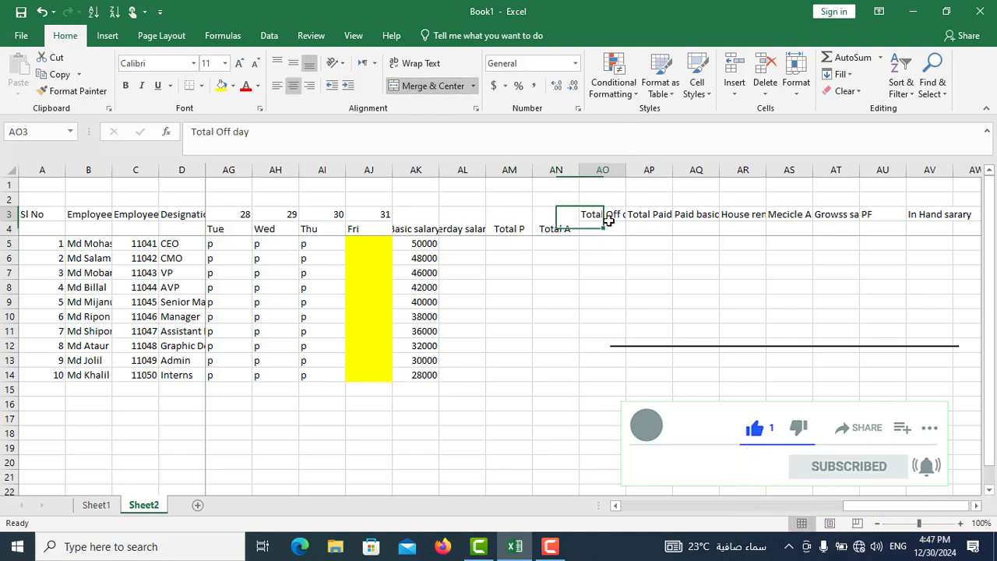
drag(608, 219, 607, 226)
click(423, 86)
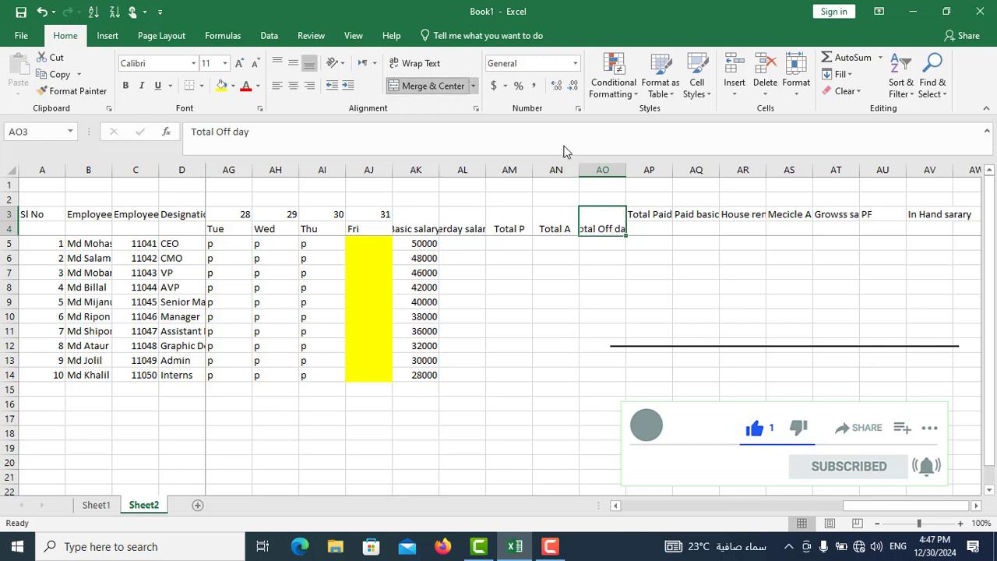
drag(656, 215, 654, 230)
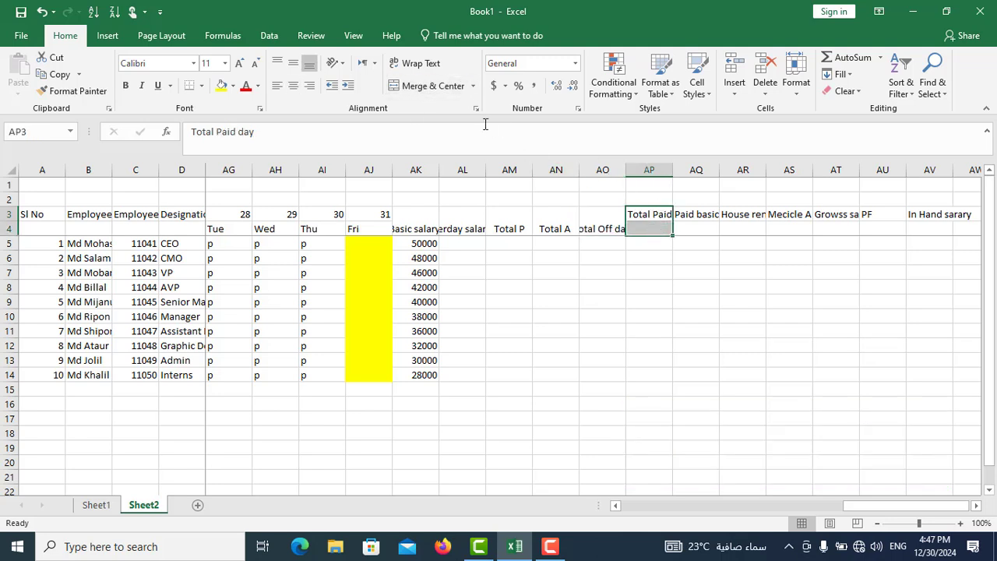
click(433, 85)
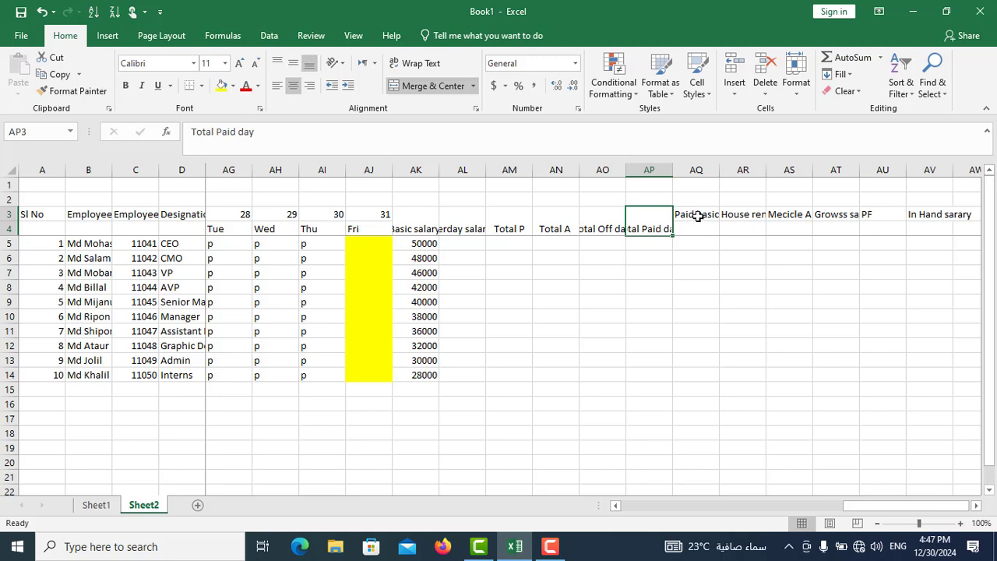
drag(698, 215, 692, 227)
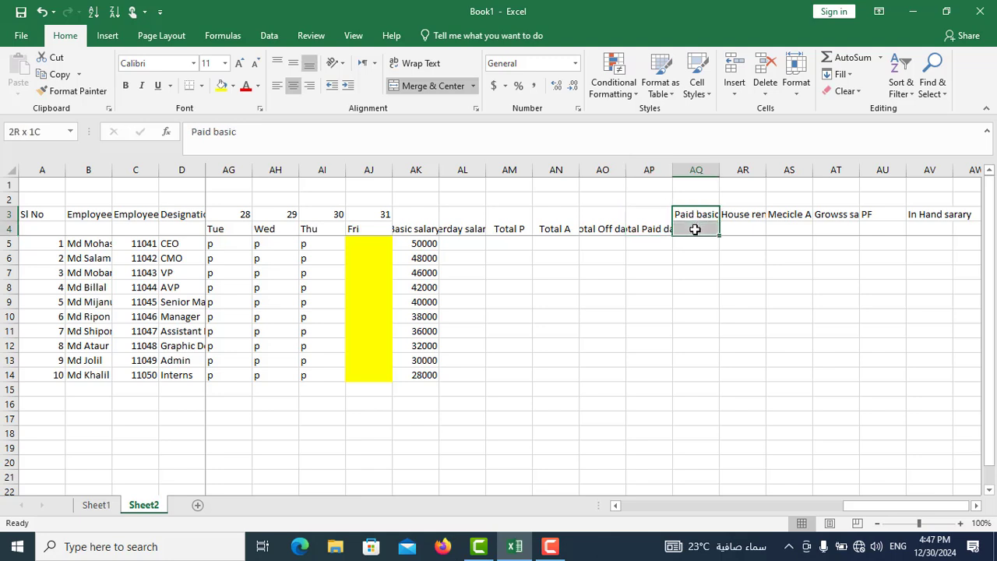
click(436, 86)
- Merge and center each header from House rent to In Hand sarary over rows 3 and 4, column by column from AR to AV
drag(744, 215, 787, 229)
click(436, 86)
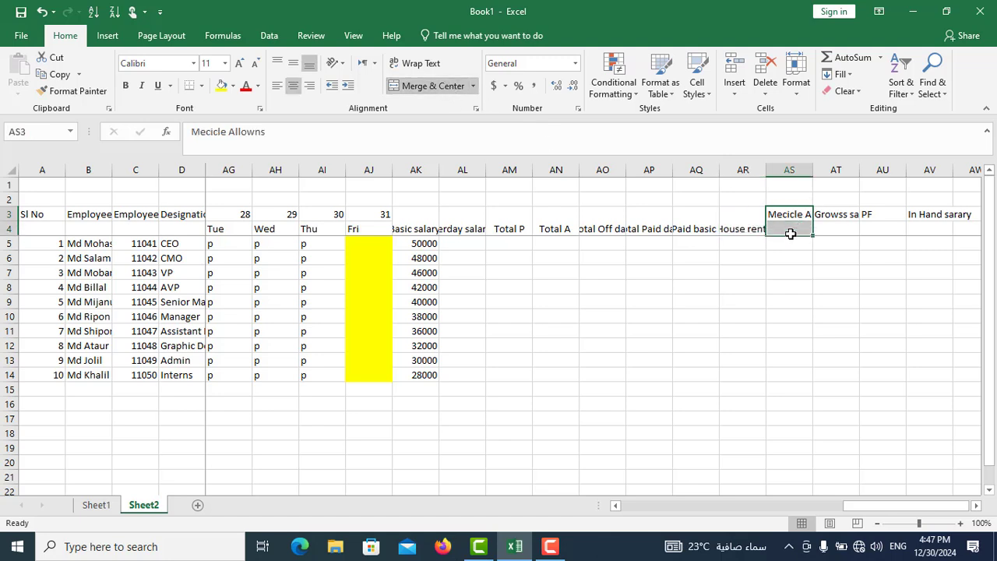
click(431, 86)
drag(840, 218, 829, 224)
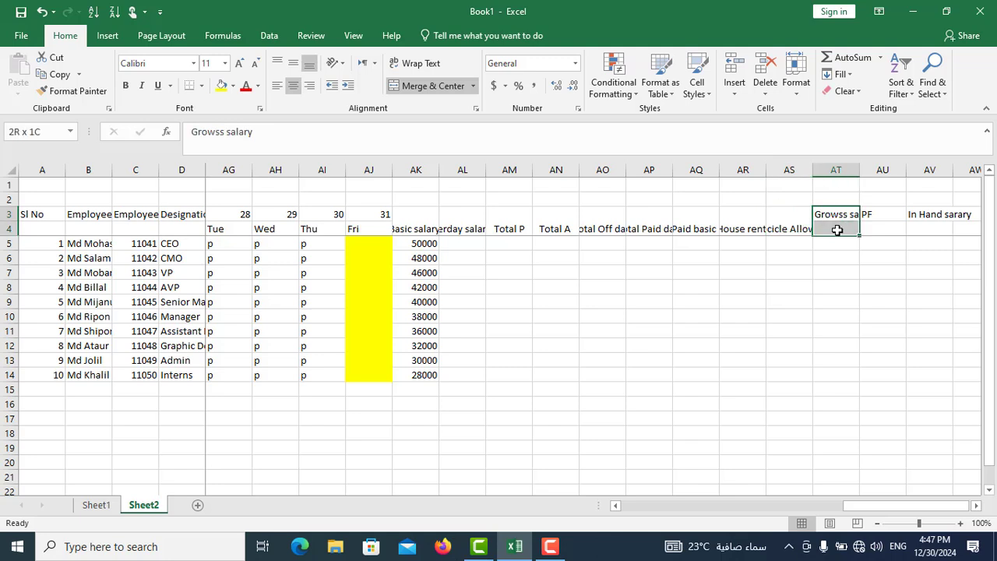
click(436, 86)
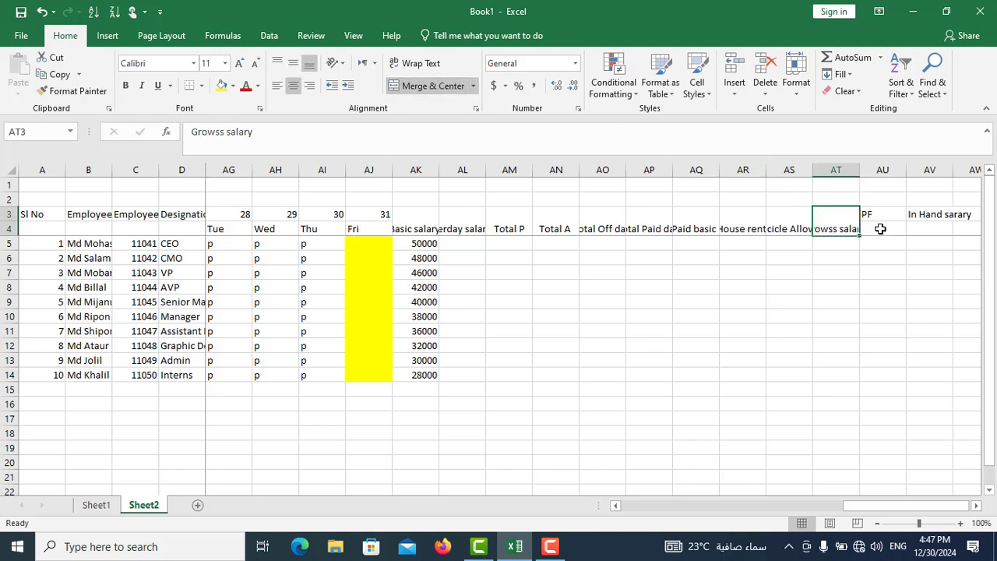
drag(883, 218, 881, 225)
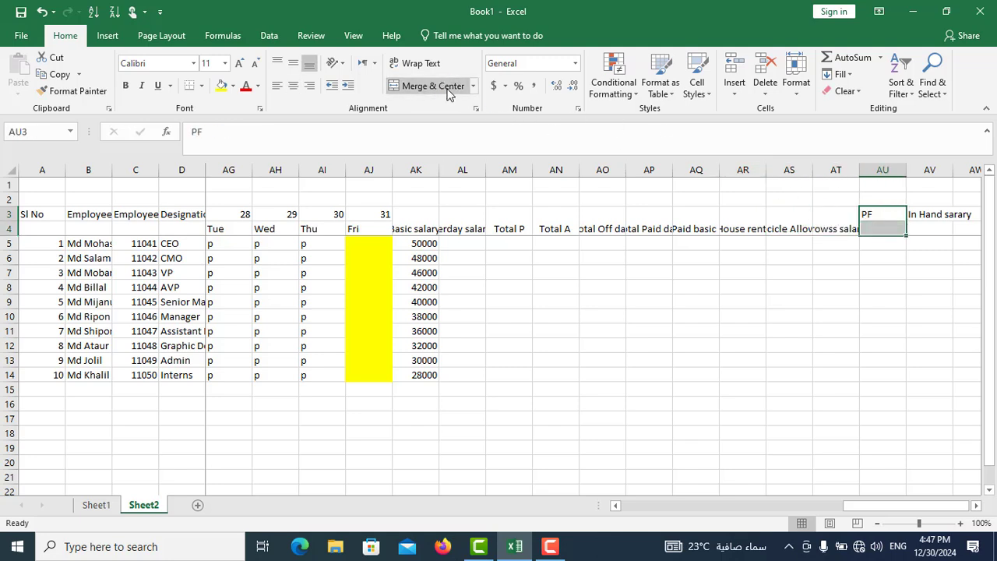
drag(938, 219, 930, 227)
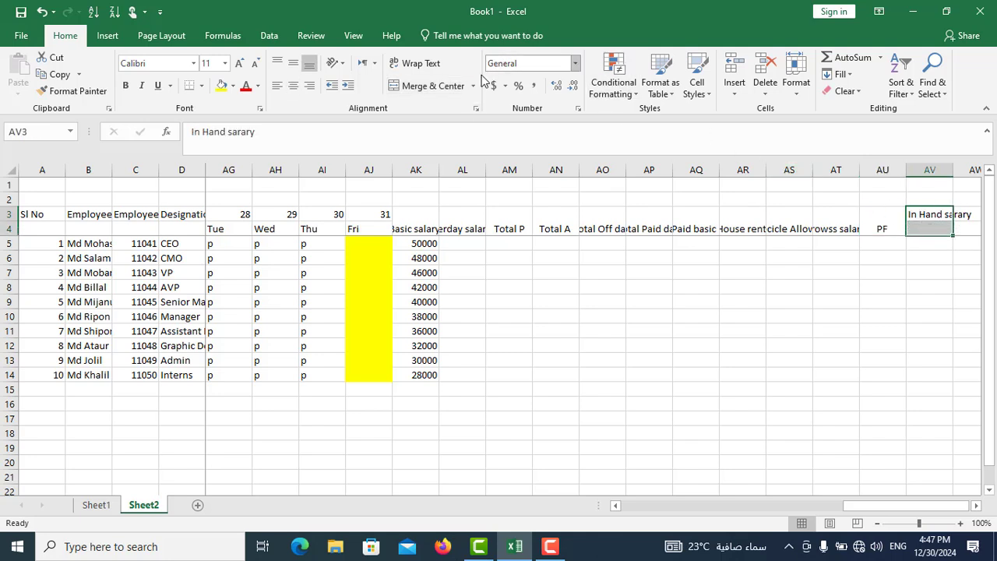
click(440, 86)
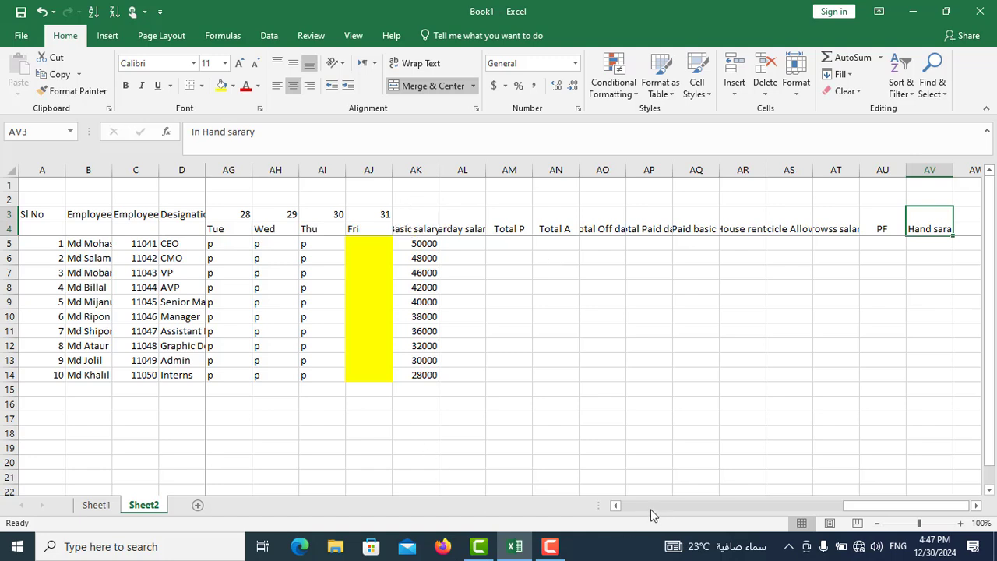
- Middle-align the merged salary headers vertically in AK3:AV4
click(616, 505)
click(616, 506)
click(616, 506)
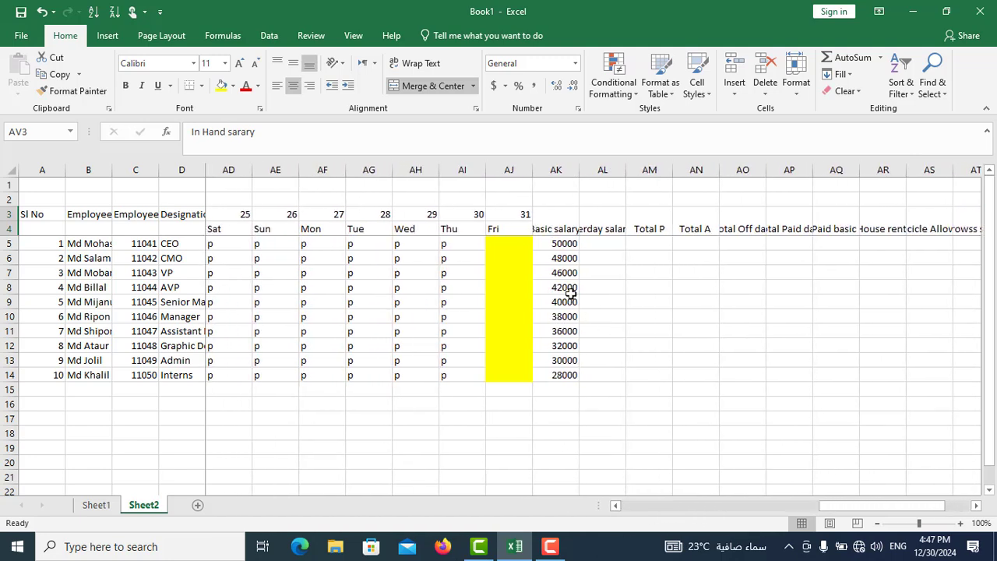
drag(550, 229, 838, 240)
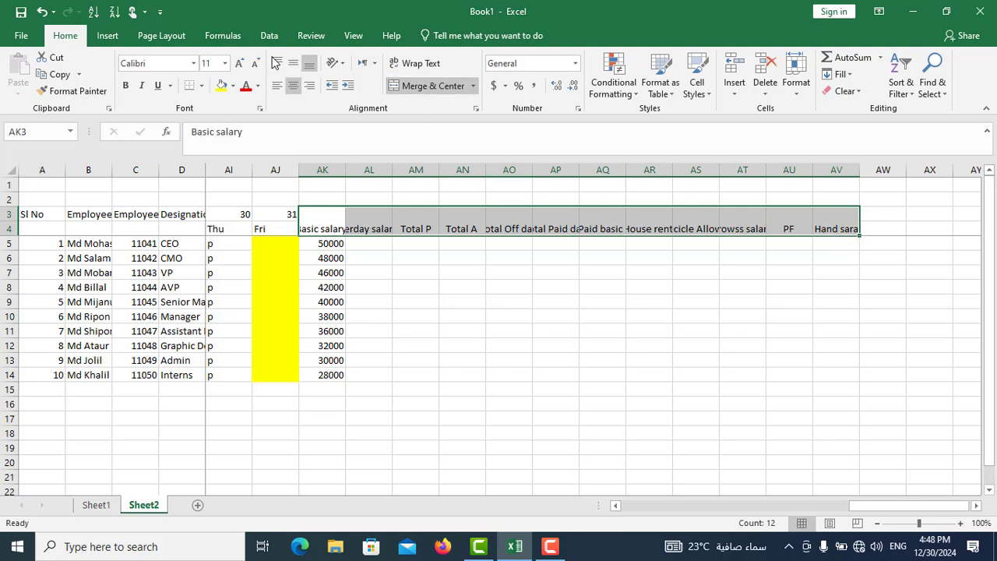
click(293, 67)
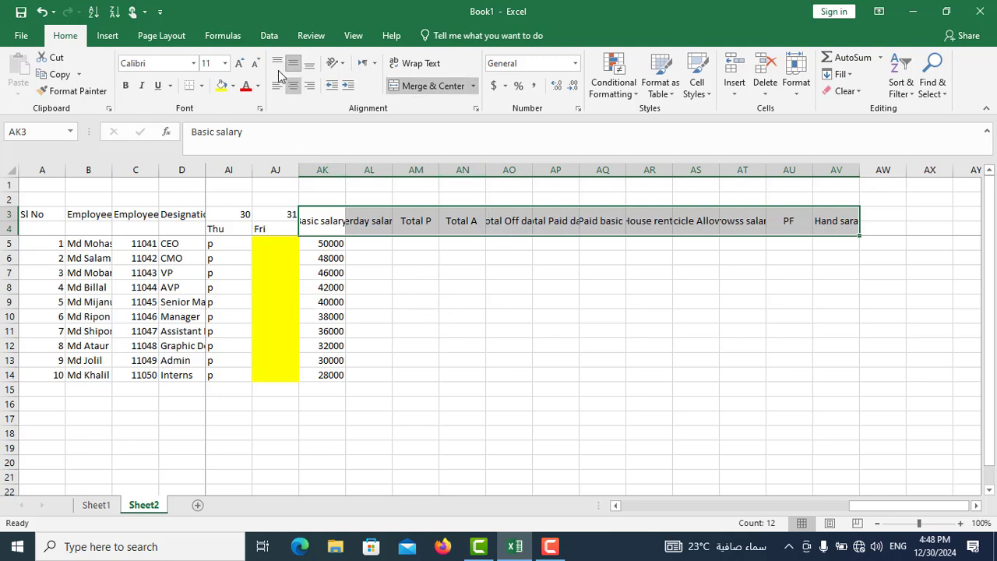
- Make the salary headers in AK3:AV4 bold and set their font size to 14
click(127, 86)
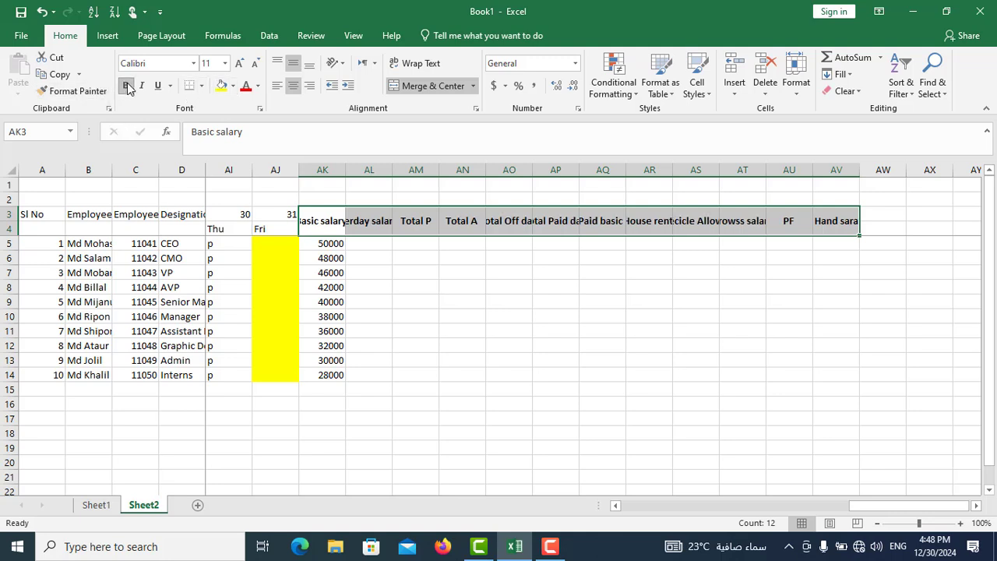
click(224, 66)
click(226, 65)
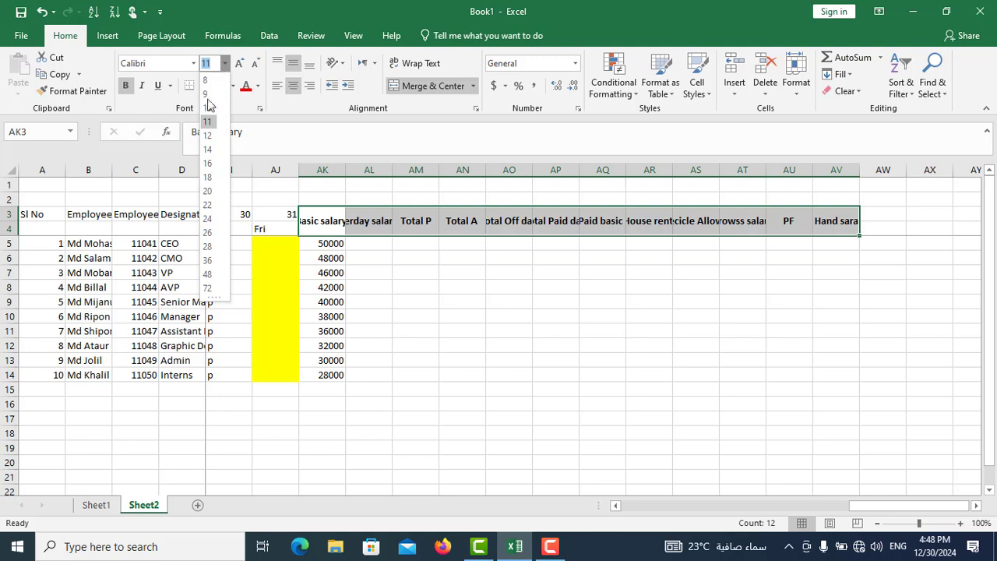
click(207, 149)
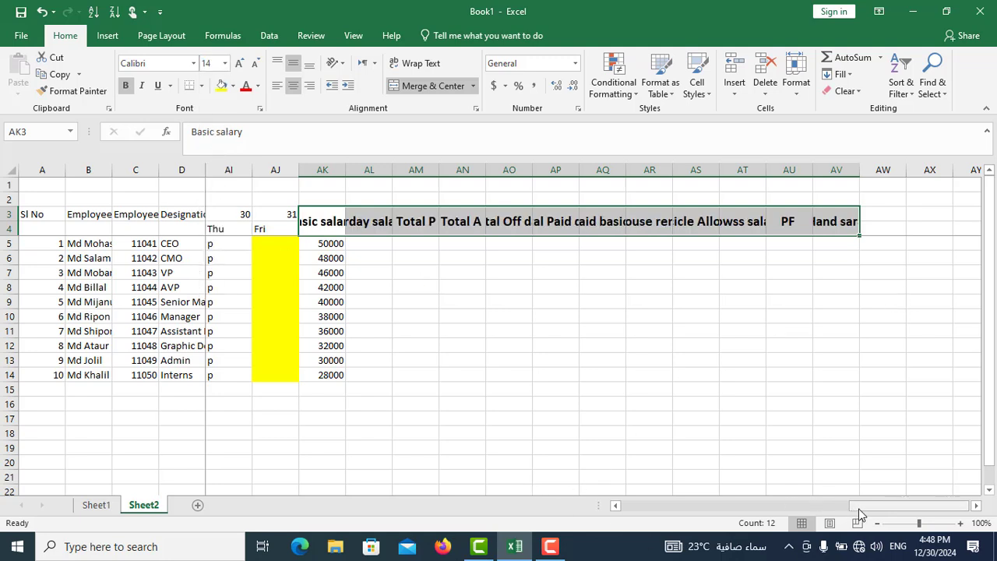
drag(860, 514, 608, 530)
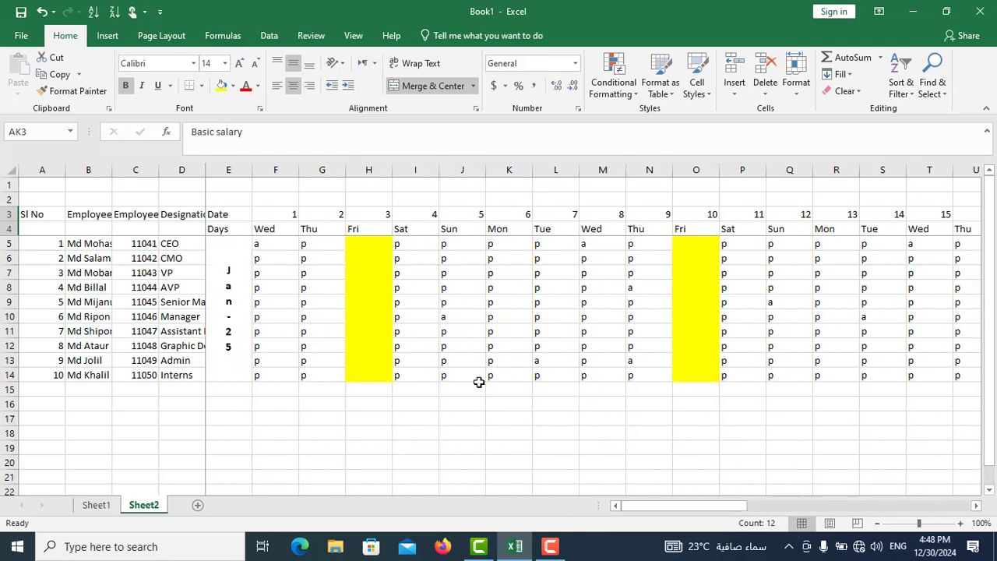
- Make the Sl No to Date headers in A3:E3 bold and set their font size to 14
click(27, 216)
drag(28, 215, 215, 218)
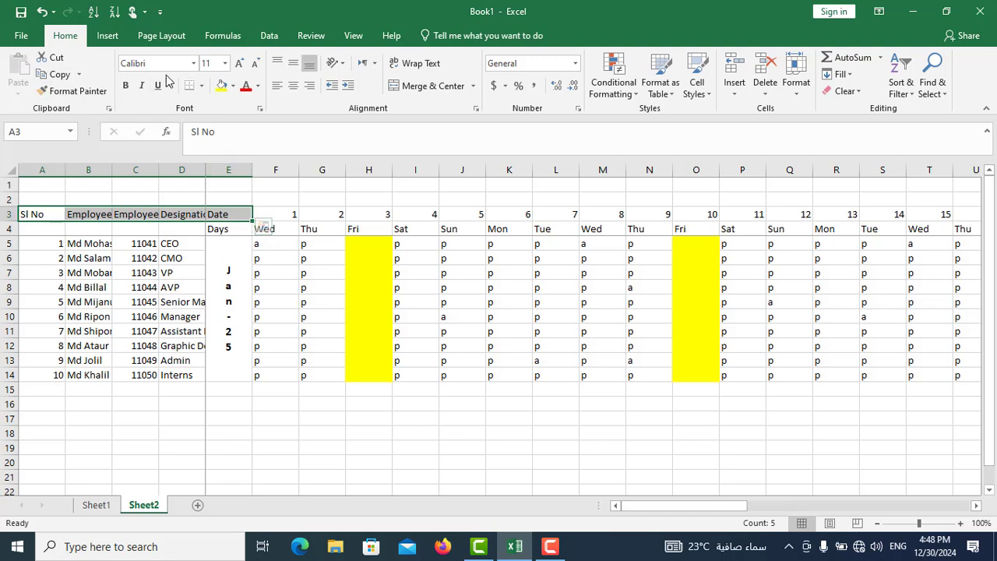
click(125, 86)
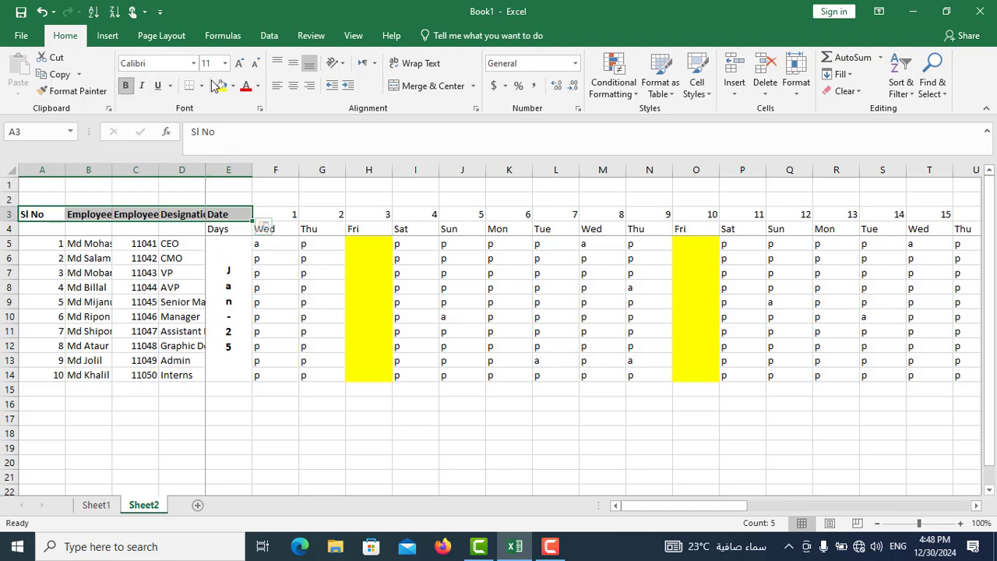
click(225, 63)
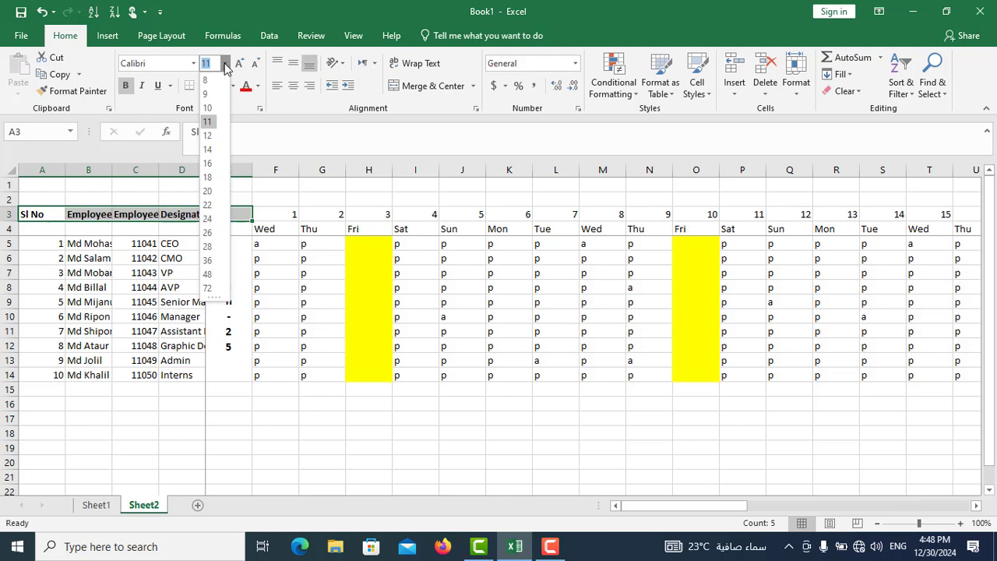
click(208, 150)
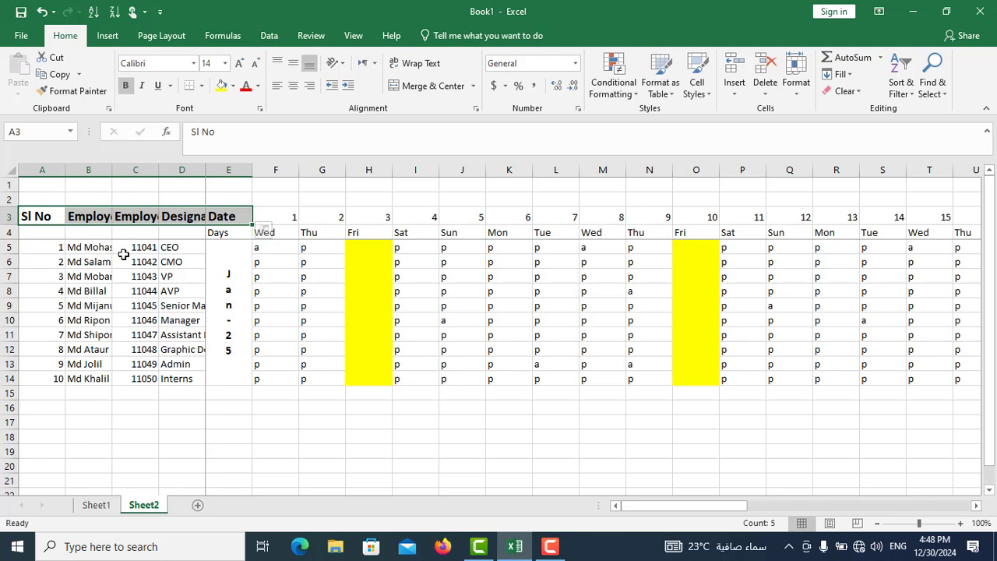
- Select the whole sheet and auto-fit the width of all columns to their contents
drag(750, 509, 933, 520)
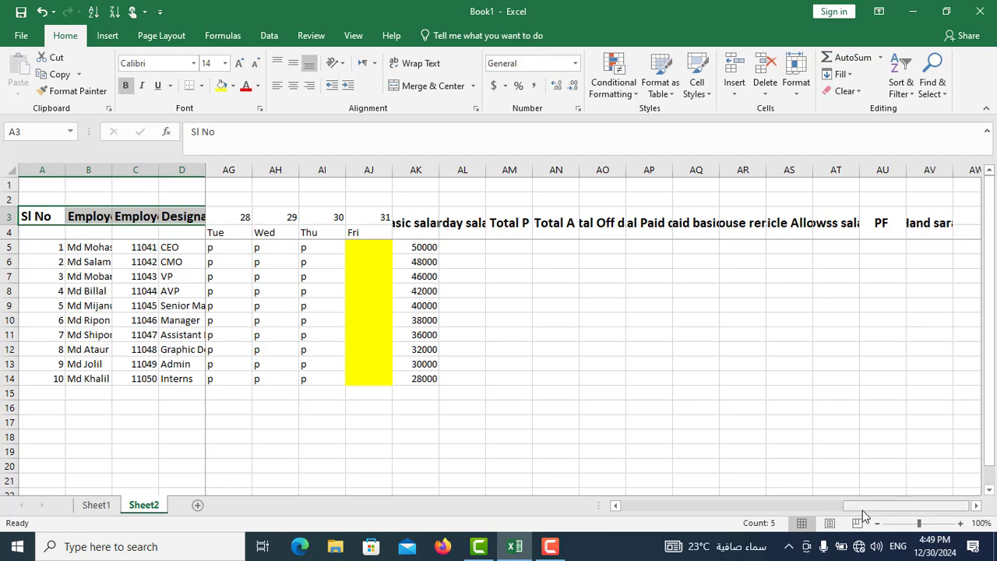
drag(857, 516, 615, 516)
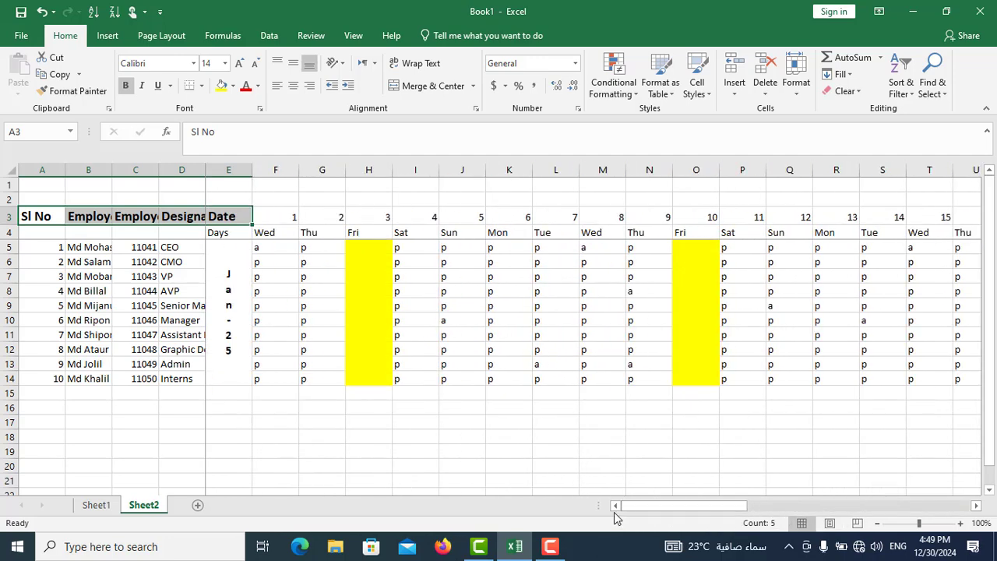
click(12, 171)
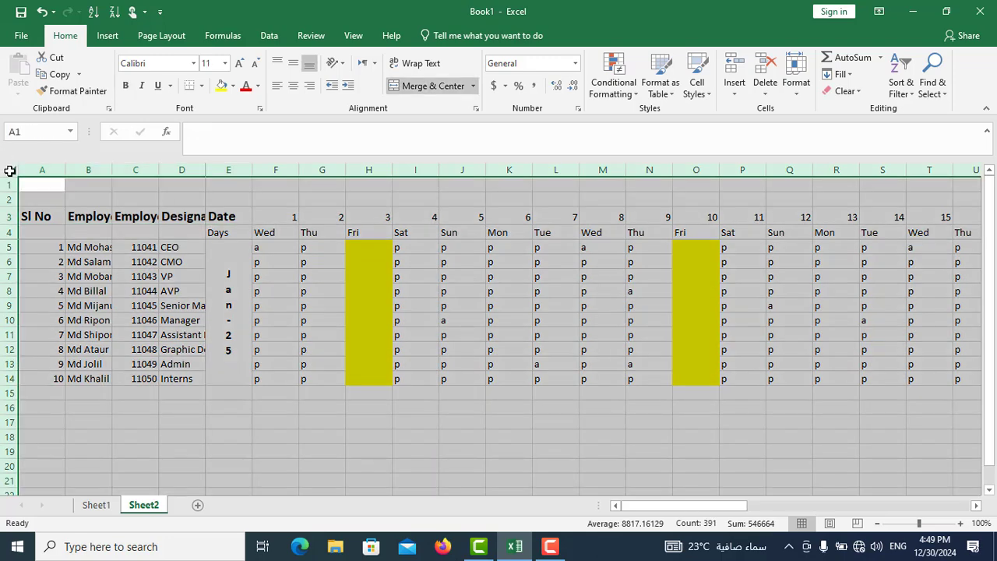
click(419, 467)
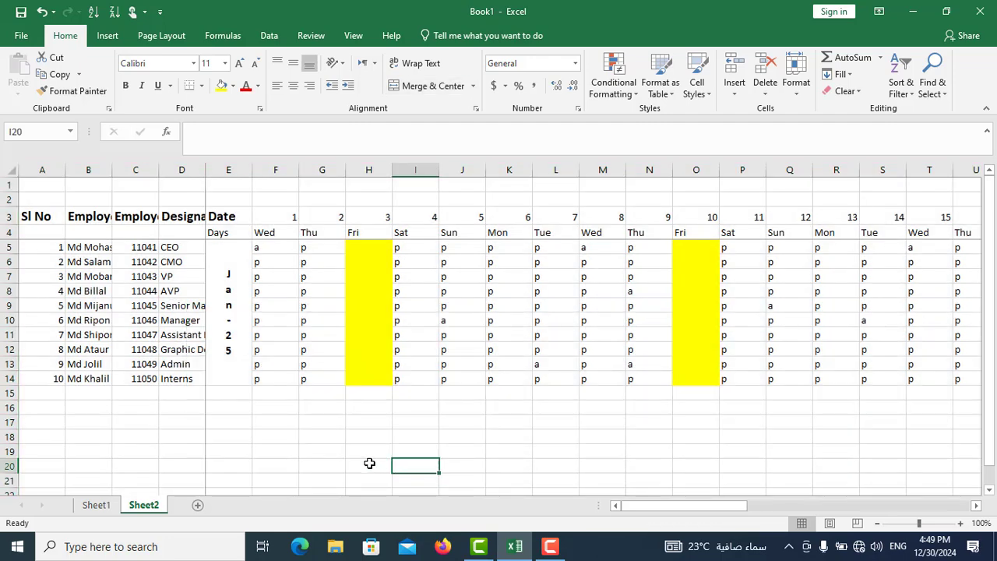
key(ctrl+a)
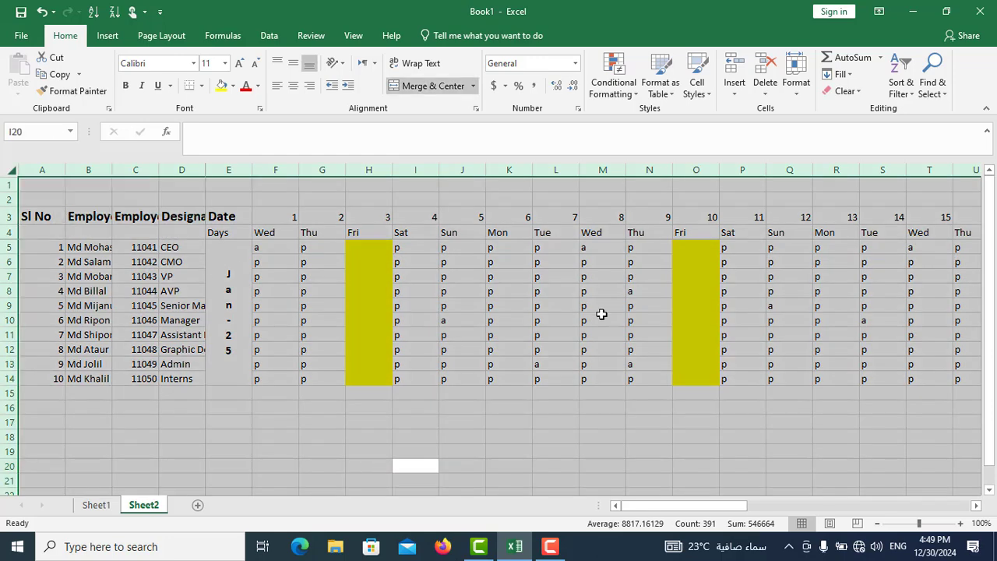
click(496, 473)
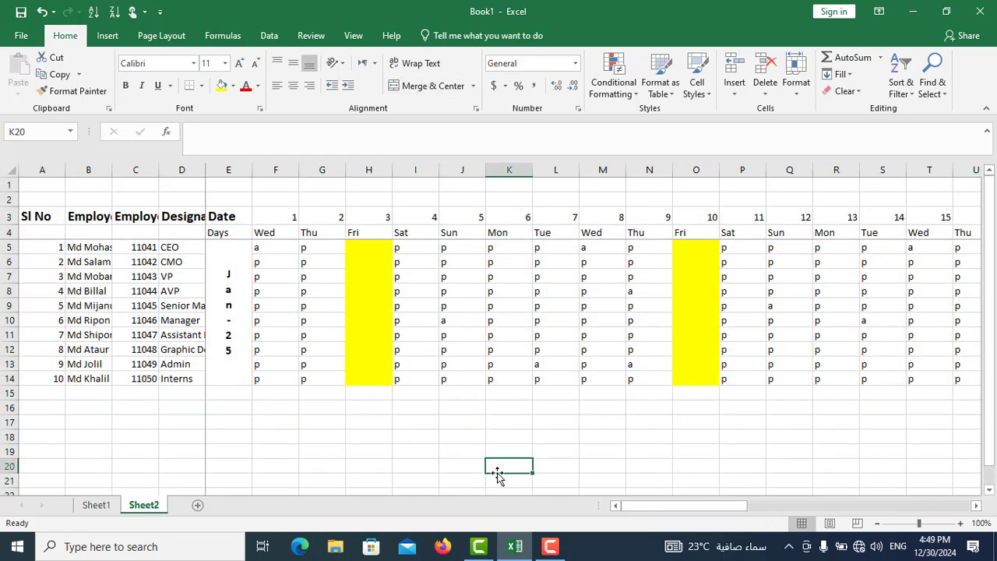
click(11, 170)
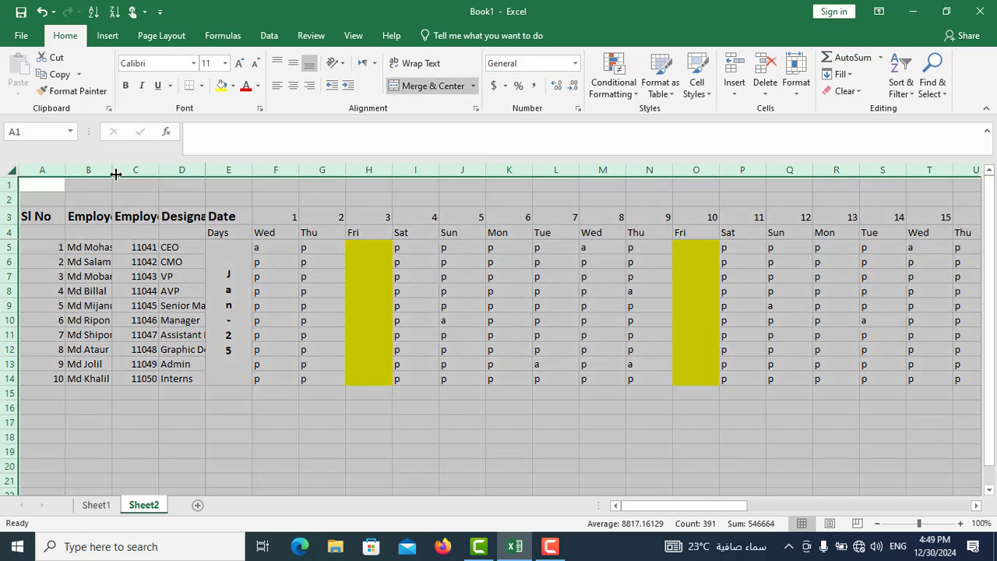
double_click(205, 169)
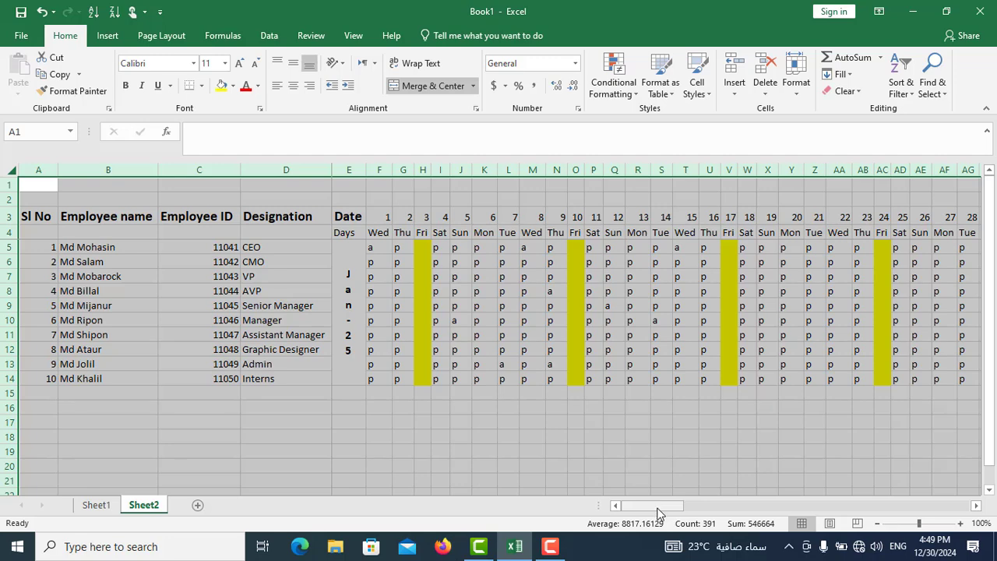
drag(659, 513, 631, 506)
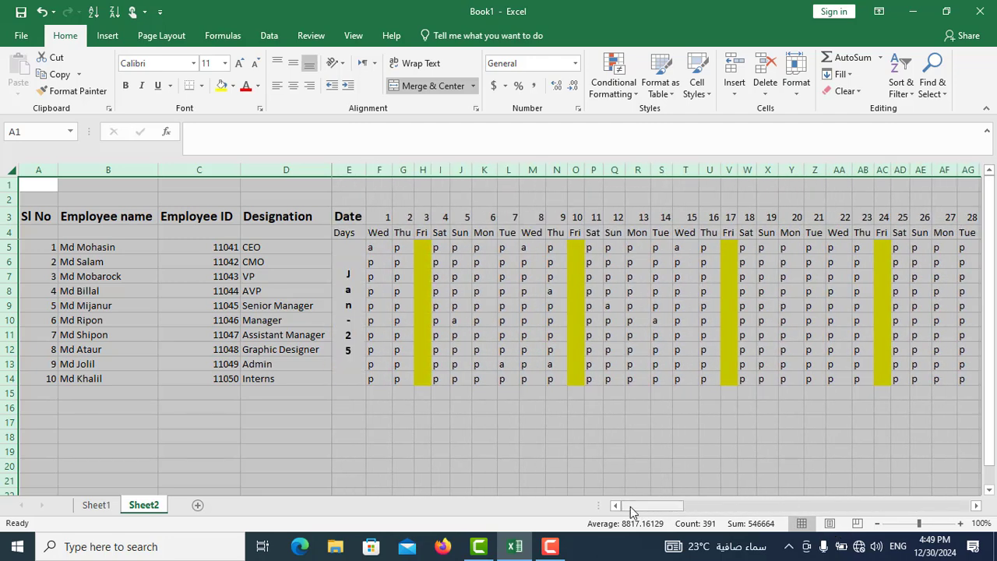
click(409, 460)
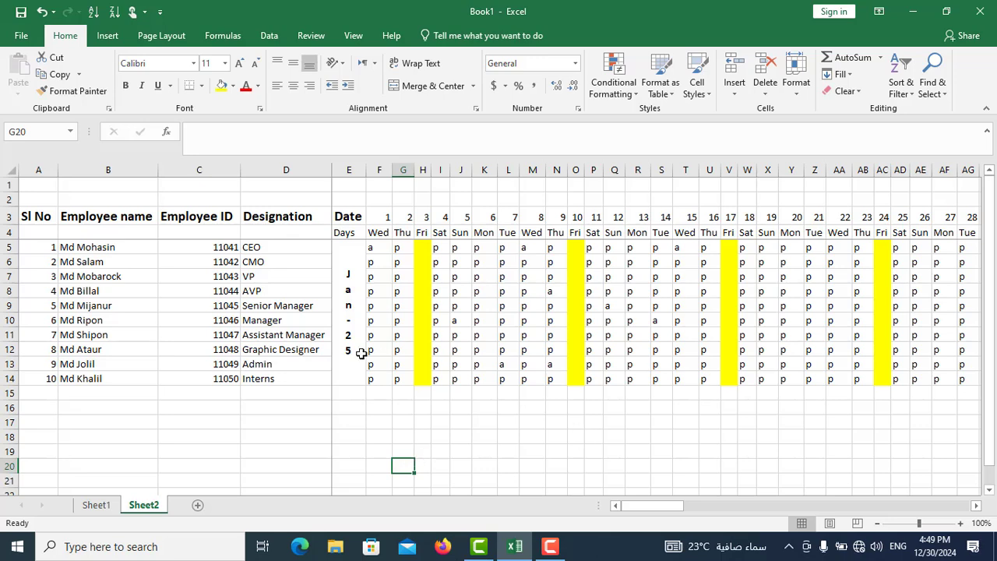
- Apply all borders to the whole attendance and salary table, A3:AV14
drag(28, 216, 849, 379)
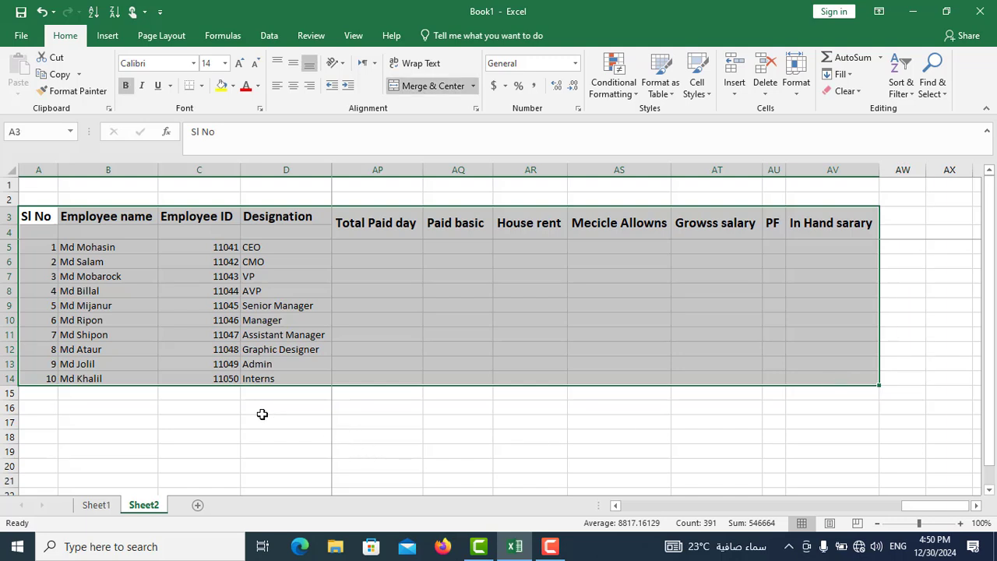
click(201, 85)
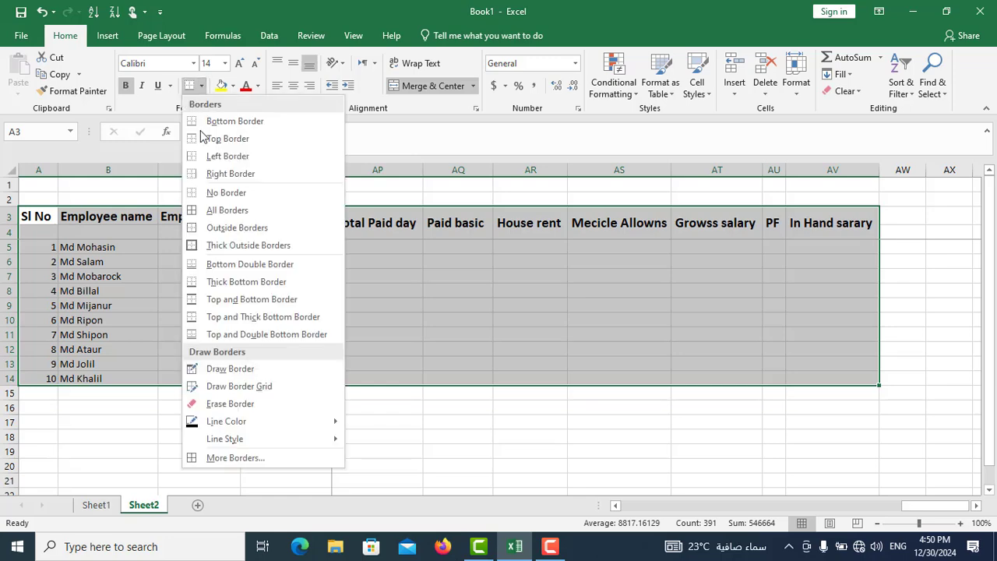
click(227, 210)
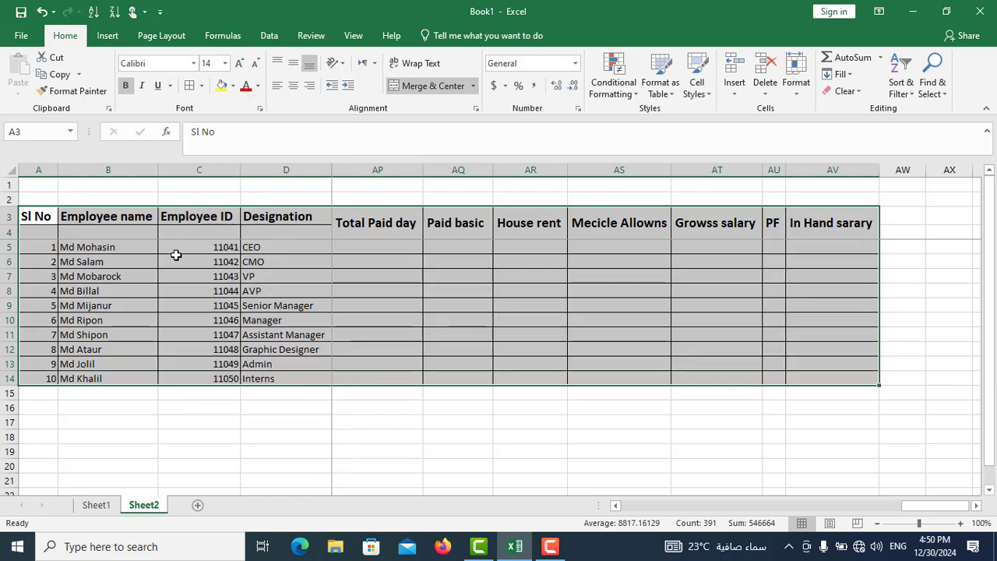
drag(920, 506, 565, 493)
drag(482, 490, 481, 489)
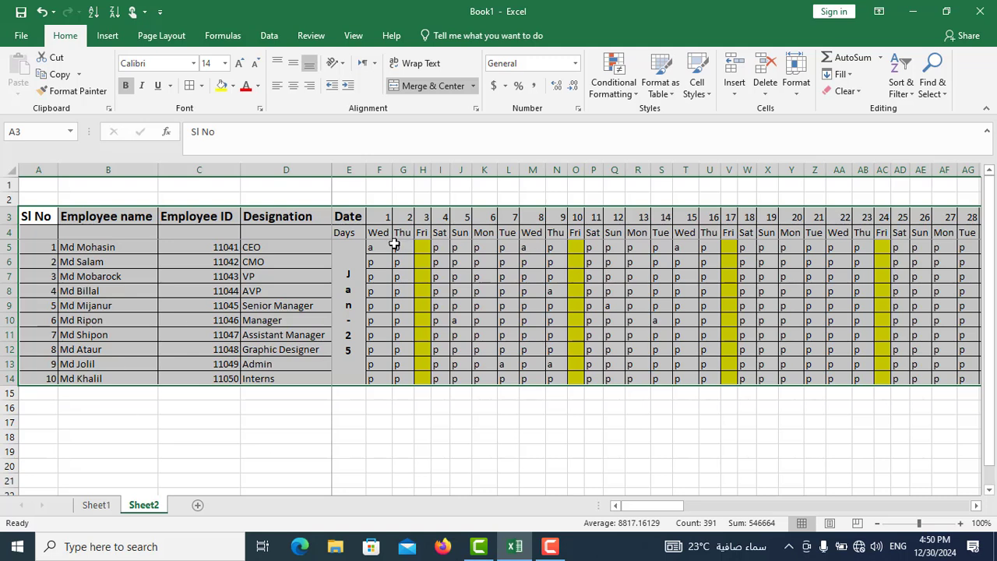
- Center the contents of every cell on the sheet horizontally
click(10, 170)
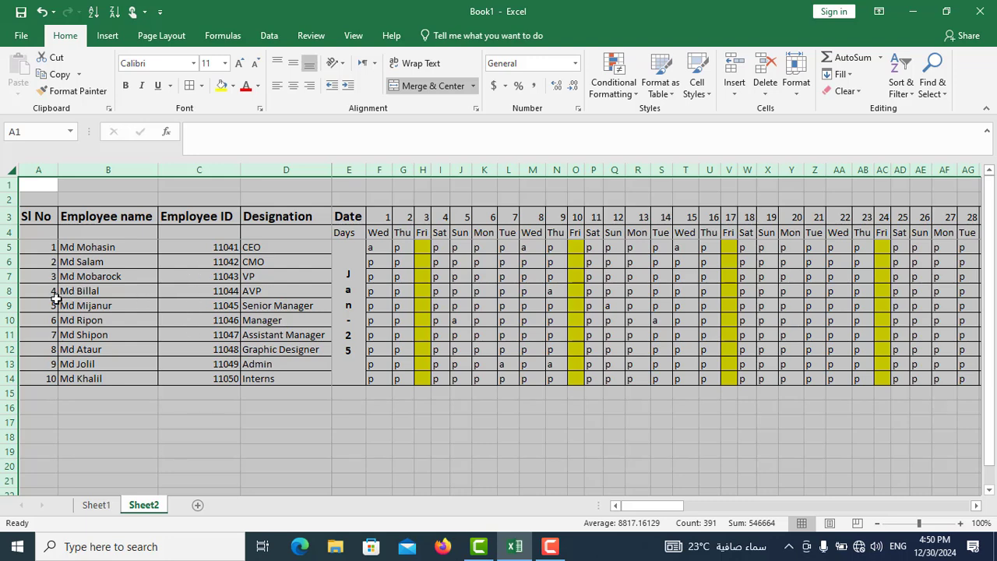
click(293, 87)
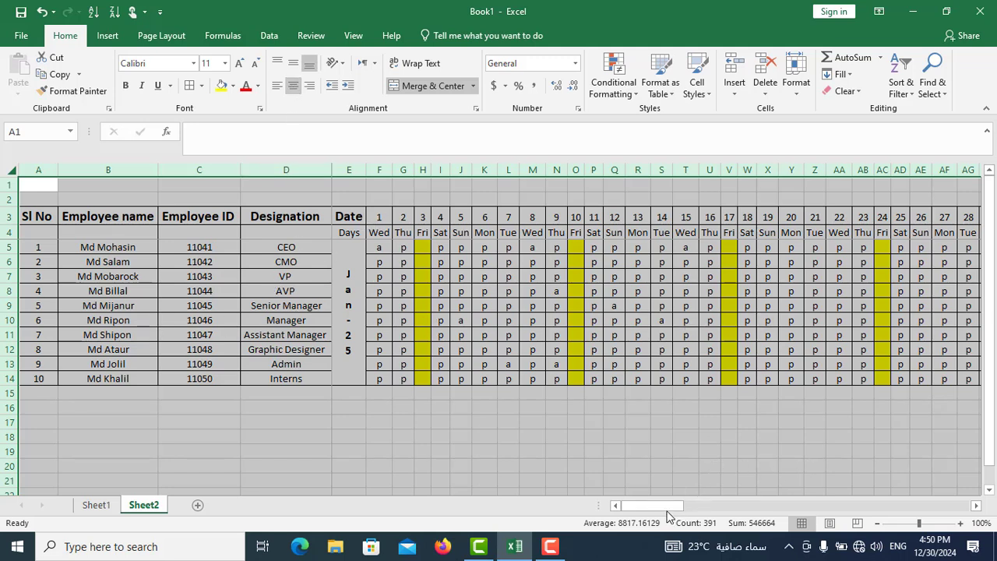
drag(667, 515, 964, 522)
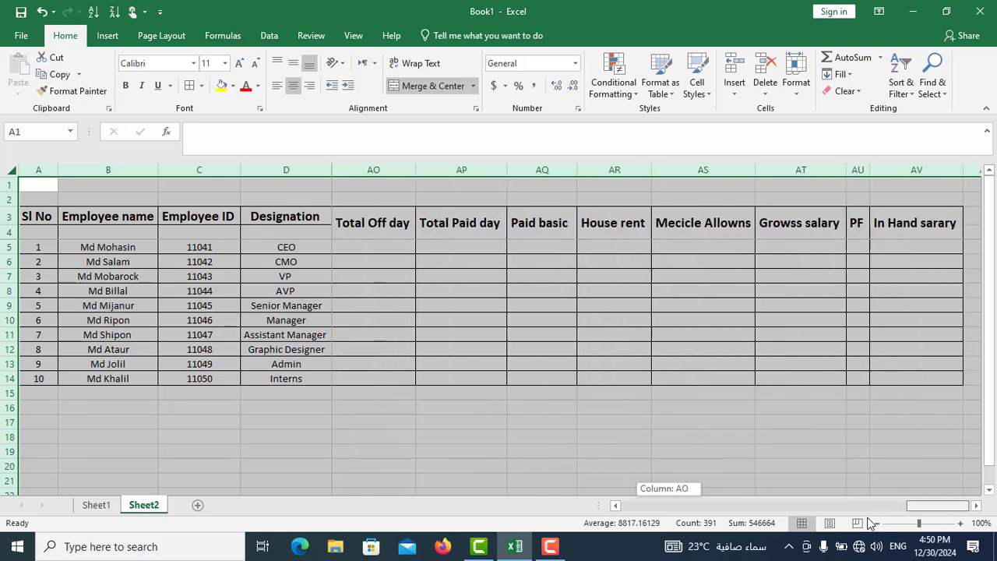
drag(871, 524, 635, 500)
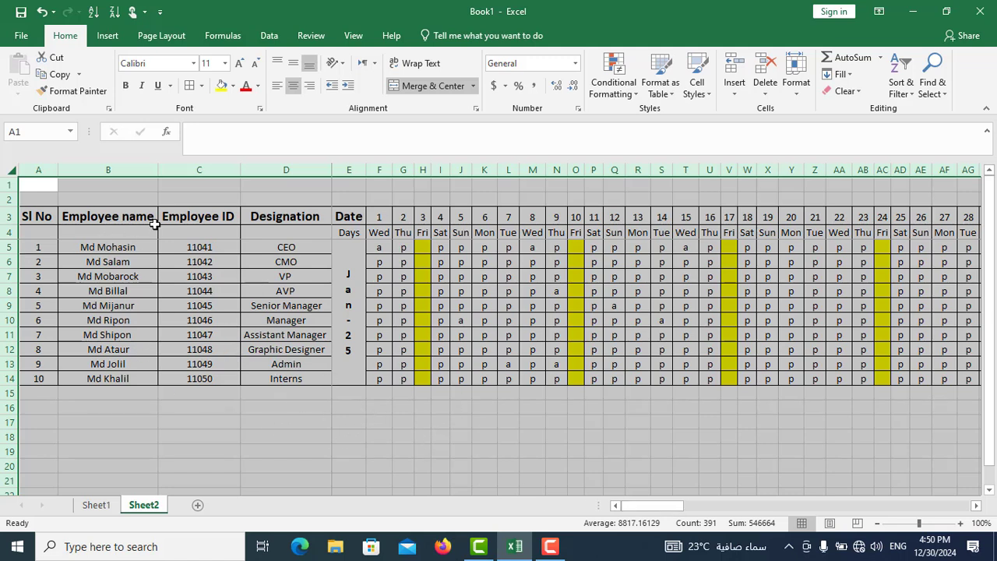
- Enter the title "Salary sheet of MP TV Company" in A1 and merge and center it across A1:D1
click(35, 186)
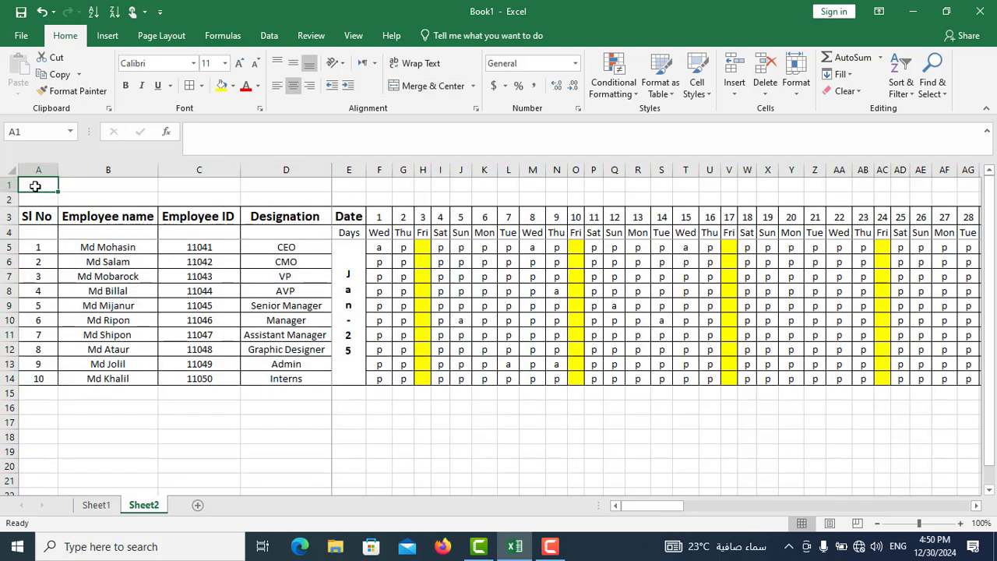
text(Salary)
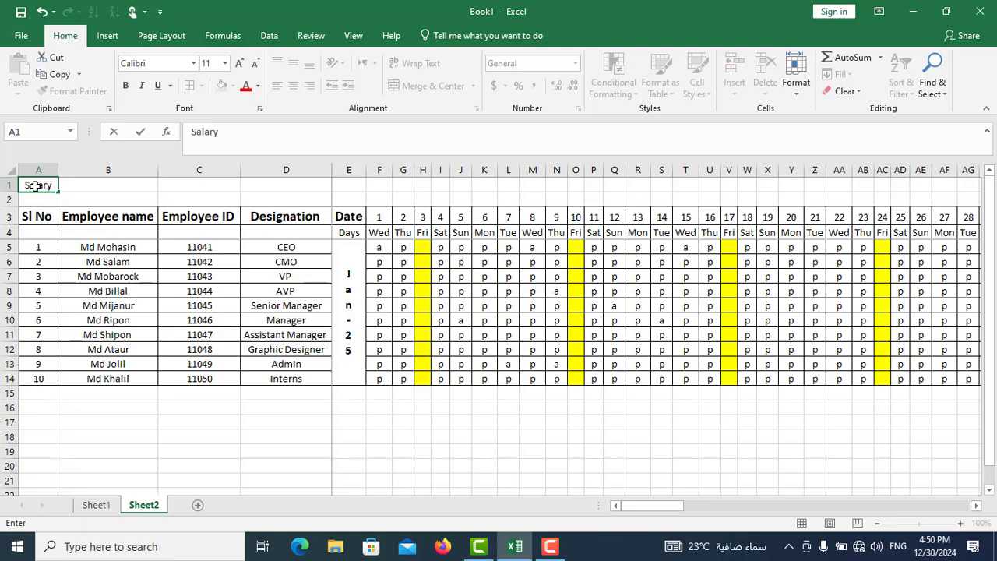
text( a)
key(BackSpace)
key(BackSpace)
text(sheet o)
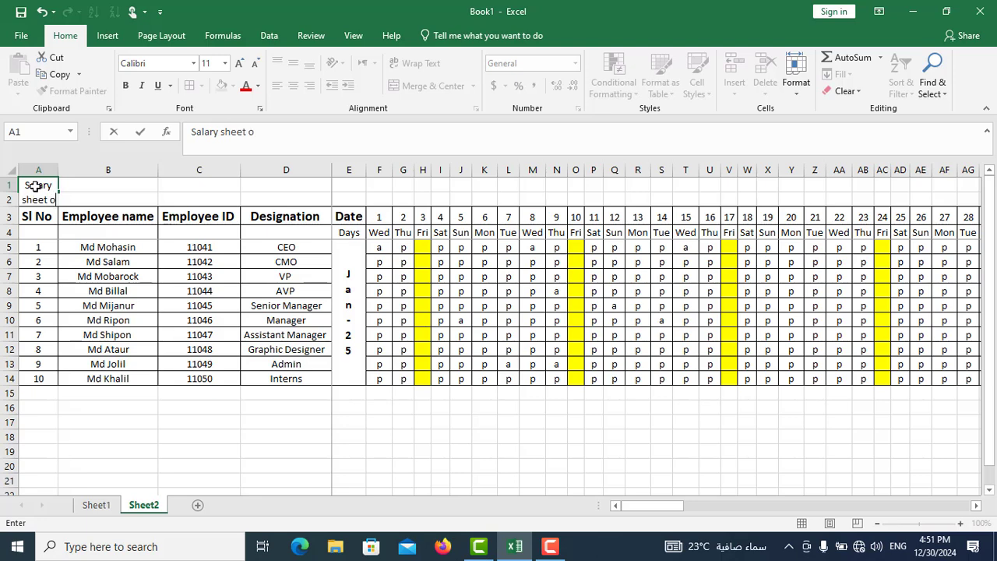
text(f M)
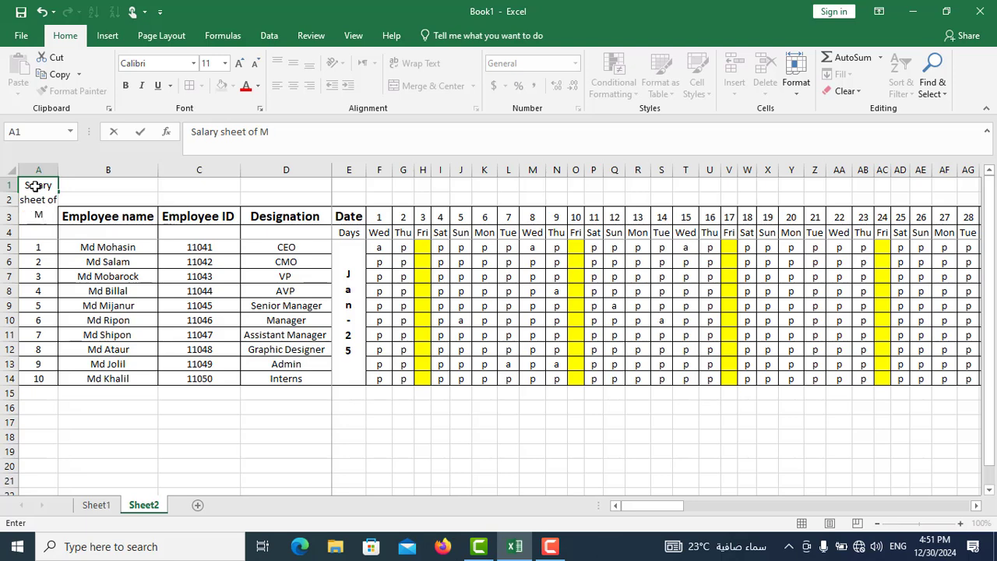
text(P TV p)
key(BackSpace)
text(C.)
key(BackSpace)
text(ompany)
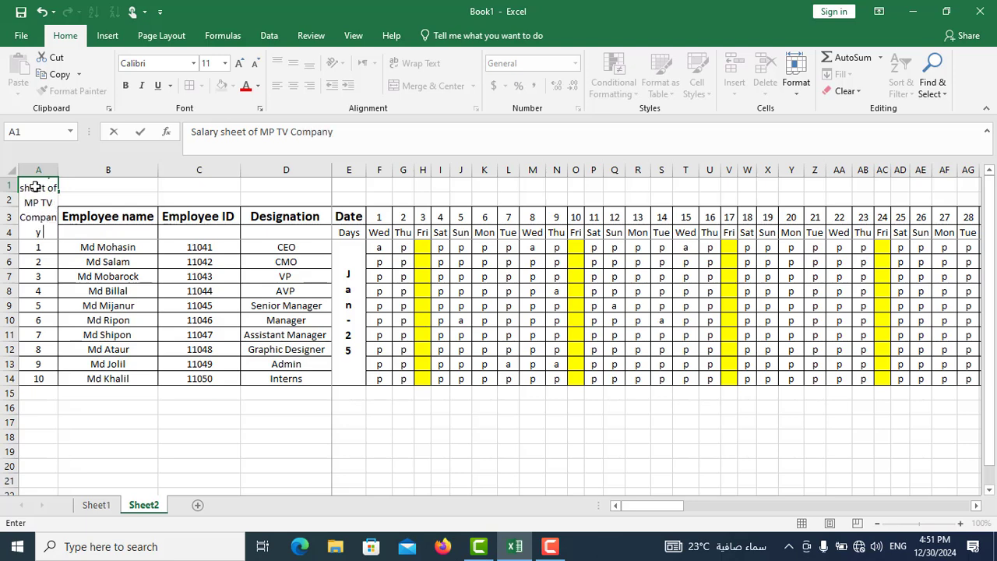
click(134, 187)
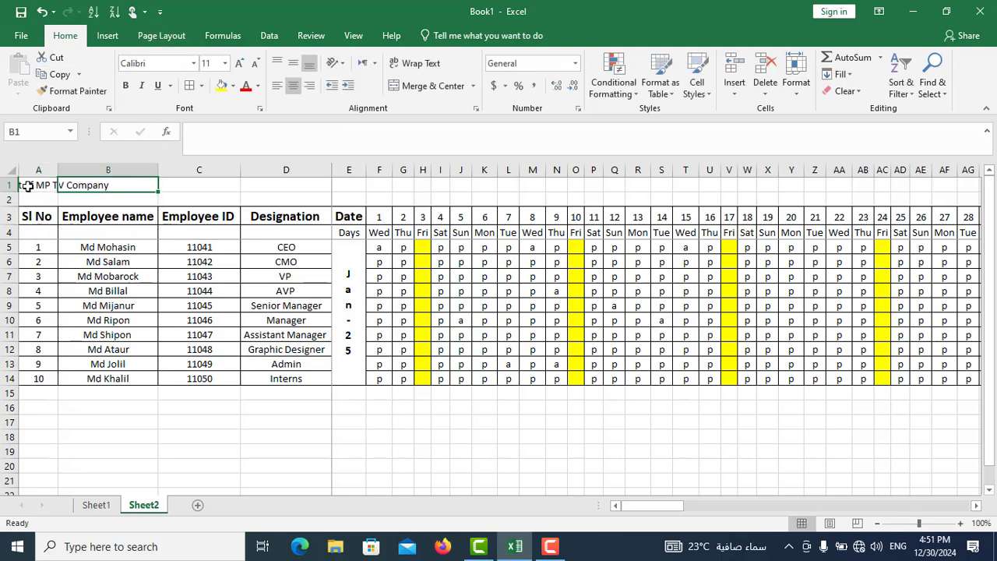
drag(27, 187, 297, 181)
click(420, 87)
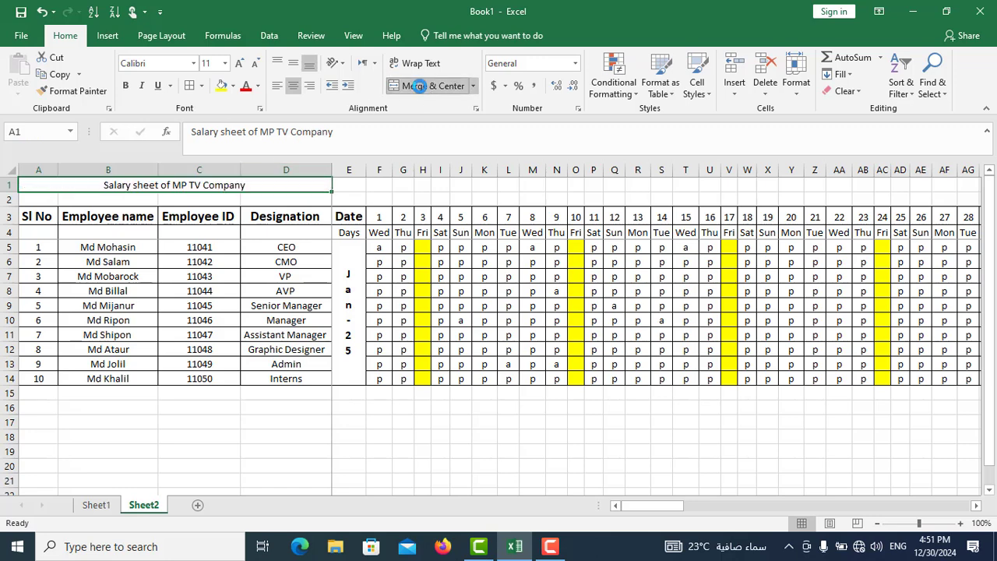
- Enter January 2025 in A2 and merge and center it across A2:D2
click(31, 201)
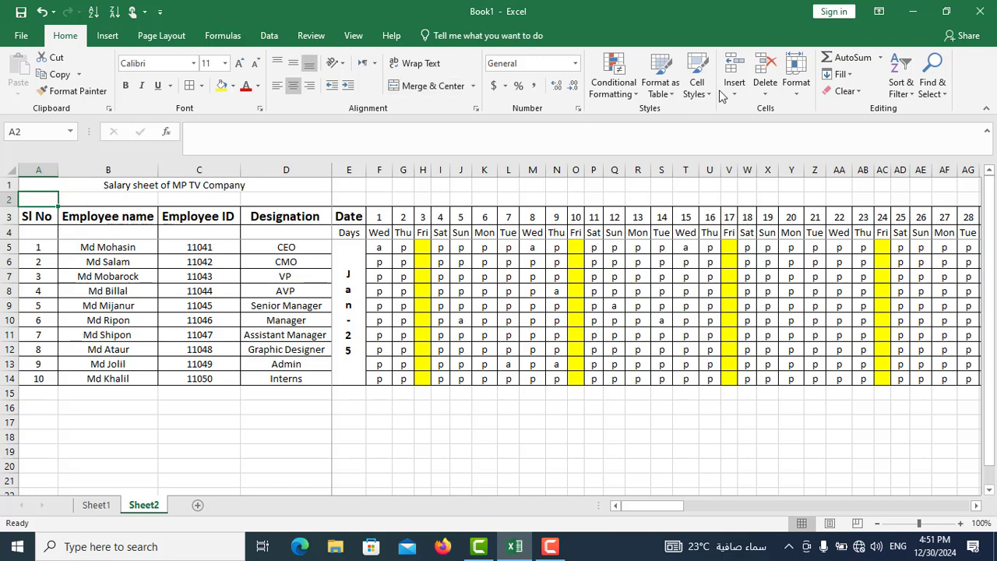
text(Jan)
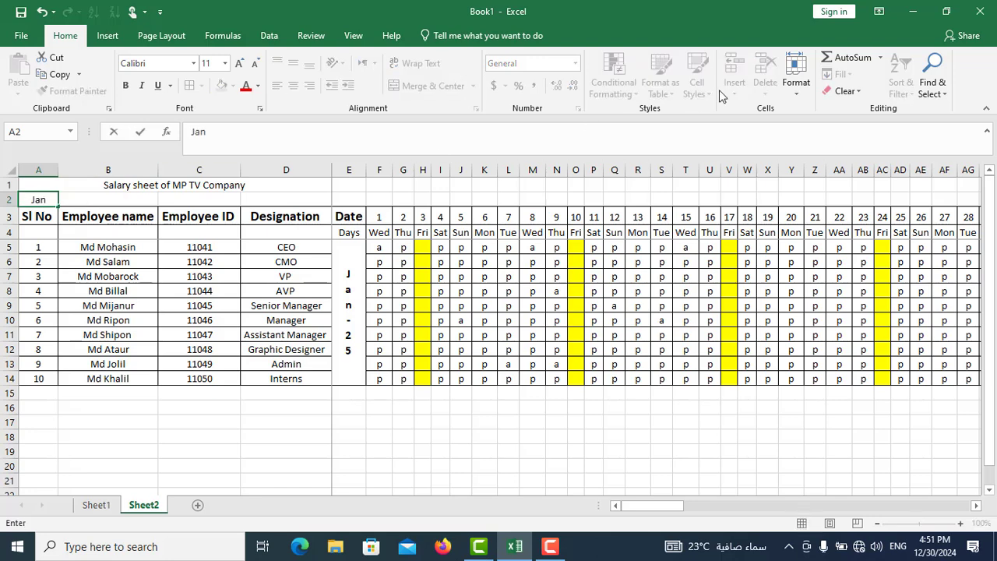
text(uary  2025)
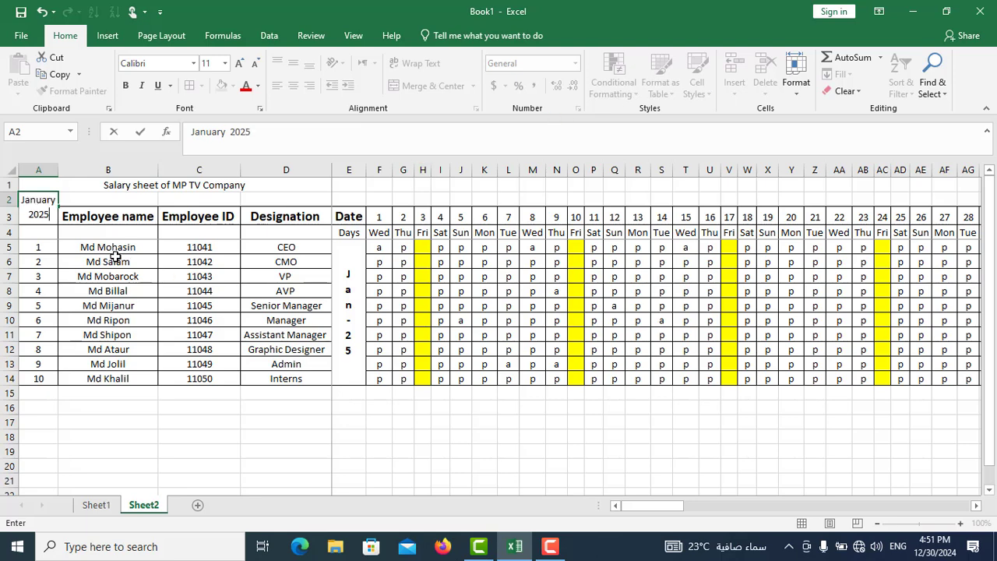
click(136, 202)
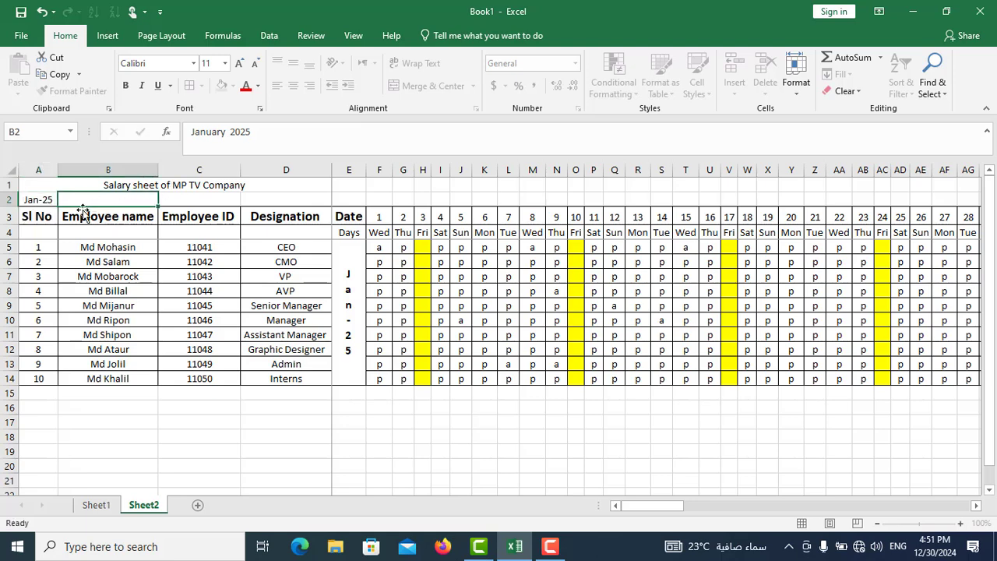
drag(37, 199, 296, 196)
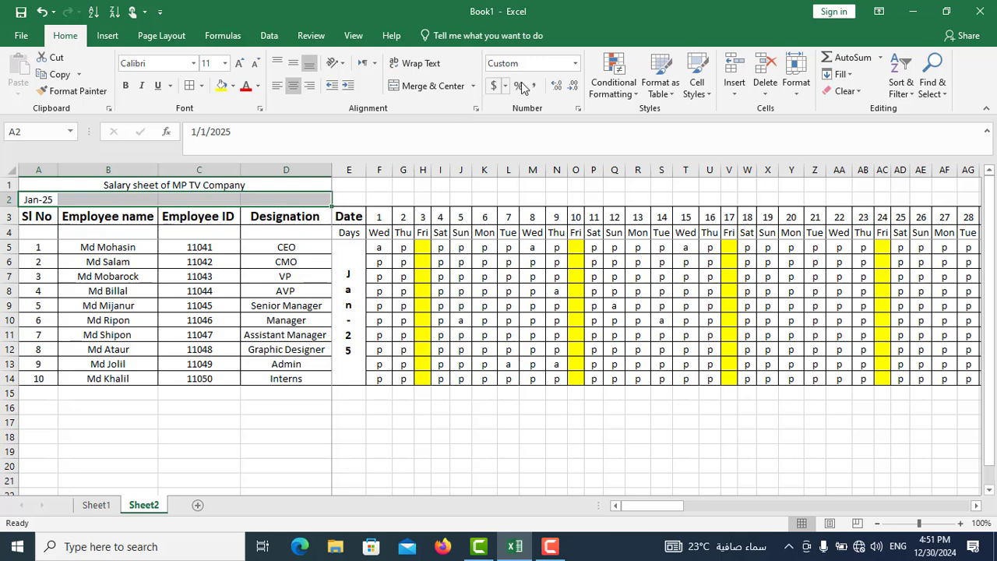
click(427, 88)
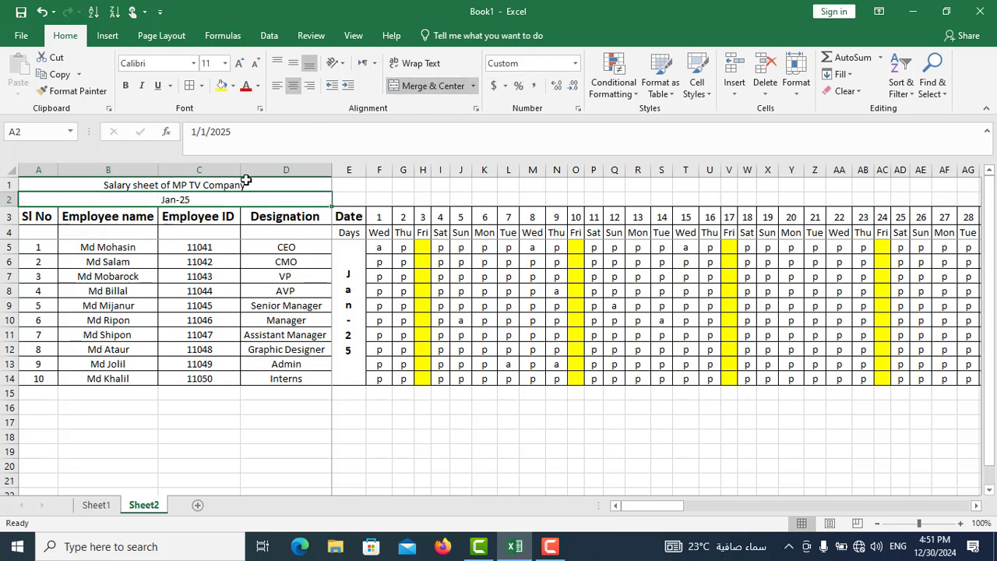
- Format the merged title and month cells in A1:D2 with a light green fill, bold text and font size 16
drag(265, 186, 265, 200)
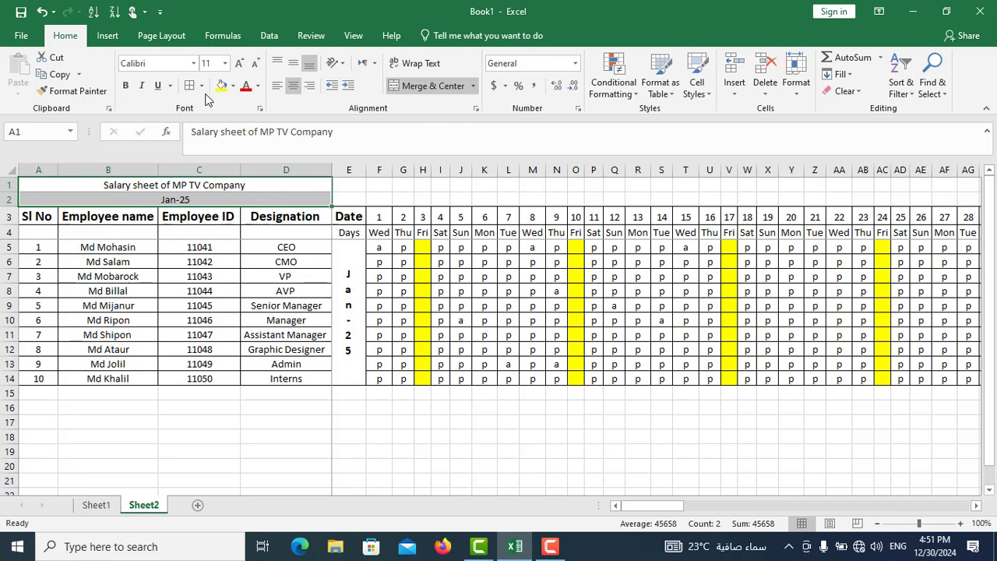
click(233, 87)
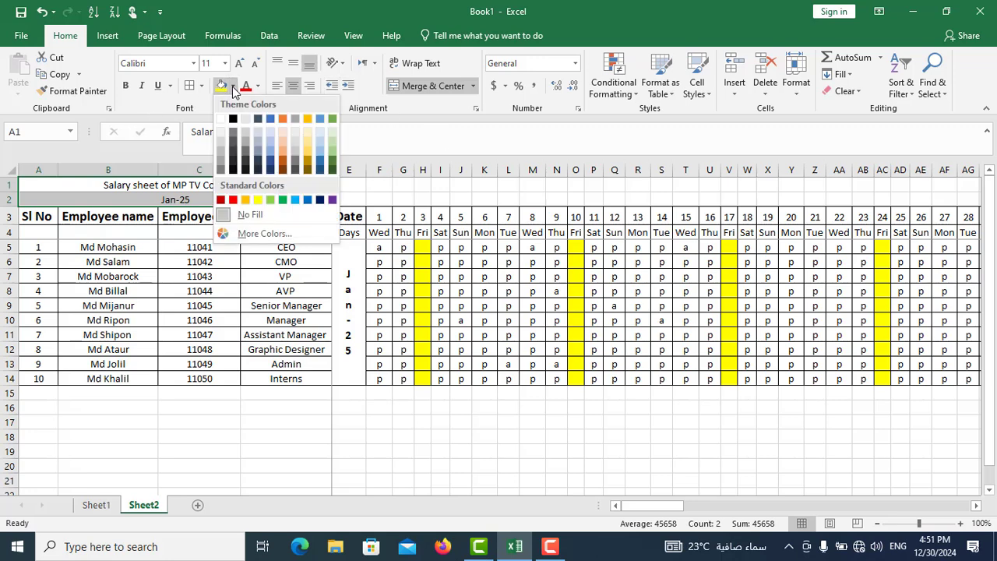
click(330, 143)
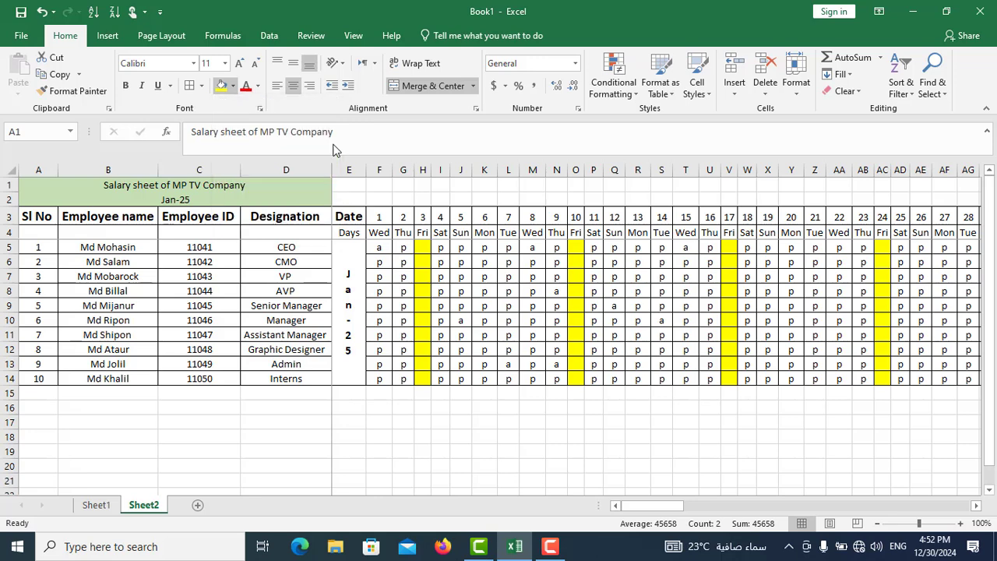
click(125, 86)
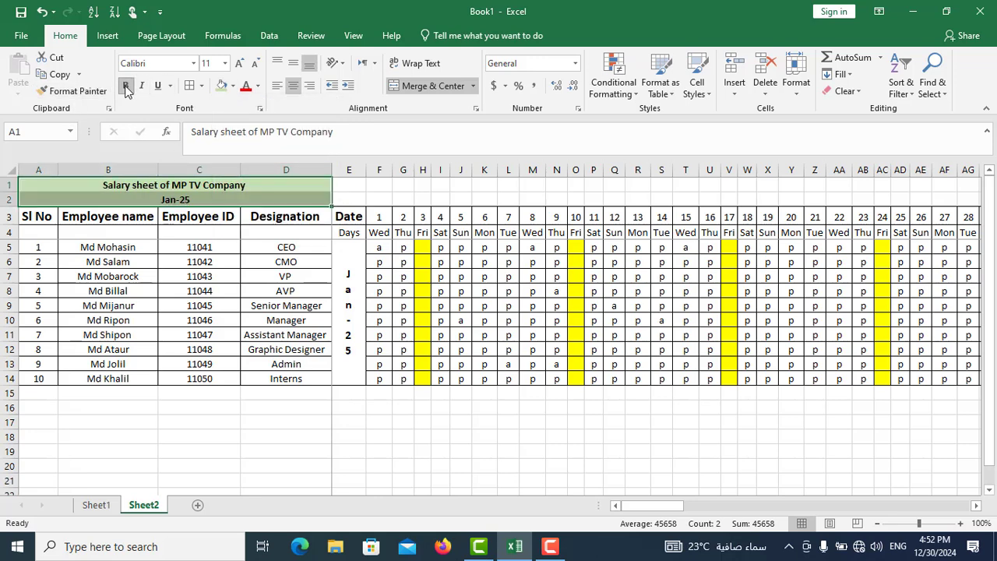
click(225, 63)
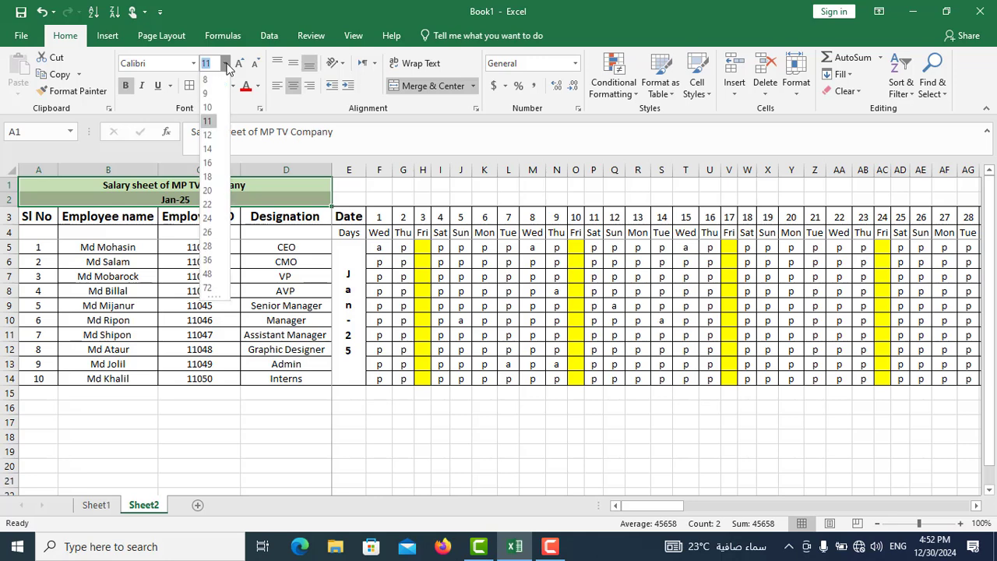
click(208, 163)
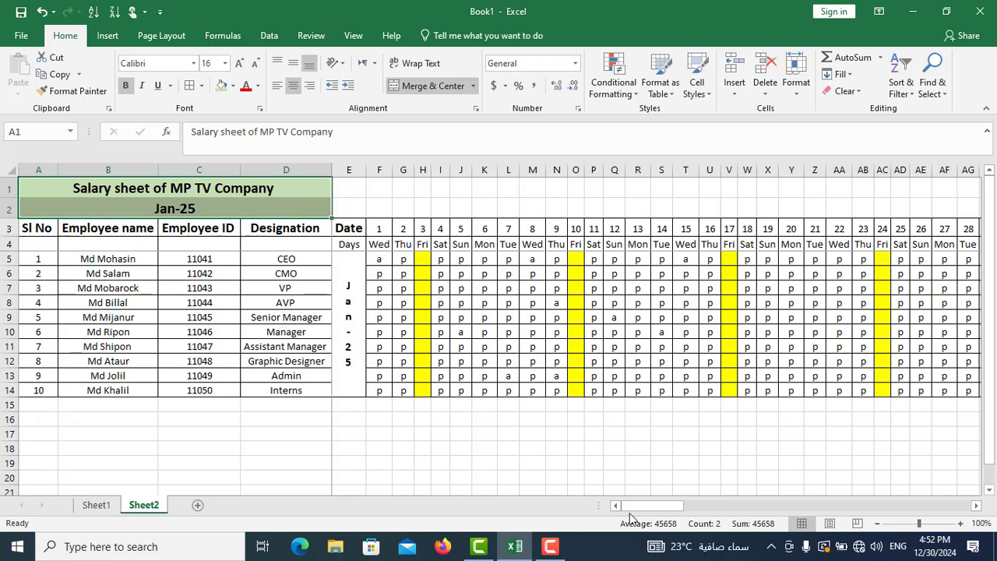
drag(638, 505, 499, 483)
drag(671, 515, 951, 507)
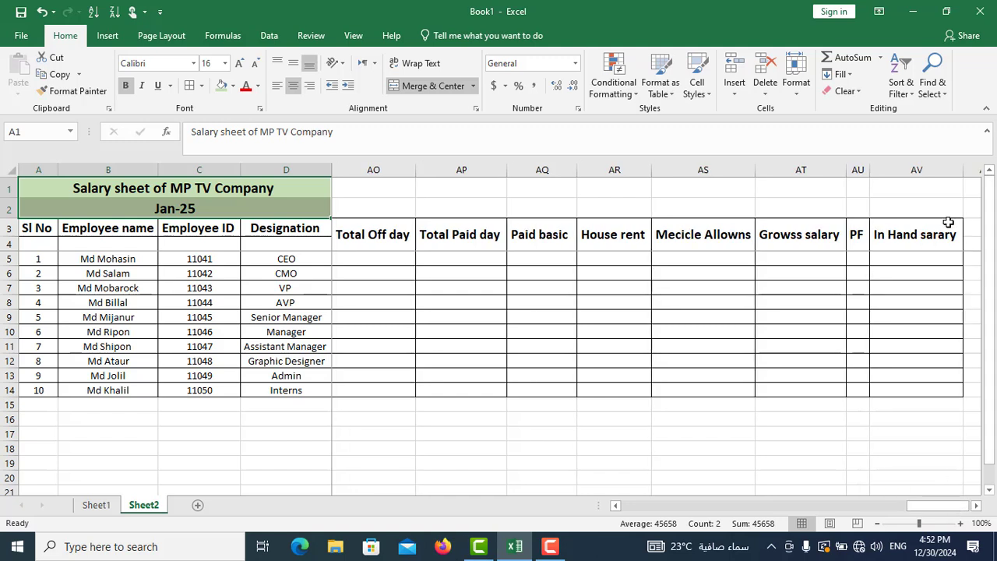